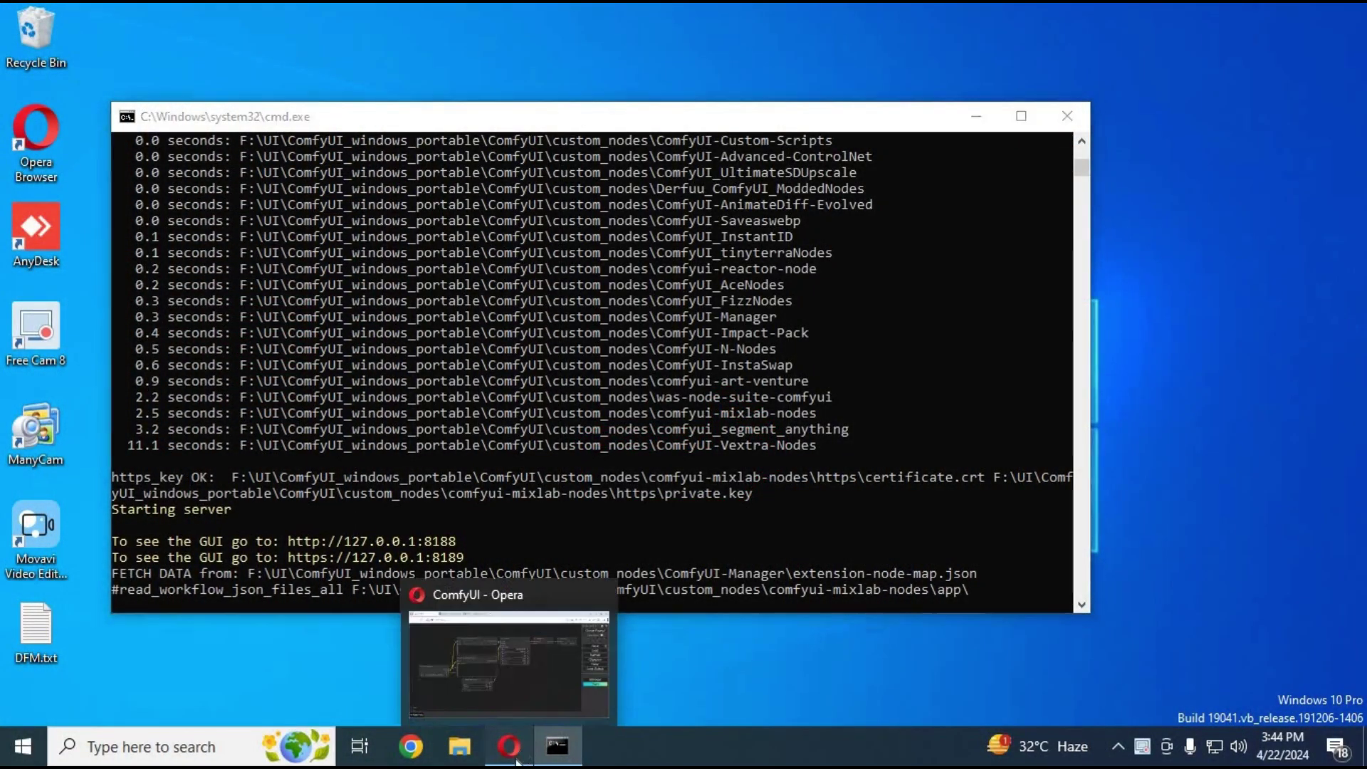
Start a Git URL install from ComfyUI's Manager menu, then go to the InstaSwap GitHub page.
{"action": "left_click", "coordinate": [515, 756]}
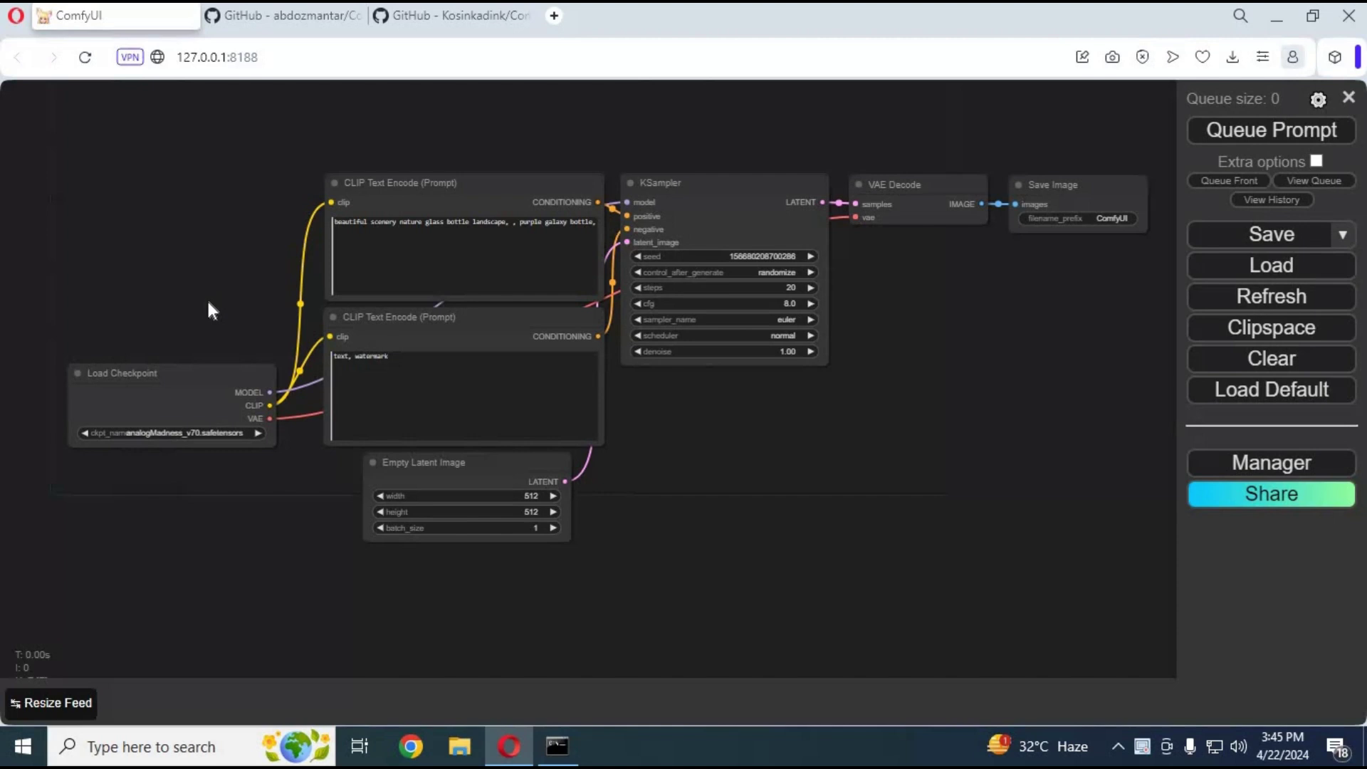
{"action": "left_click", "coordinate": [1271, 463]}
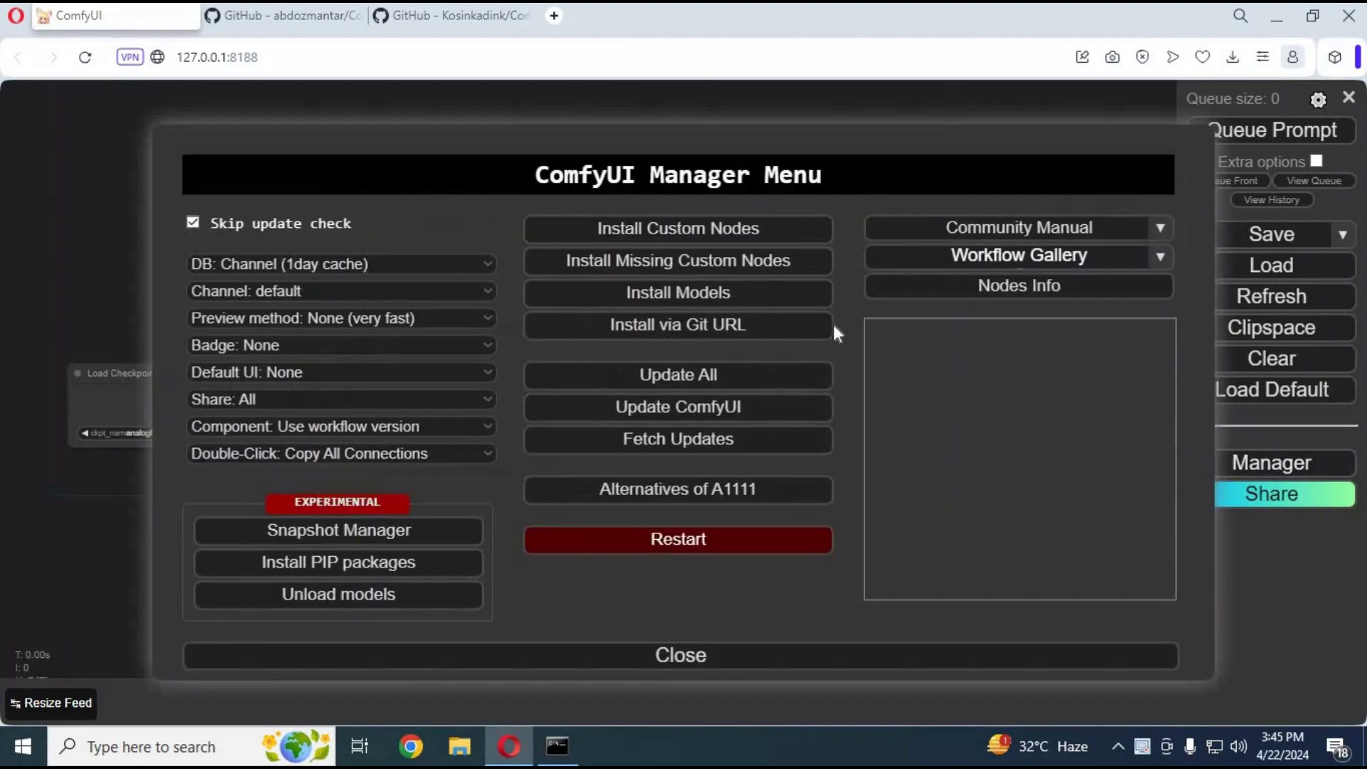
{"action": "left_click", "coordinate": [678, 325]}
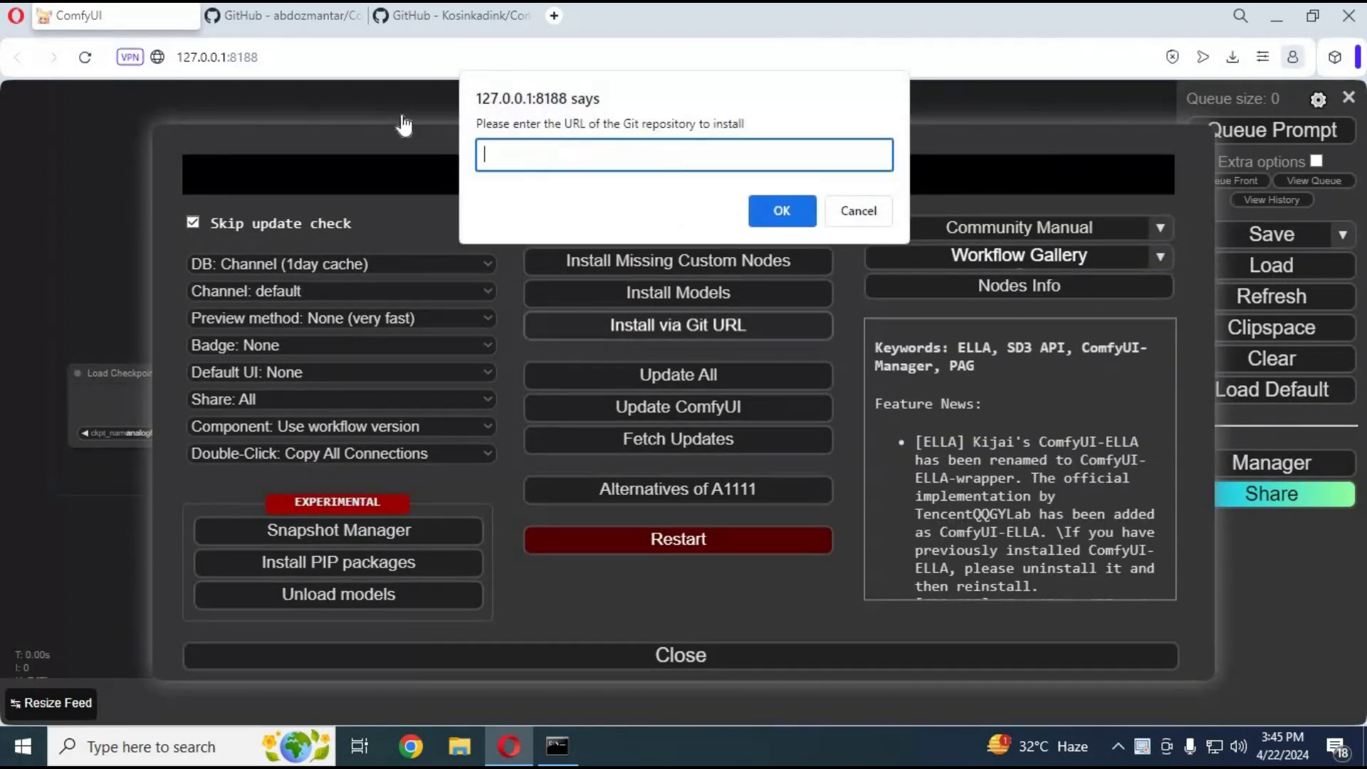
{"action": "left_click", "coordinate": [289, 24]}
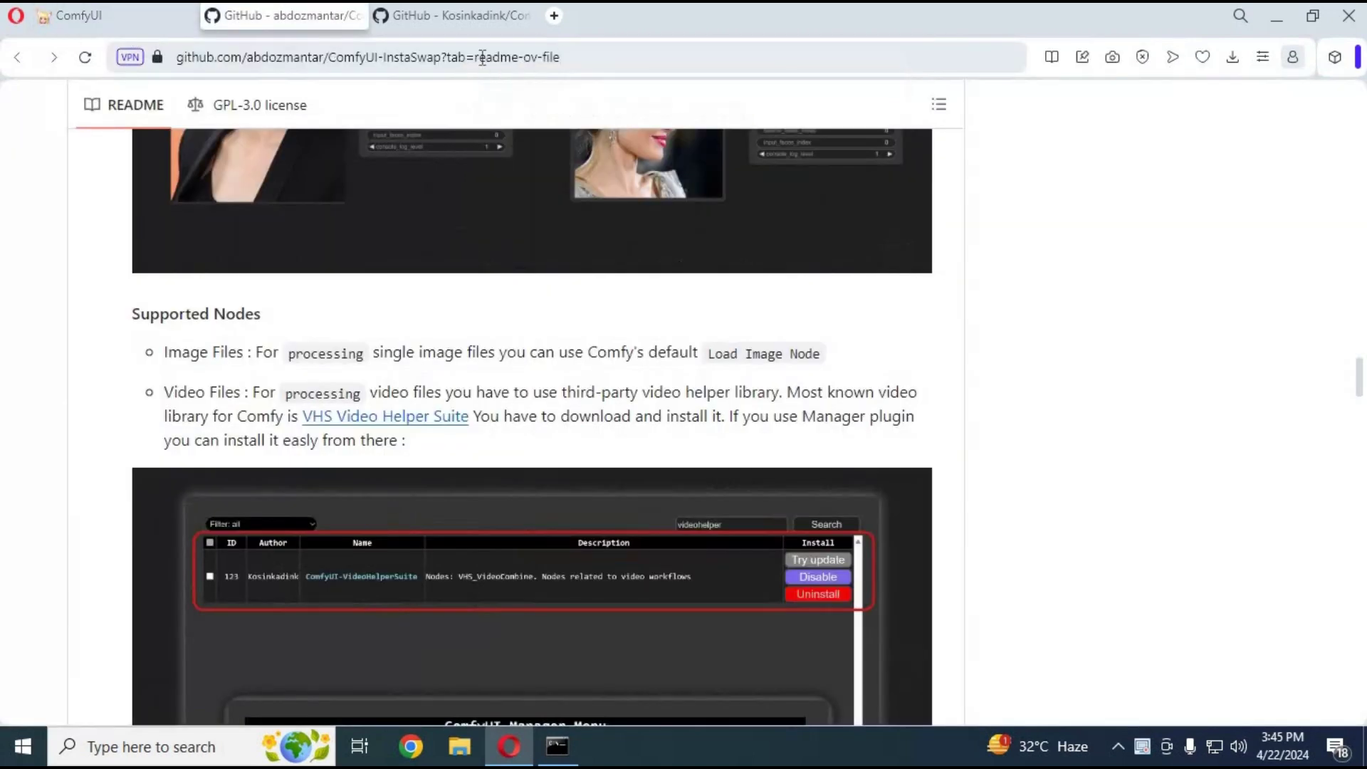
{"action": "scroll", "coordinate": [843, 297], "scroll_direction": "up", "scroll_amount": 10}
{"action": "scroll", "coordinate": [842, 296], "scroll_direction": "up", "scroll_amount": 10}
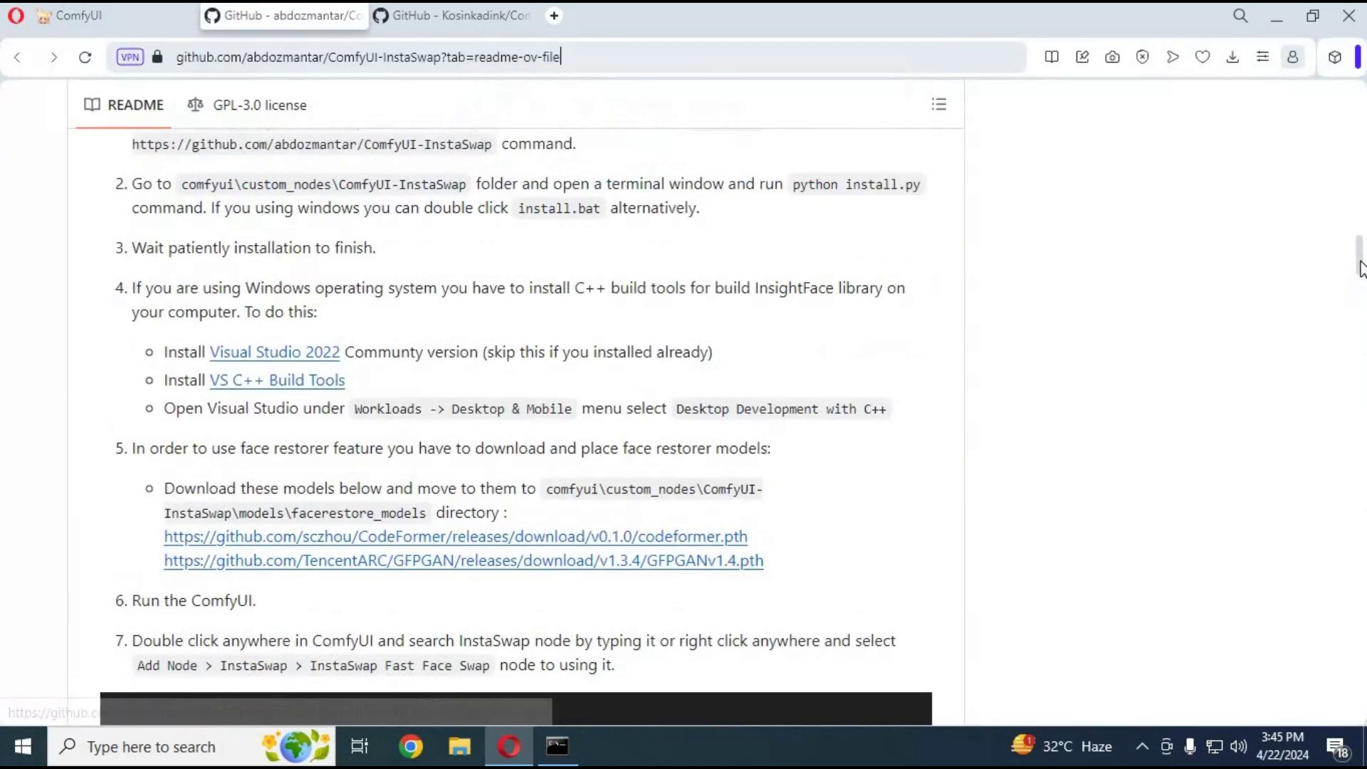
{"action": "scroll", "coordinate": [183, 209], "scroll_direction": "up", "scroll_amount": 15}
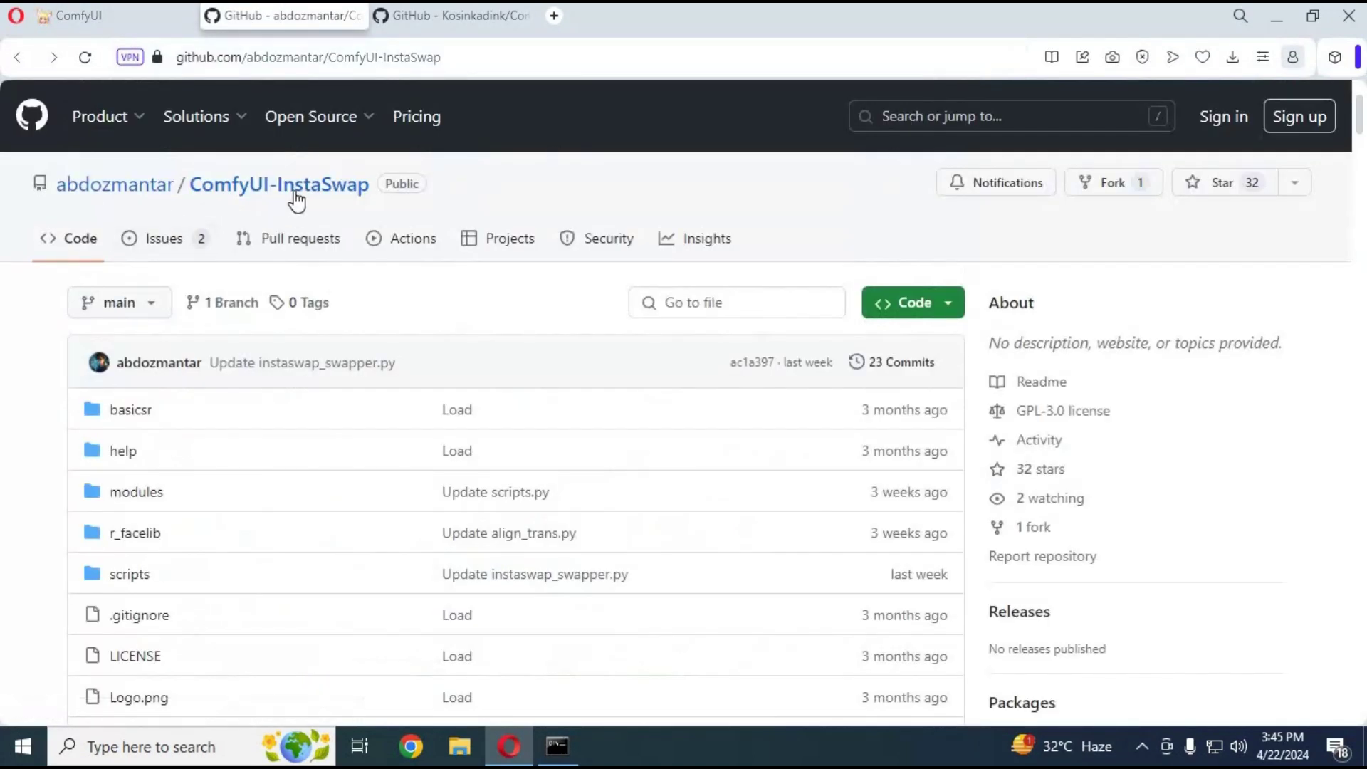
Copy InstaSwap's HTTPS clone URL, view VideoHelperSuite's clone URL, and return to ComfyUI.
{"action": "left_click", "coordinate": [919, 307]}
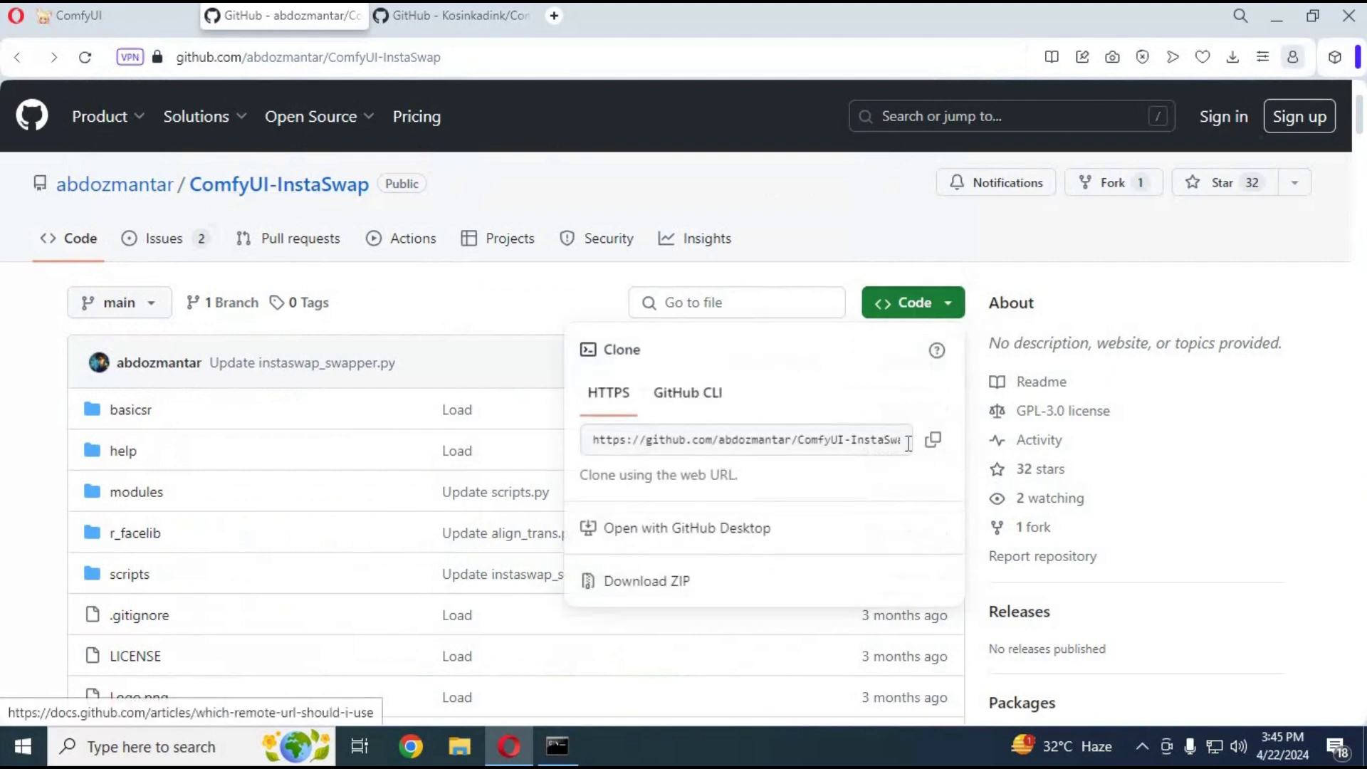
{"action": "left_click", "coordinate": [936, 442]}
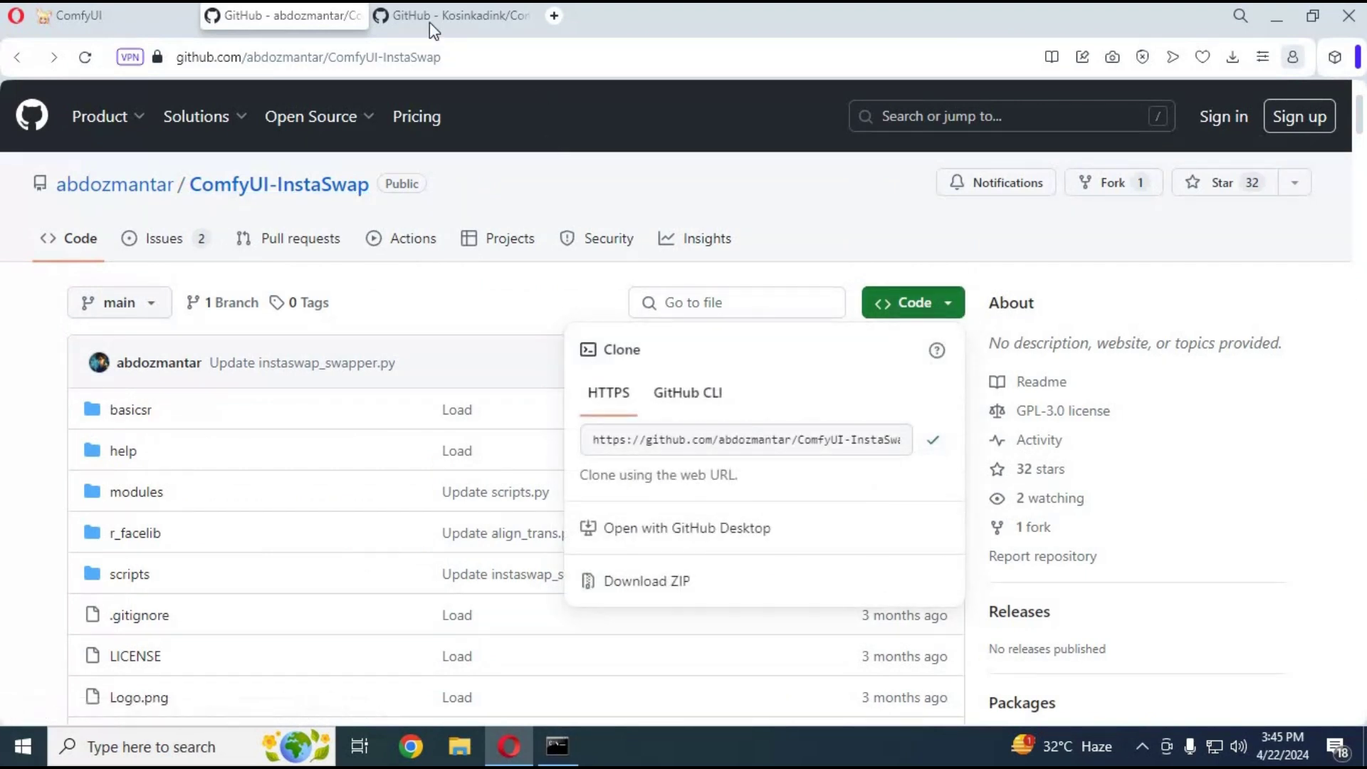
{"action": "left_click", "coordinate": [411, 16]}
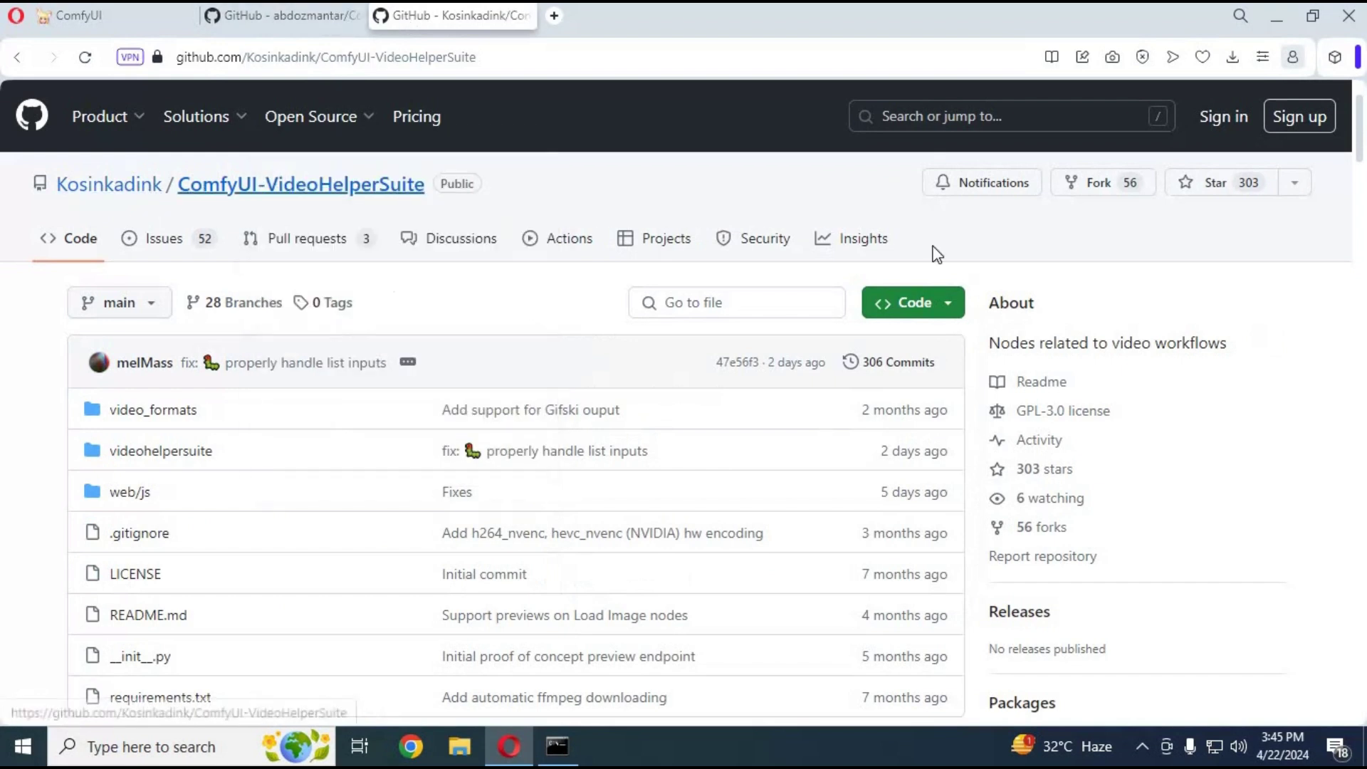
{"action": "left_click", "coordinate": [916, 303]}
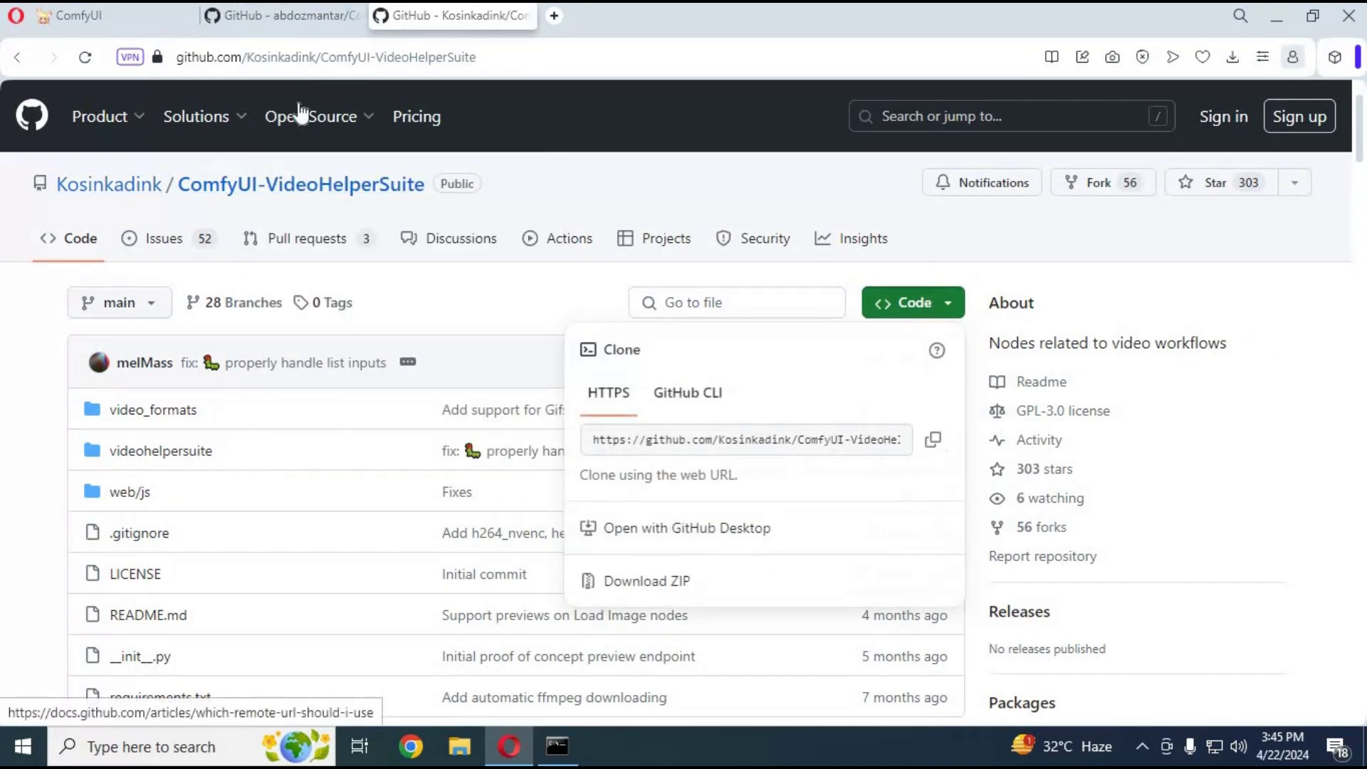
{"action": "left_click", "coordinate": [90, 12]}
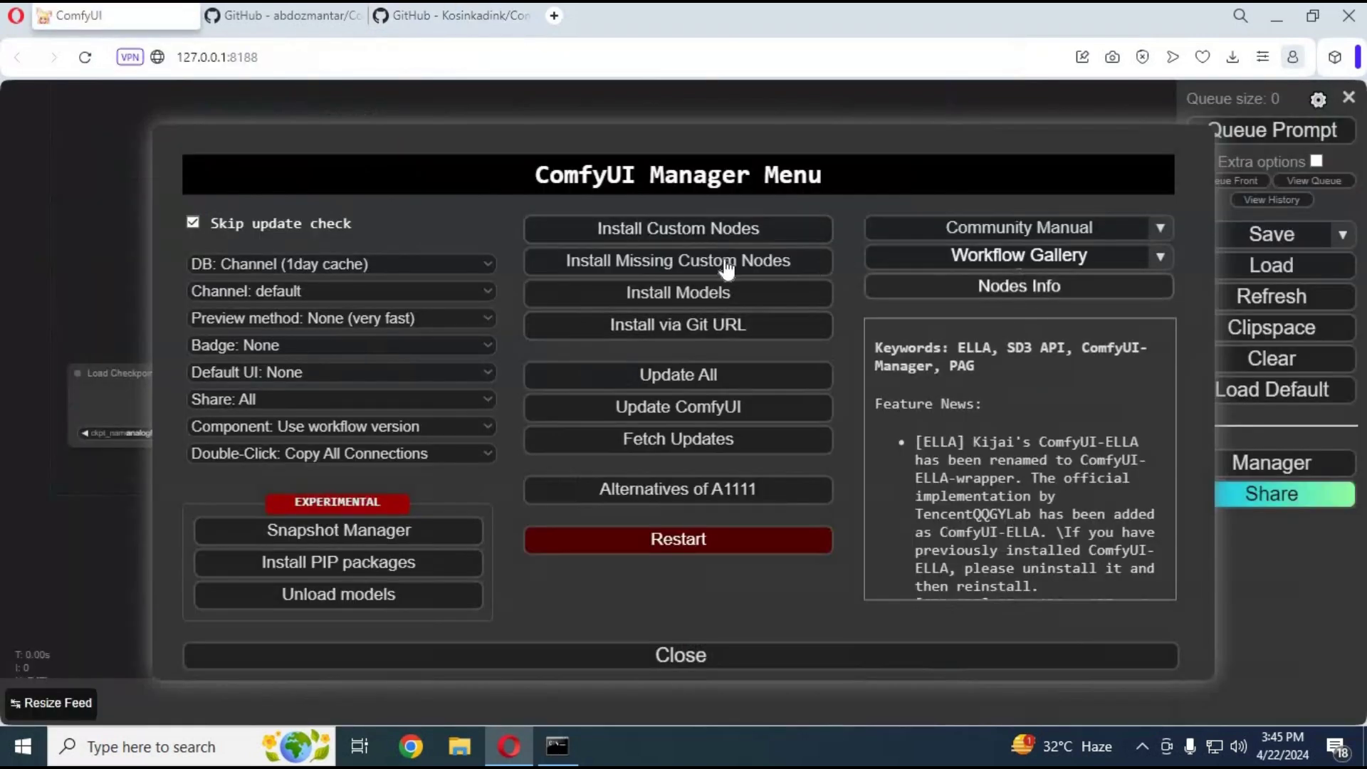
Reopen the Git URL install prompt, dismiss it with Escape, and close the Manager menu.
{"action": "left_click", "coordinate": [689, 336]}
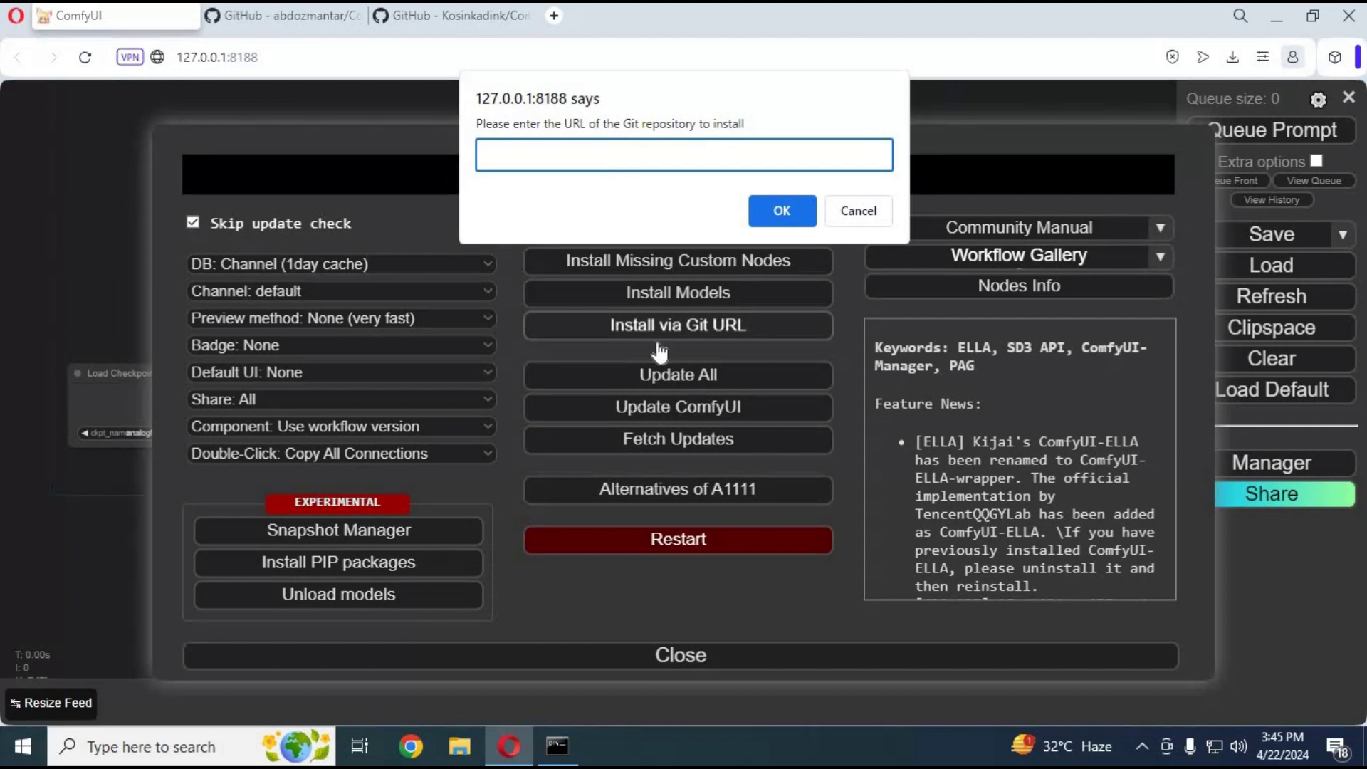
{"action": "key", "text": "Escape"}
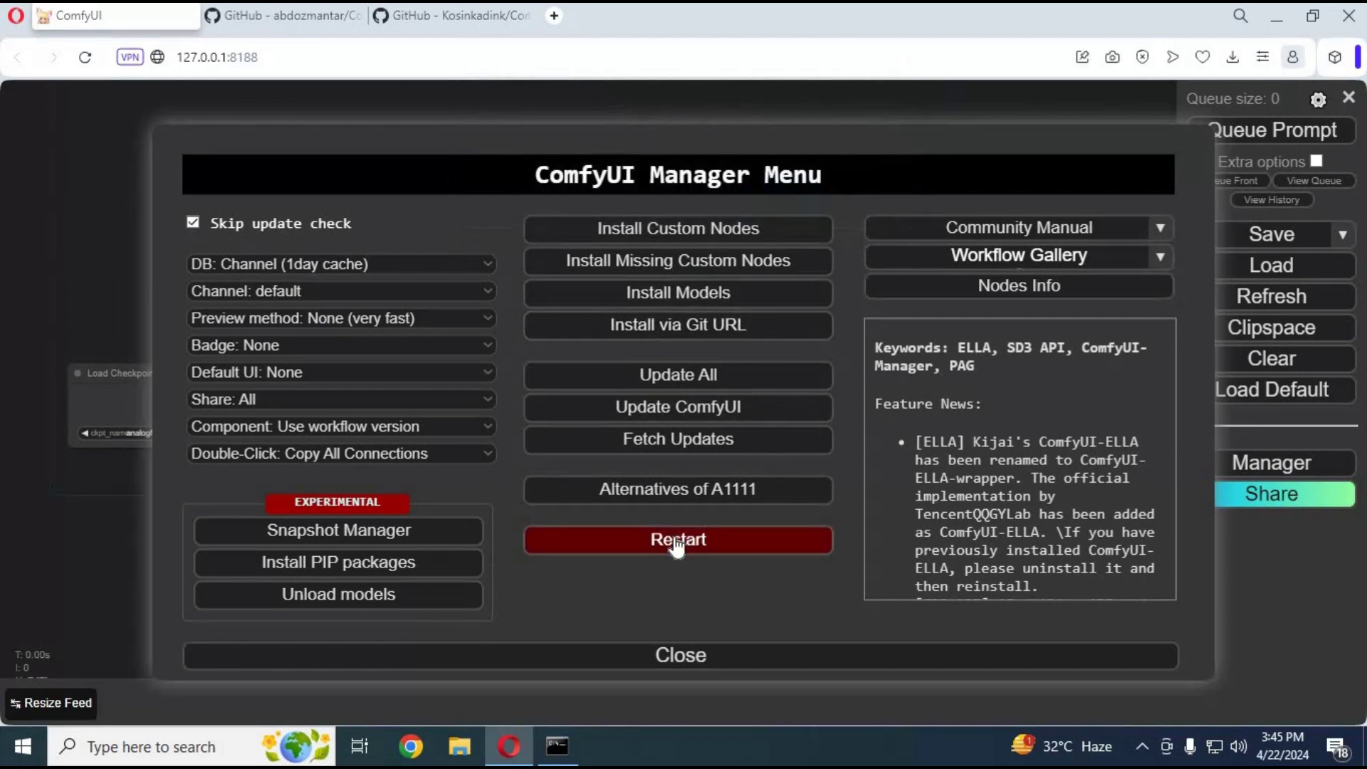
{"action": "left_click", "coordinate": [680, 655]}
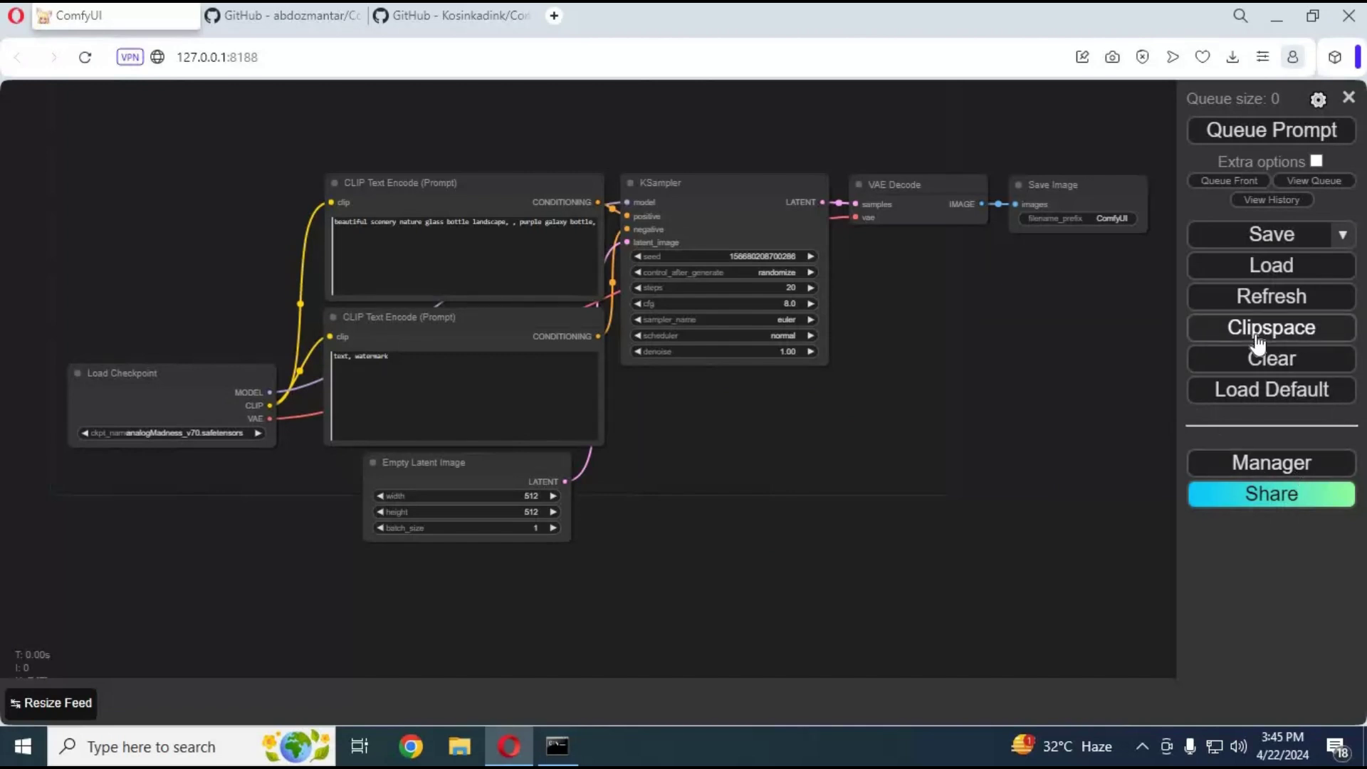
Clear the entire workflow and confirm, leaving an empty canvas.
{"action": "left_click", "coordinate": [1277, 362]}
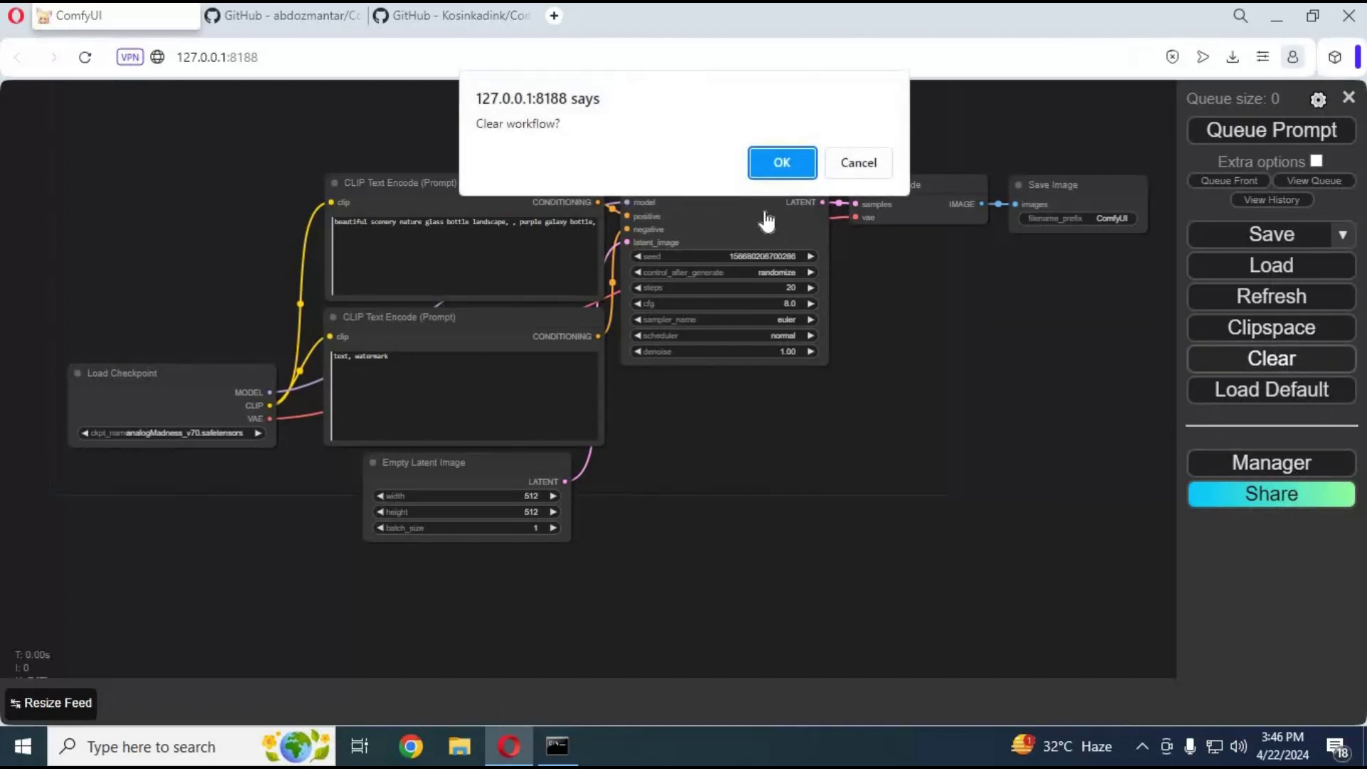
{"action": "left_click", "coordinate": [779, 166]}
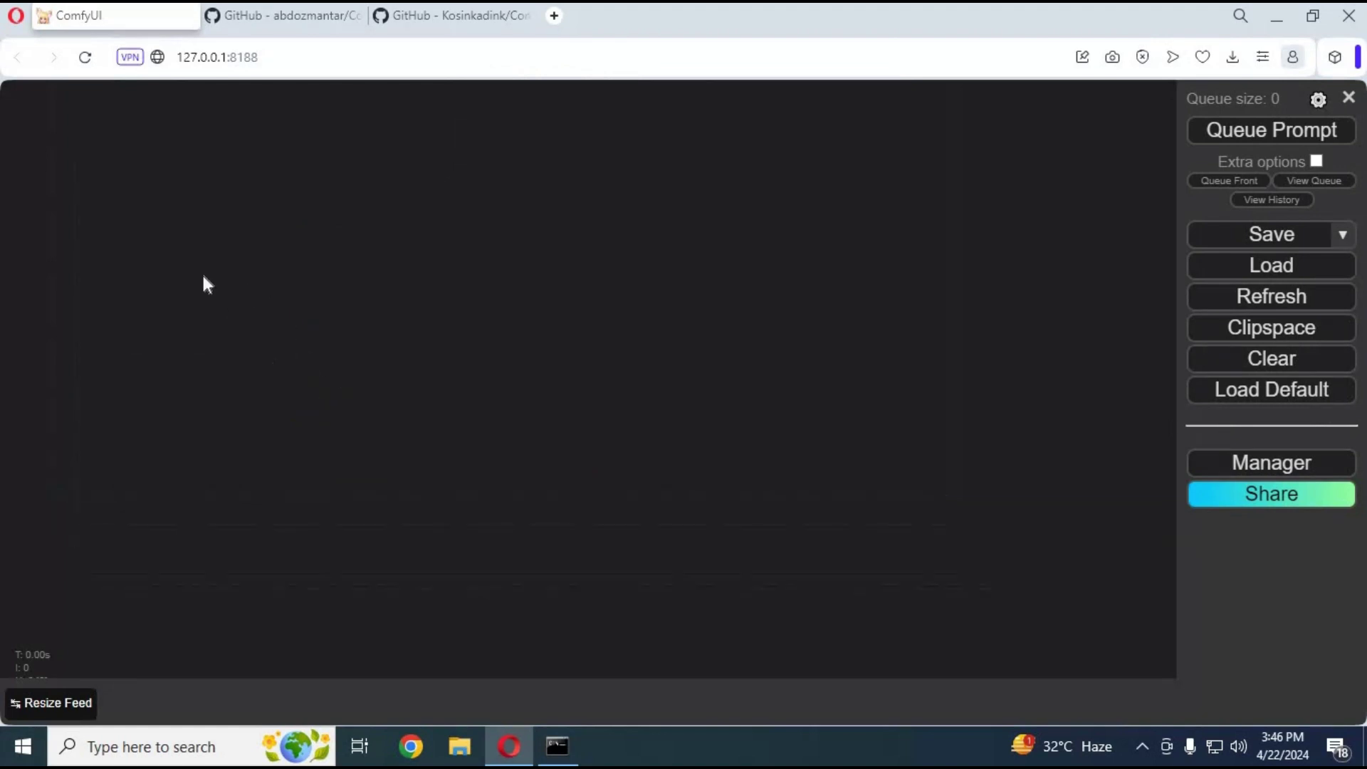
{"action": "double_click", "coordinate": [189, 215]}
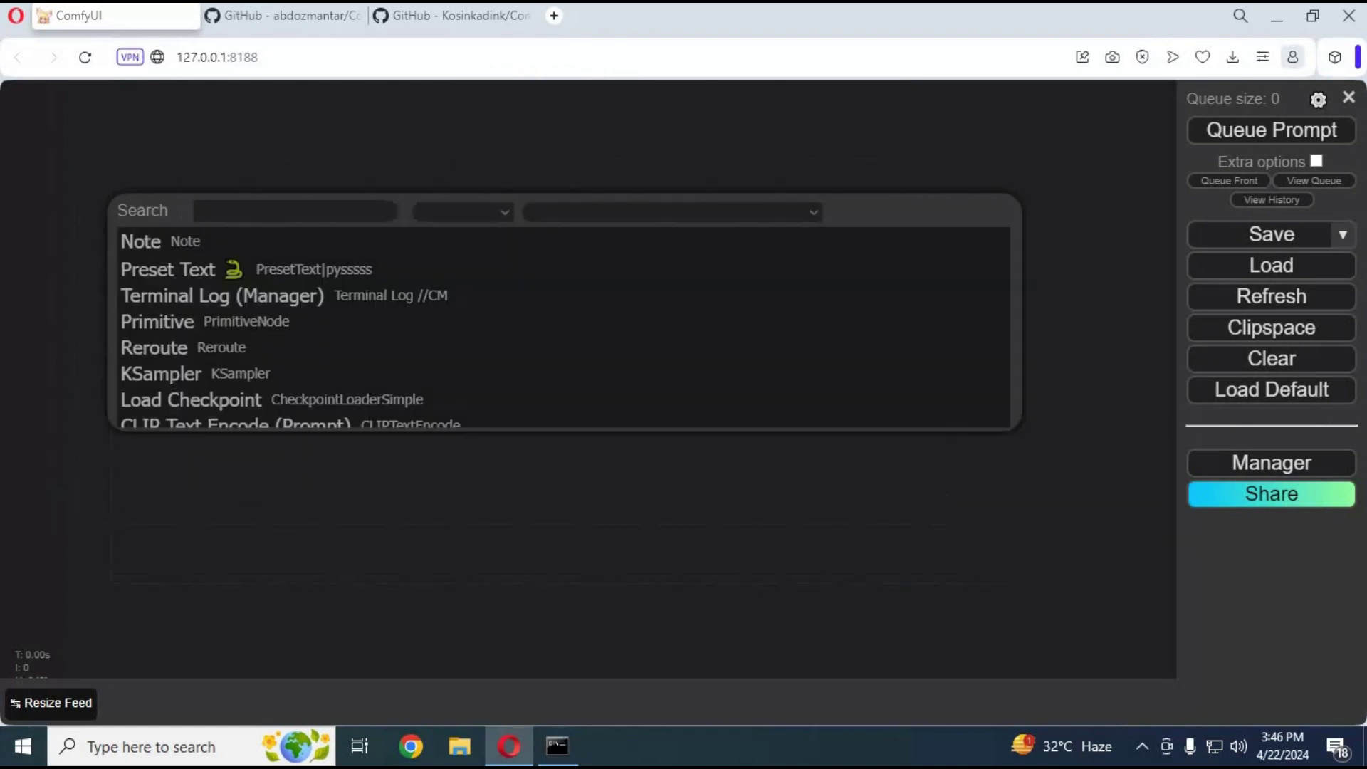
{"action": "type", "text": "load"}
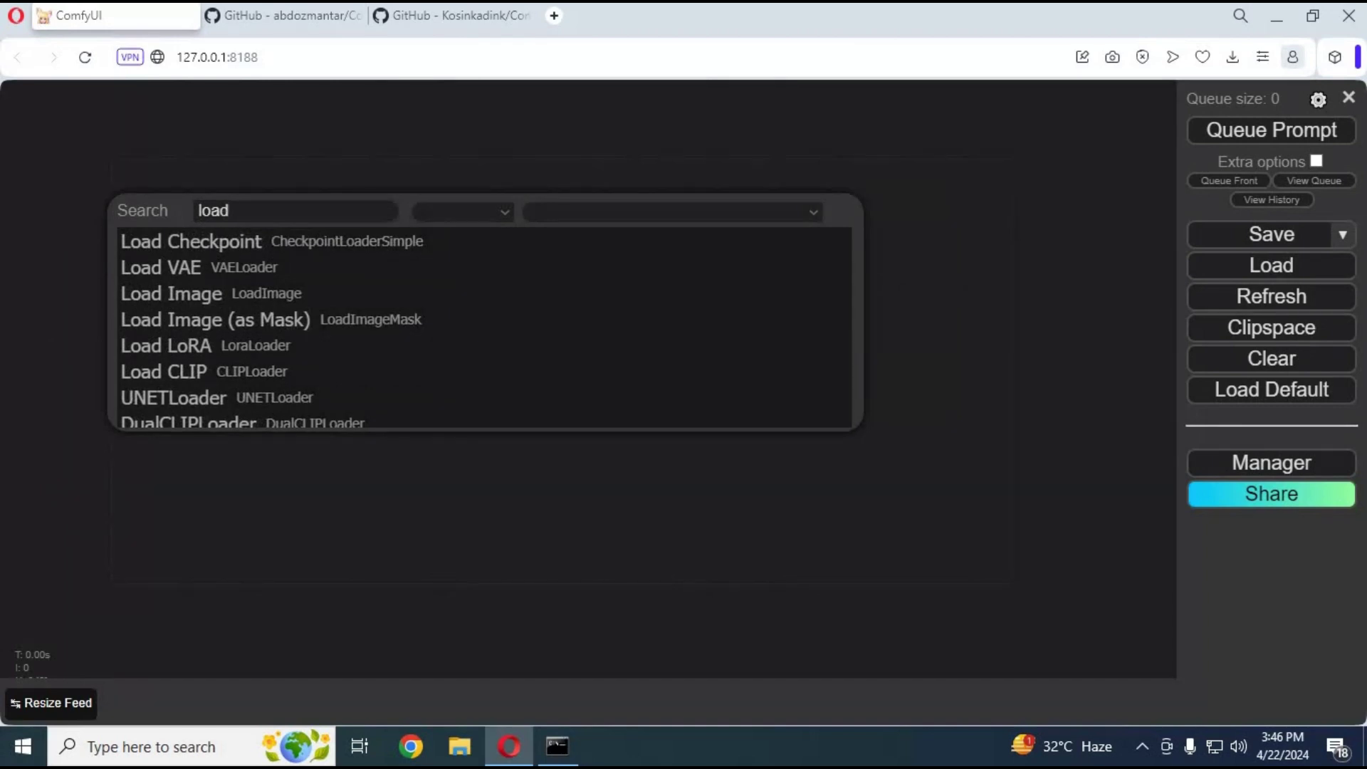
{"action": "type", "text": " i"}
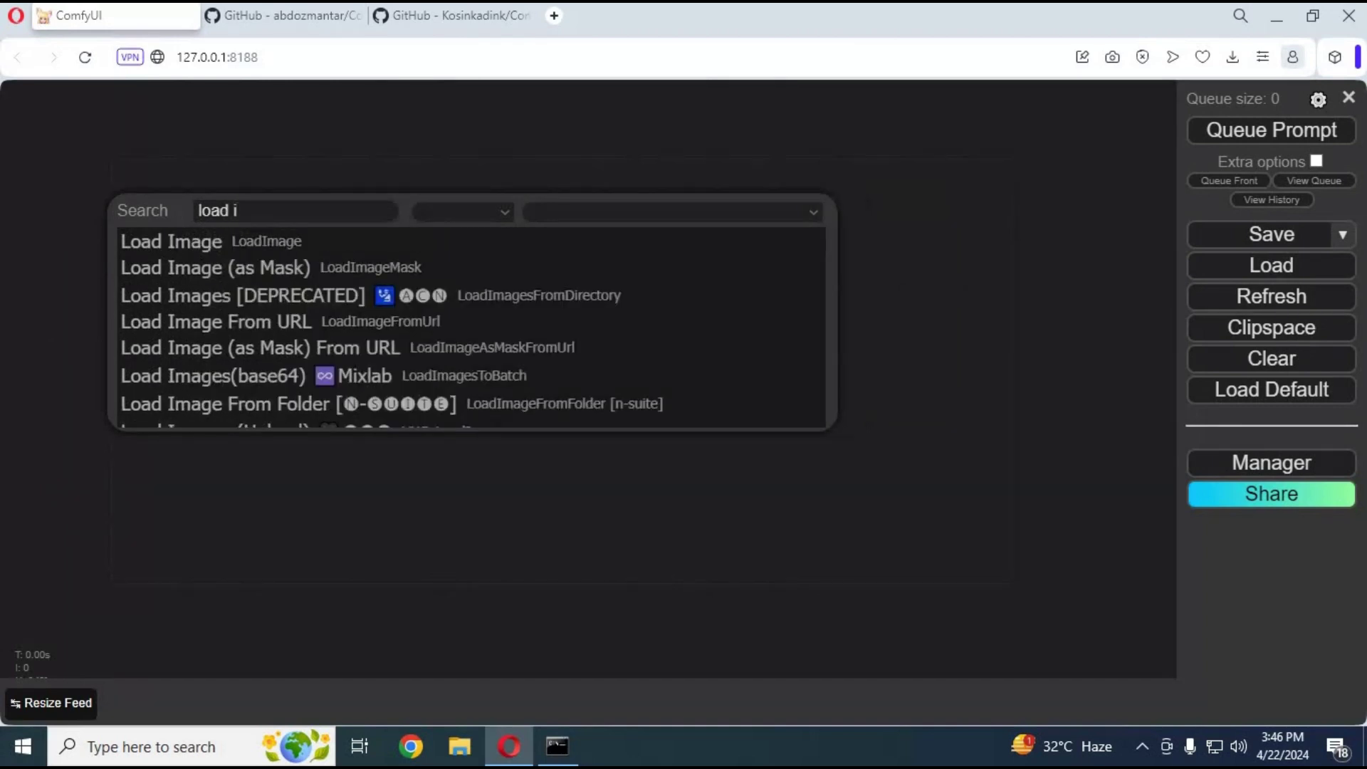
Add a Load Image node at top-left, clone it, and drag the copy underneath.
{"action": "left_click", "coordinate": [177, 243]}
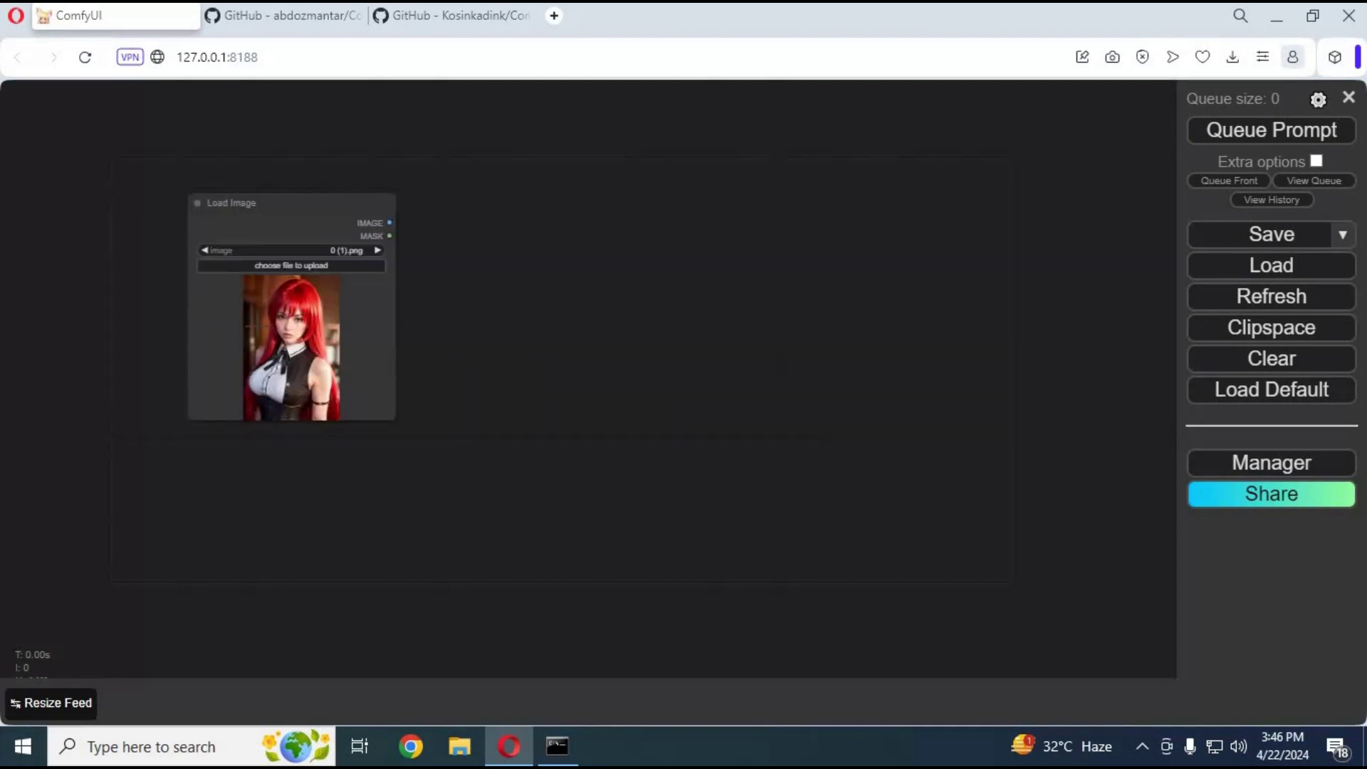
{"action": "left_click_drag", "start_coordinate": [294, 201], "coordinate": [258, 167]}
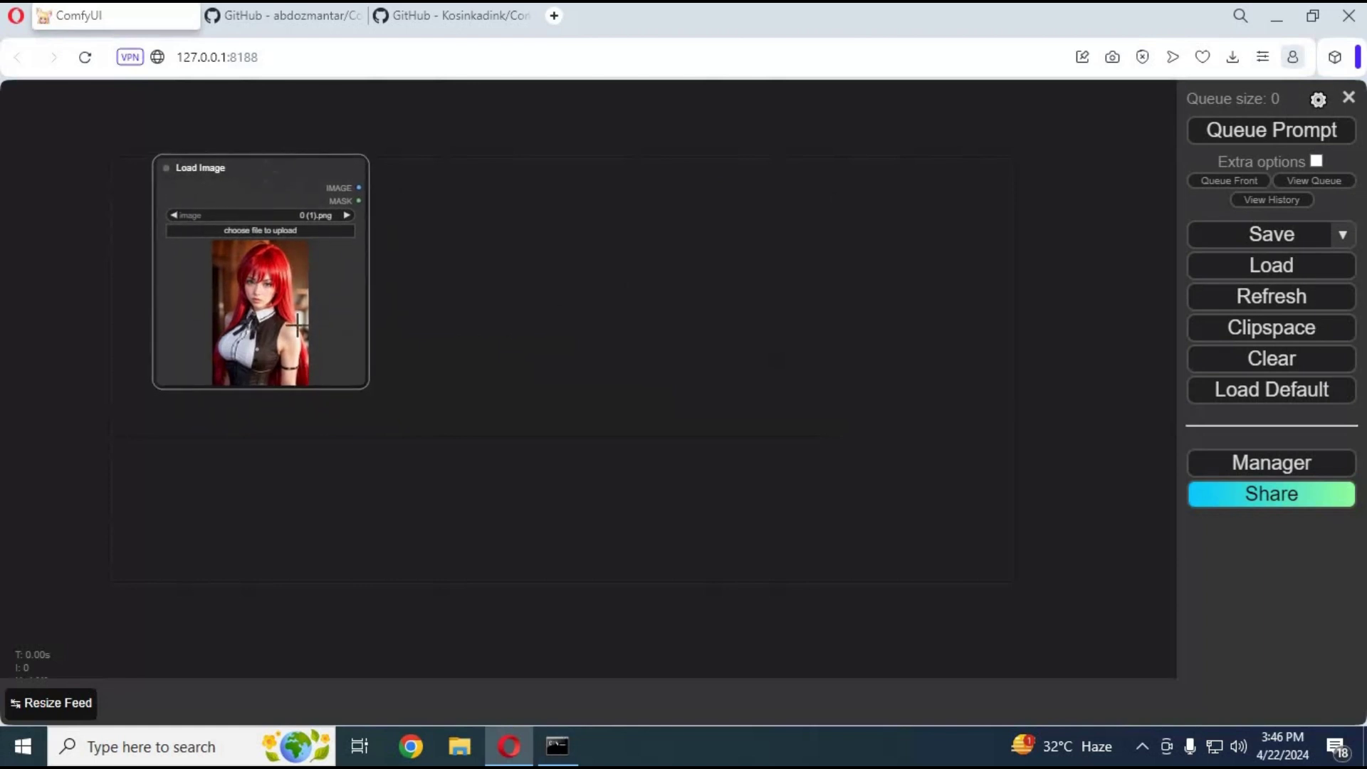
{"action": "right_click", "coordinate": [335, 295]}
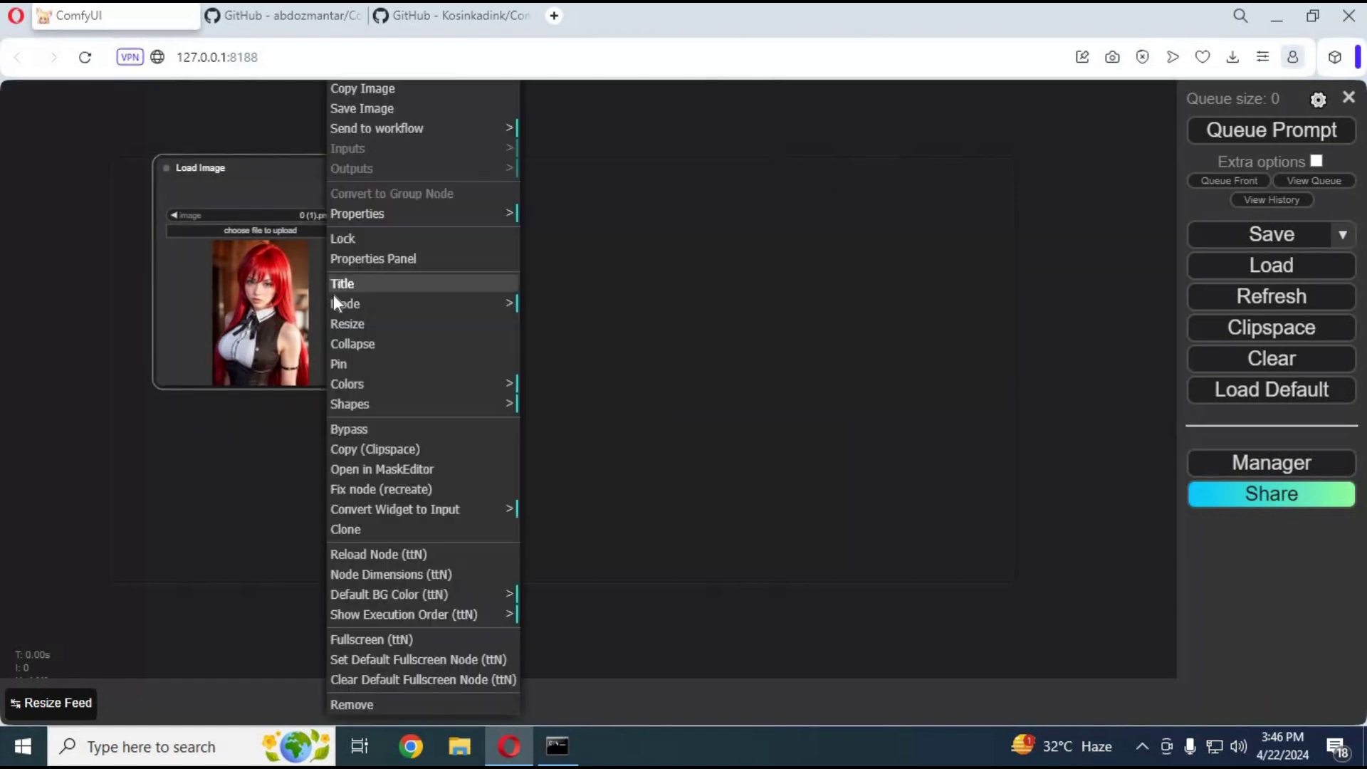
{"action": "left_click", "coordinate": [363, 531]}
{"action": "left_click_drag", "start_coordinate": [213, 171], "coordinate": [207, 408]}
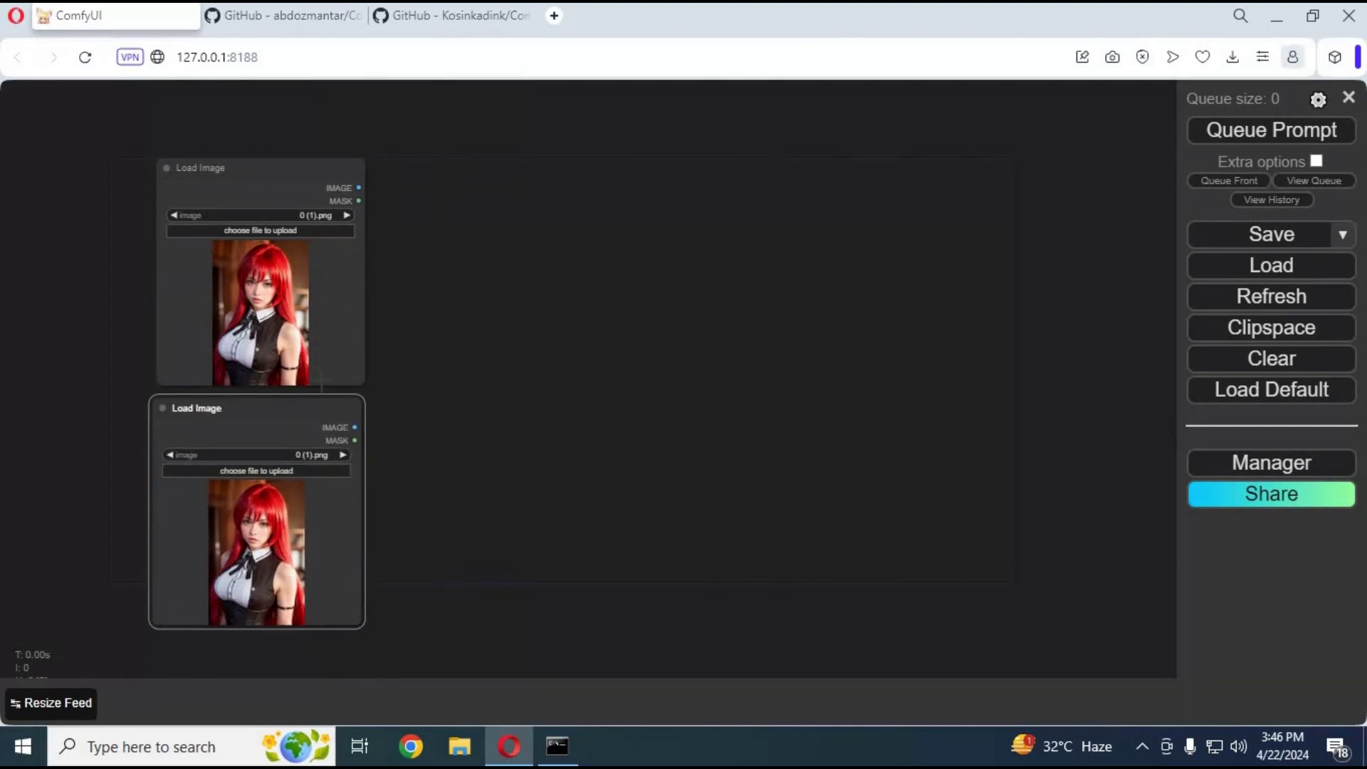
Search 'insta' and add InstaSwap Fast Face Swap, moving it beside the image nodes.
{"action": "double_click", "coordinate": [571, 281]}
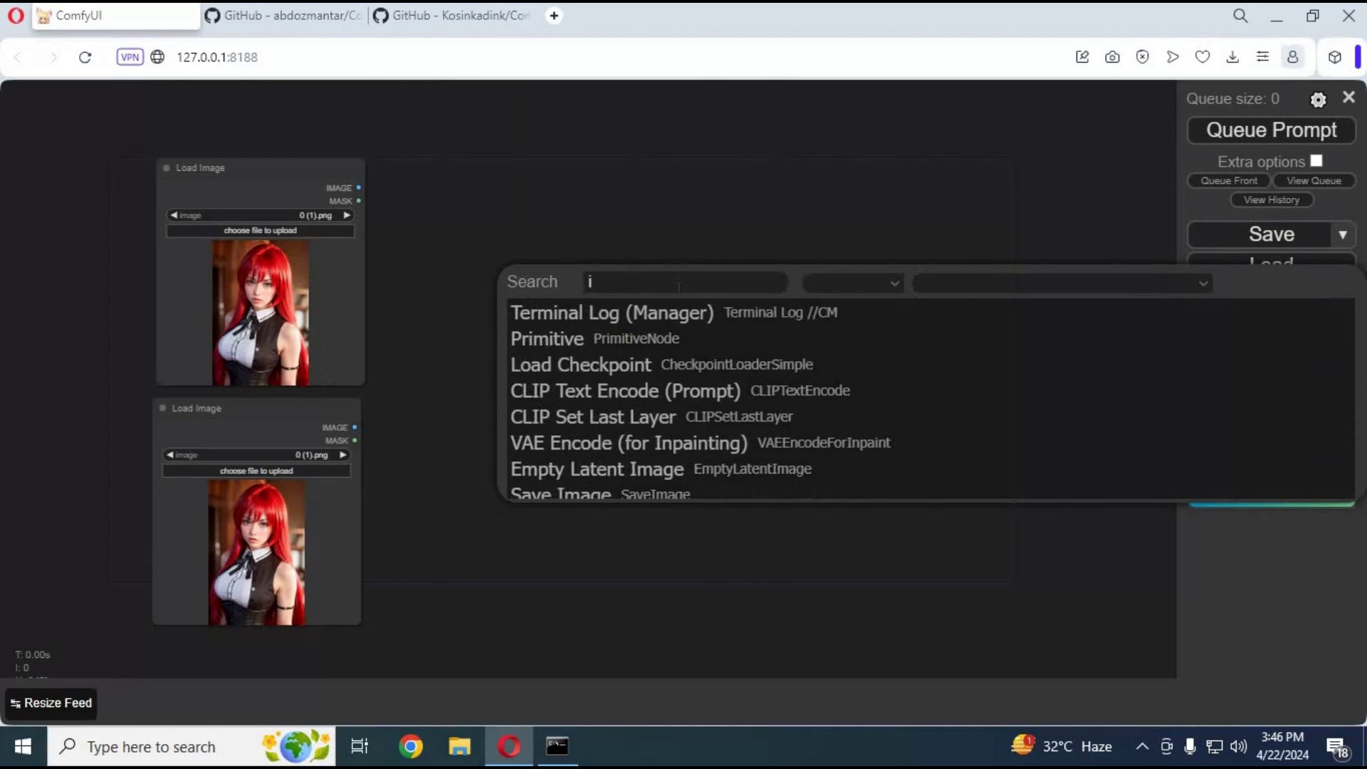
{"action": "type", "text": "inst"}
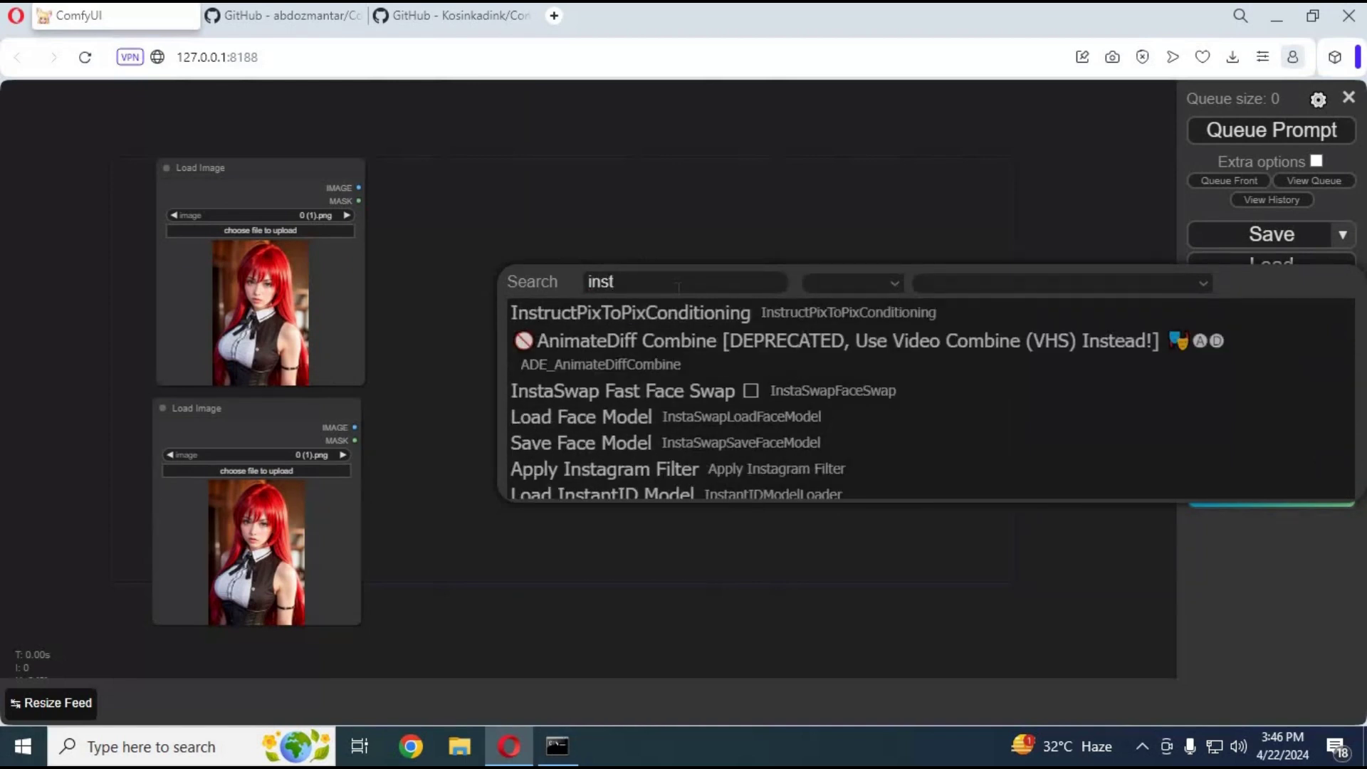
{"action": "type", "text": "ant"}
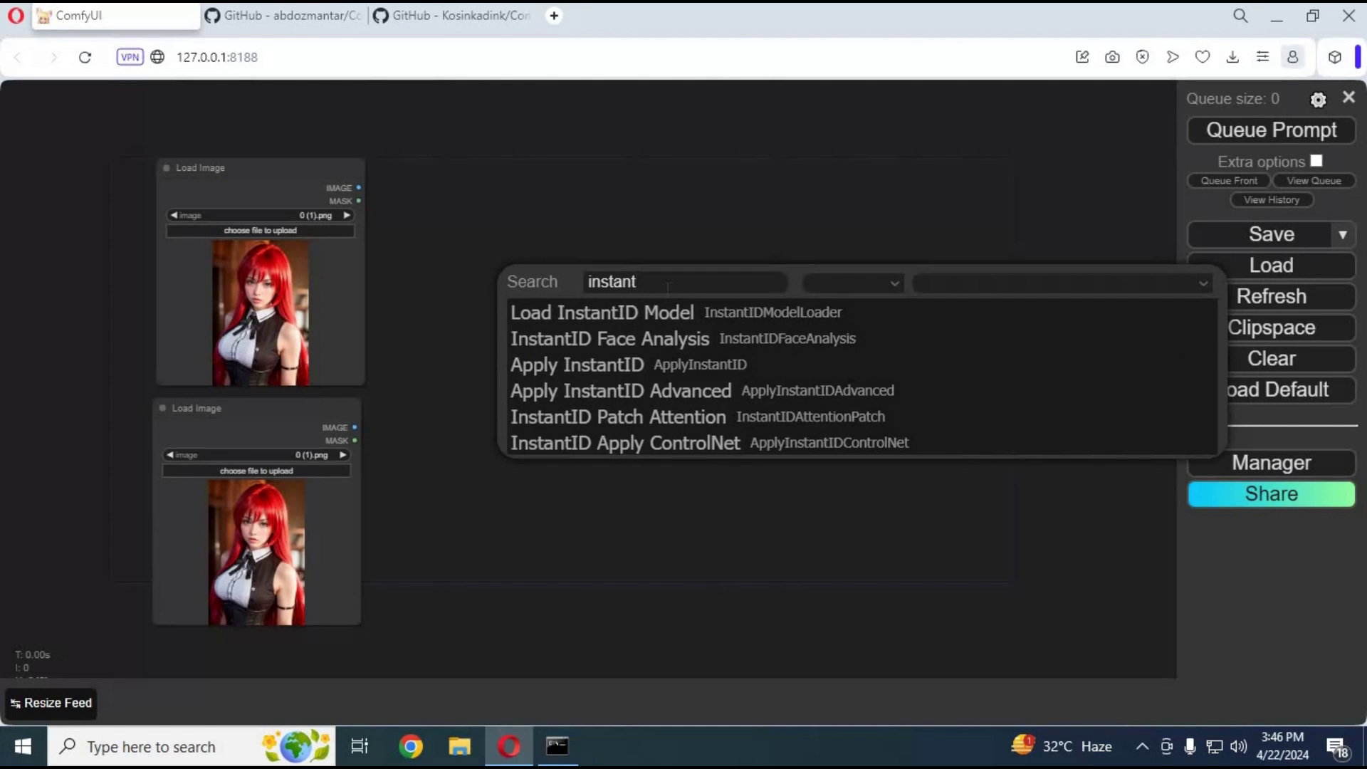
{"action": "type", "text": "iwa"}
{"action": "key", "text": "BackSpace"}
{"action": "key", "text": "BackSpace"}
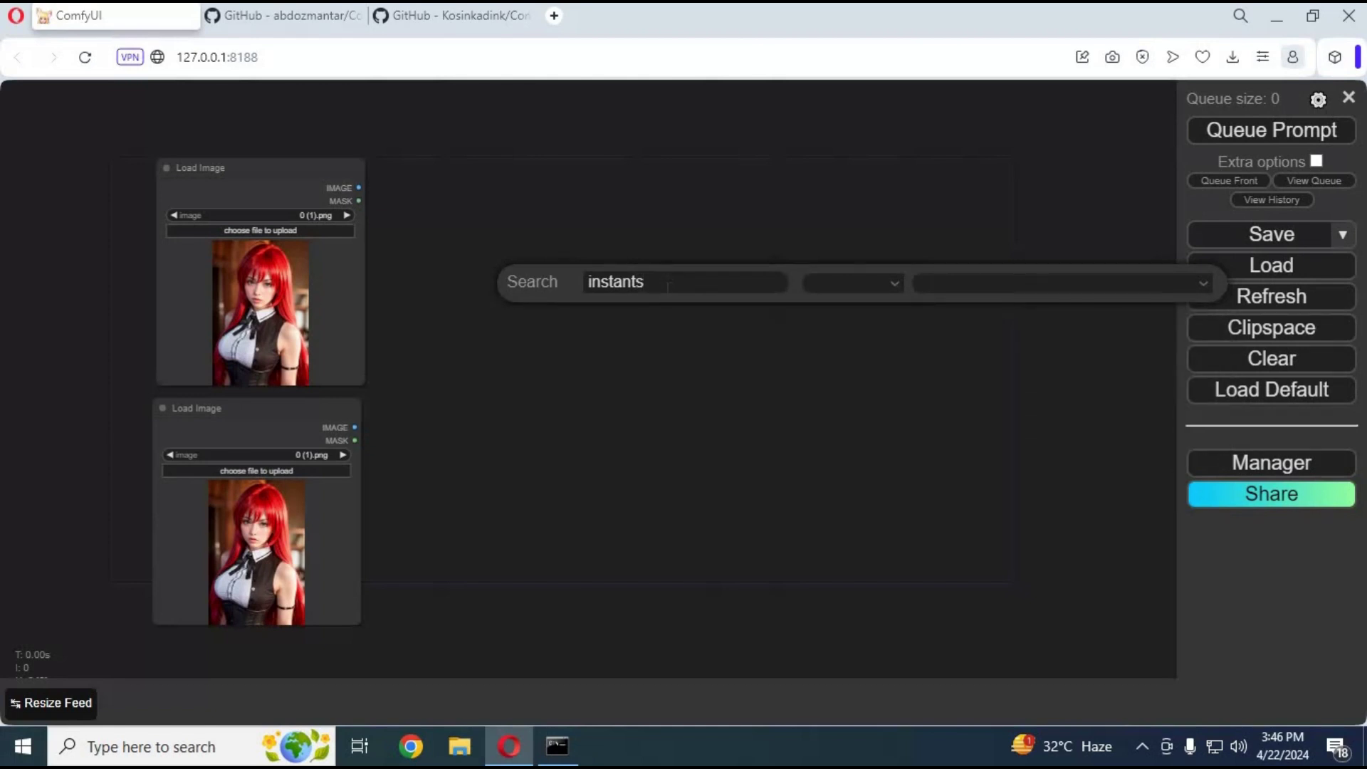
{"action": "key", "text": "BackSpace"}
{"action": "key", "text": "BackSpace"}
{"action": "key", "text": "BackSpace"}
{"action": "key", "text": "BackSpace"}
{"action": "key", "text": "BackSpace"}
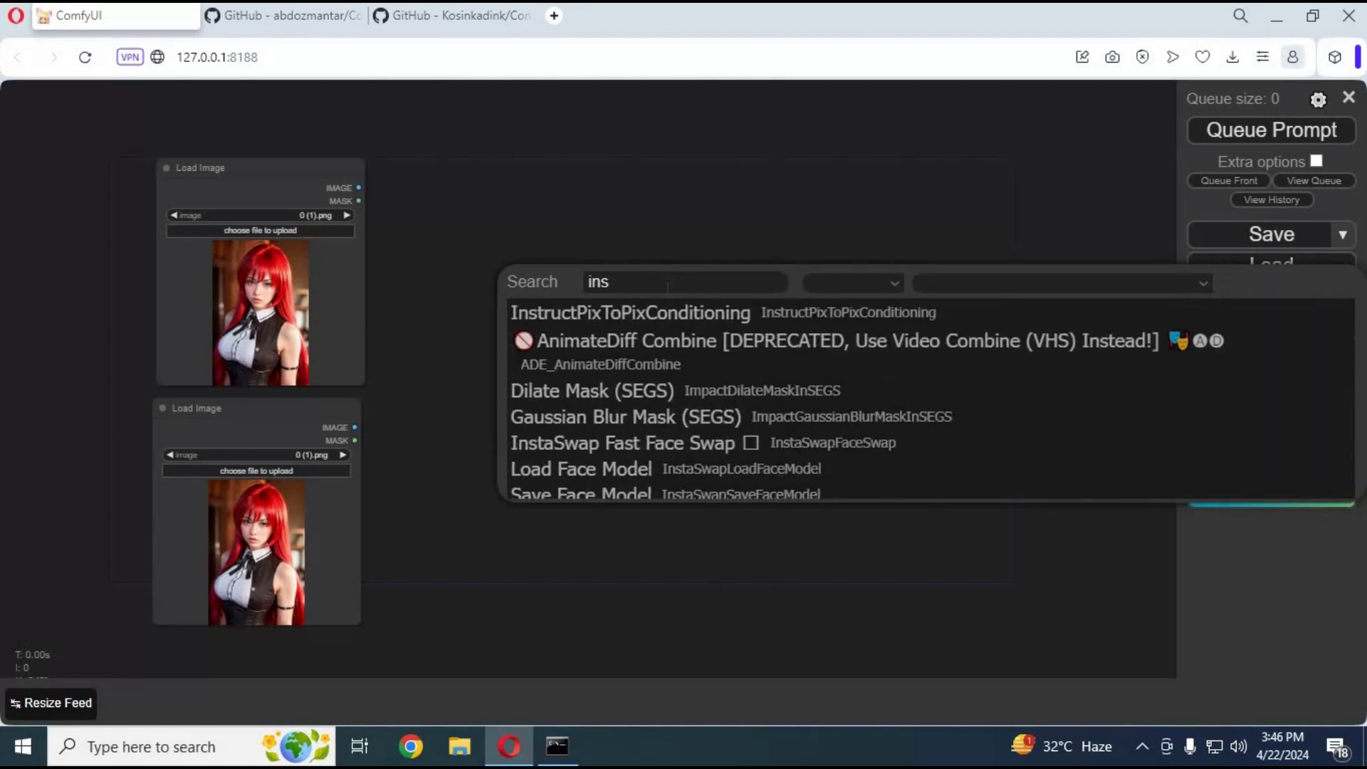
{"action": "type", "text": "ta"}
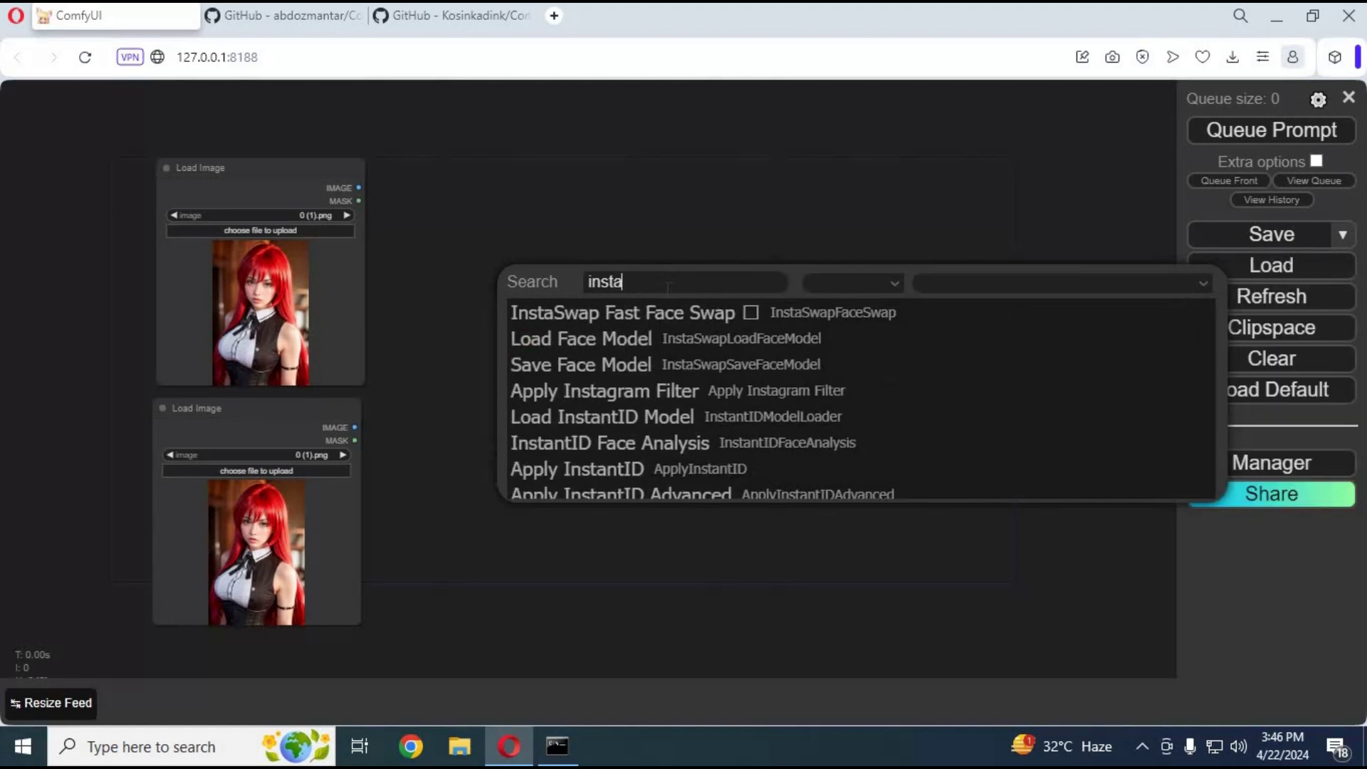
{"action": "key", "text": "Return"}
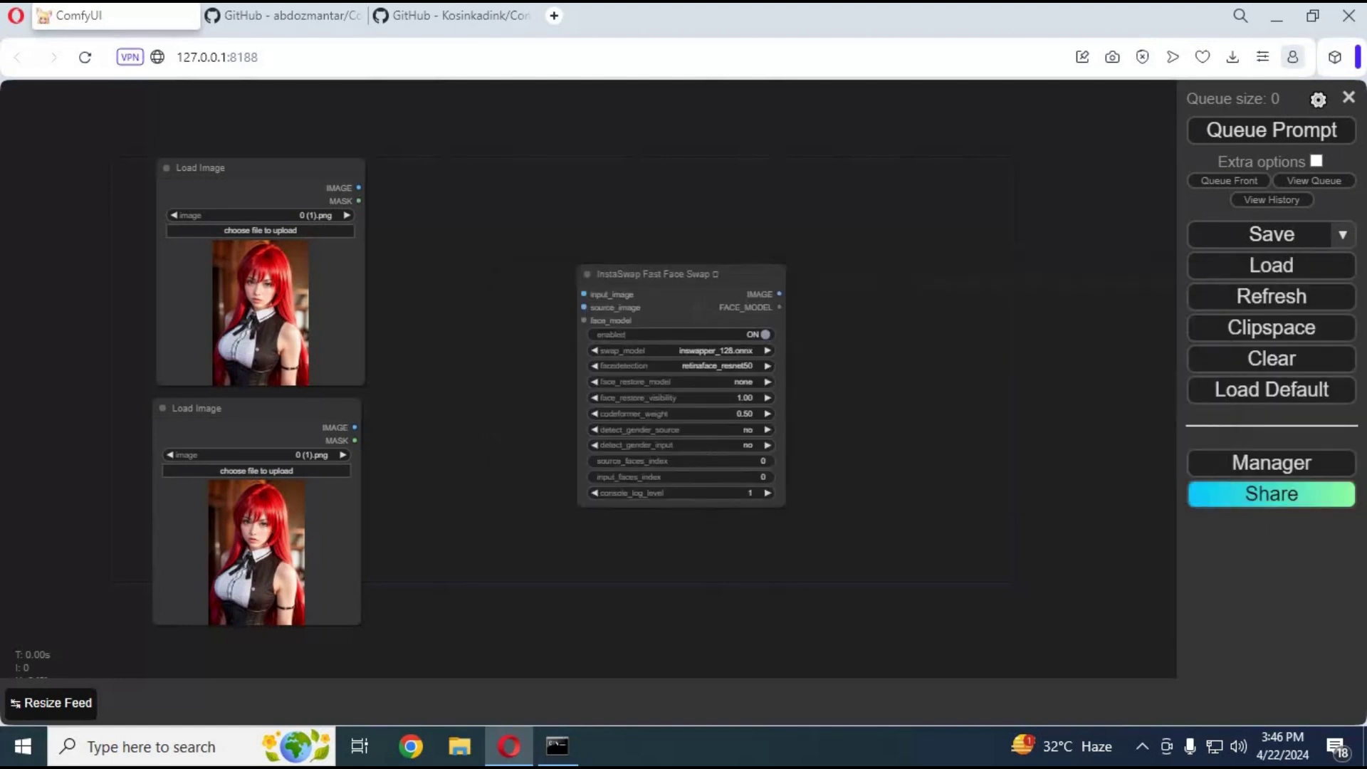
{"action": "left_click_drag", "start_coordinate": [640, 275], "coordinate": [497, 274]}
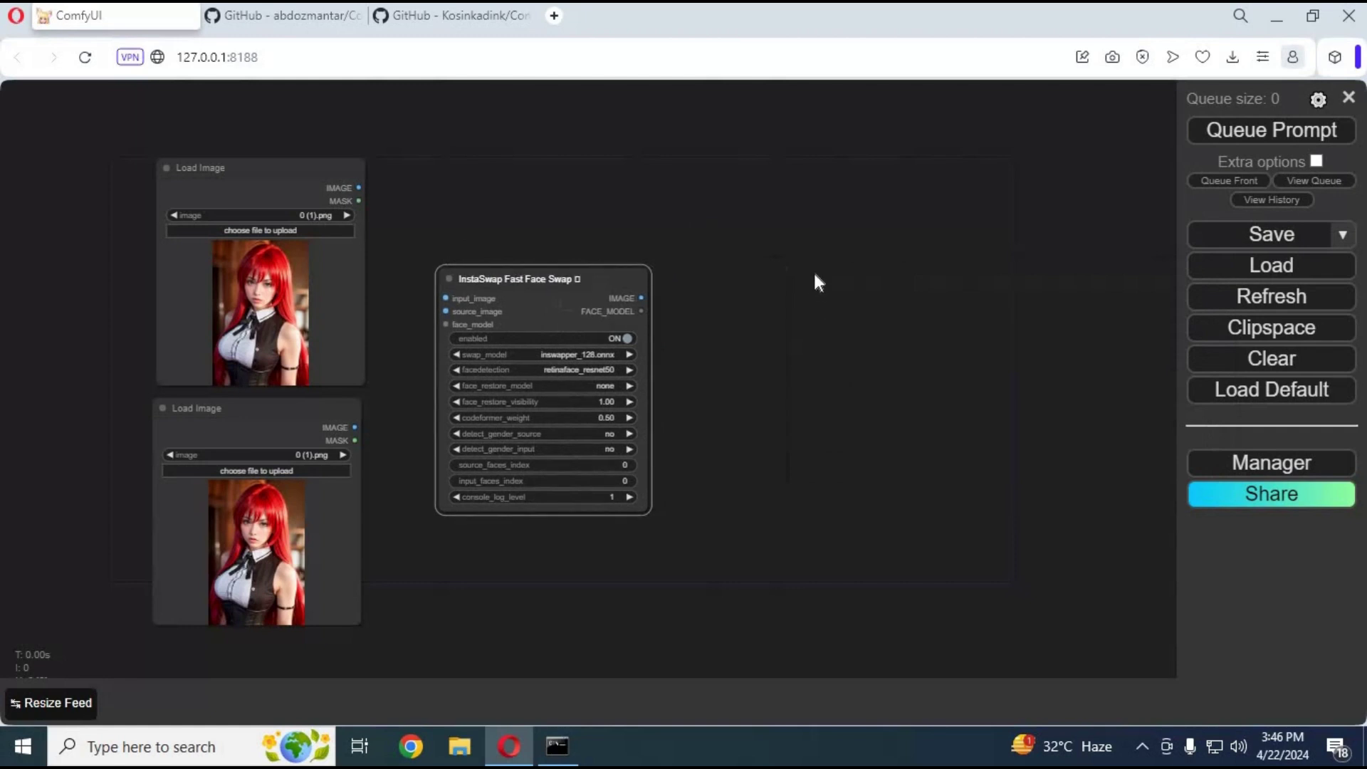
Add a Preview Image node via search and move it up and left.
{"action": "double_click", "coordinate": [806, 275]}
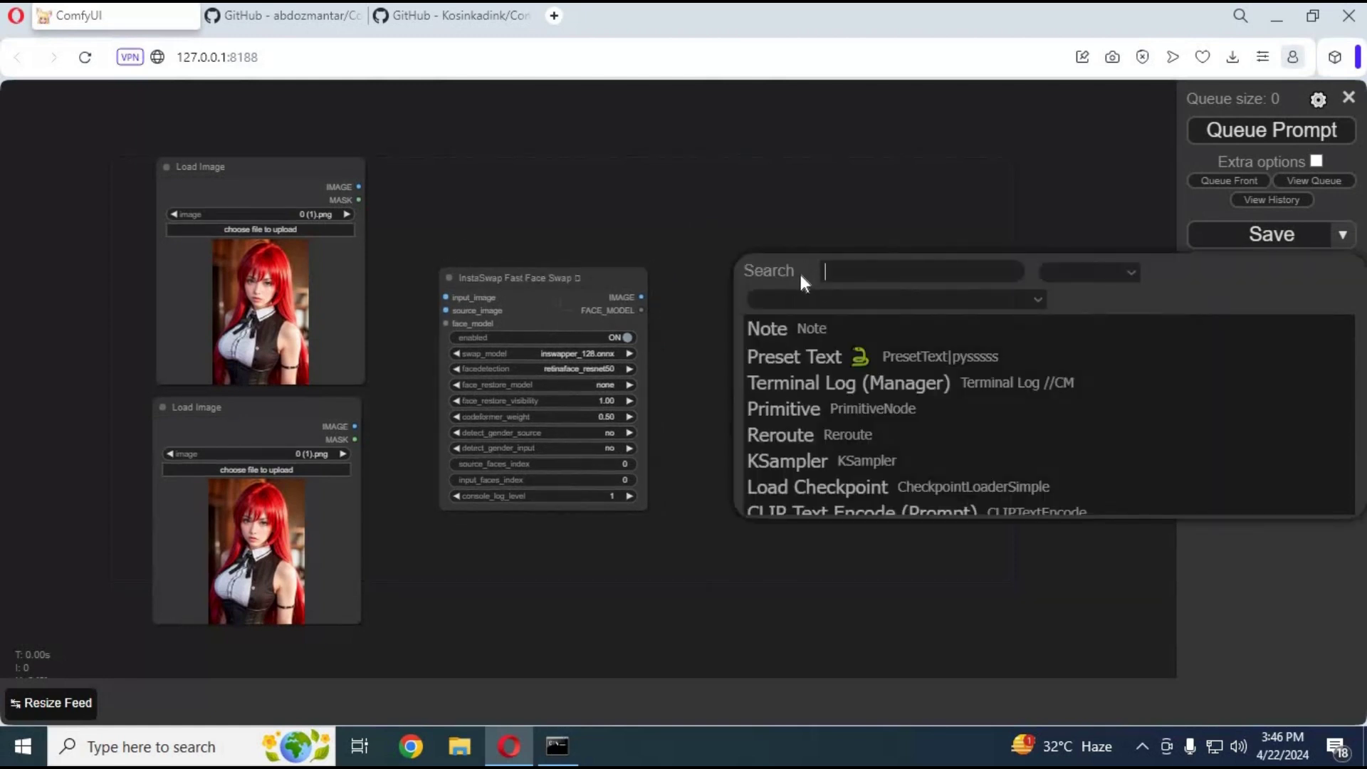
{"action": "type", "text": "pre"}
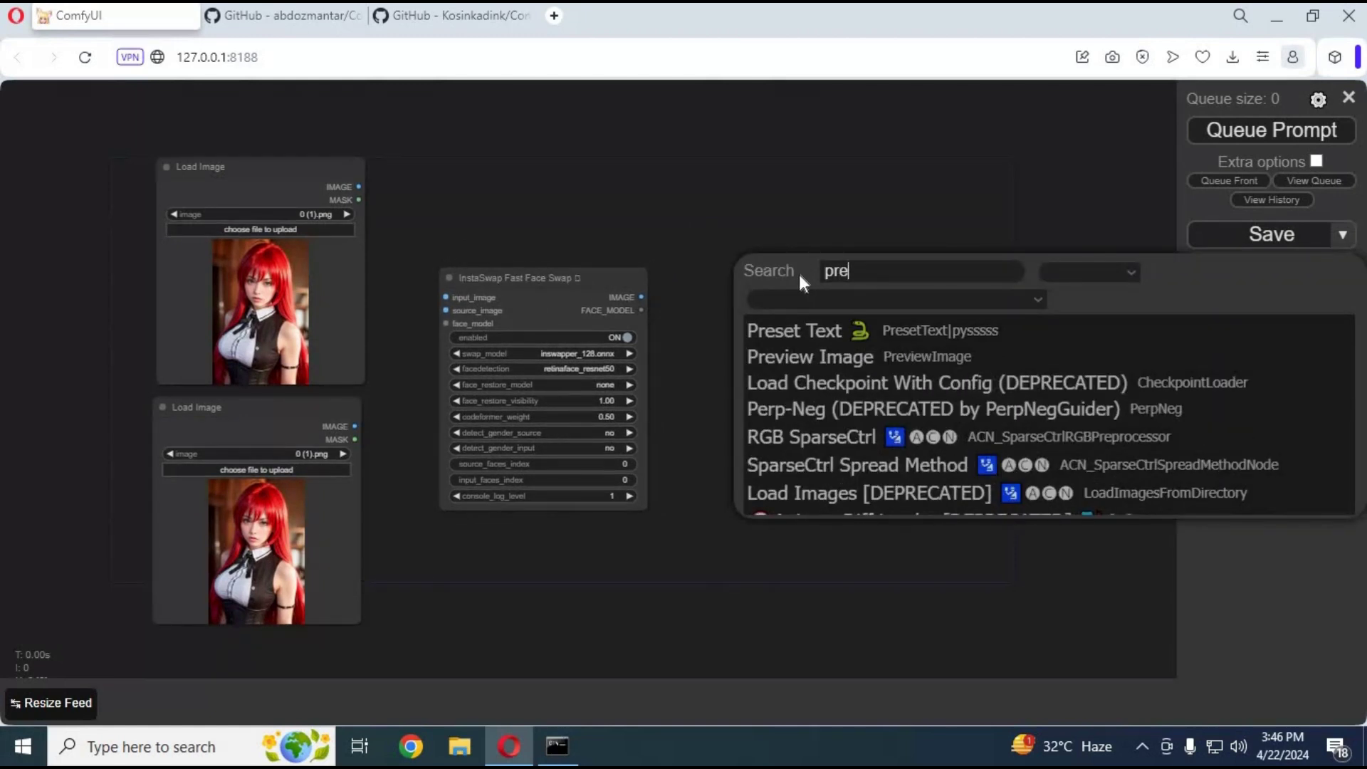
{"action": "type", "text": "vi"}
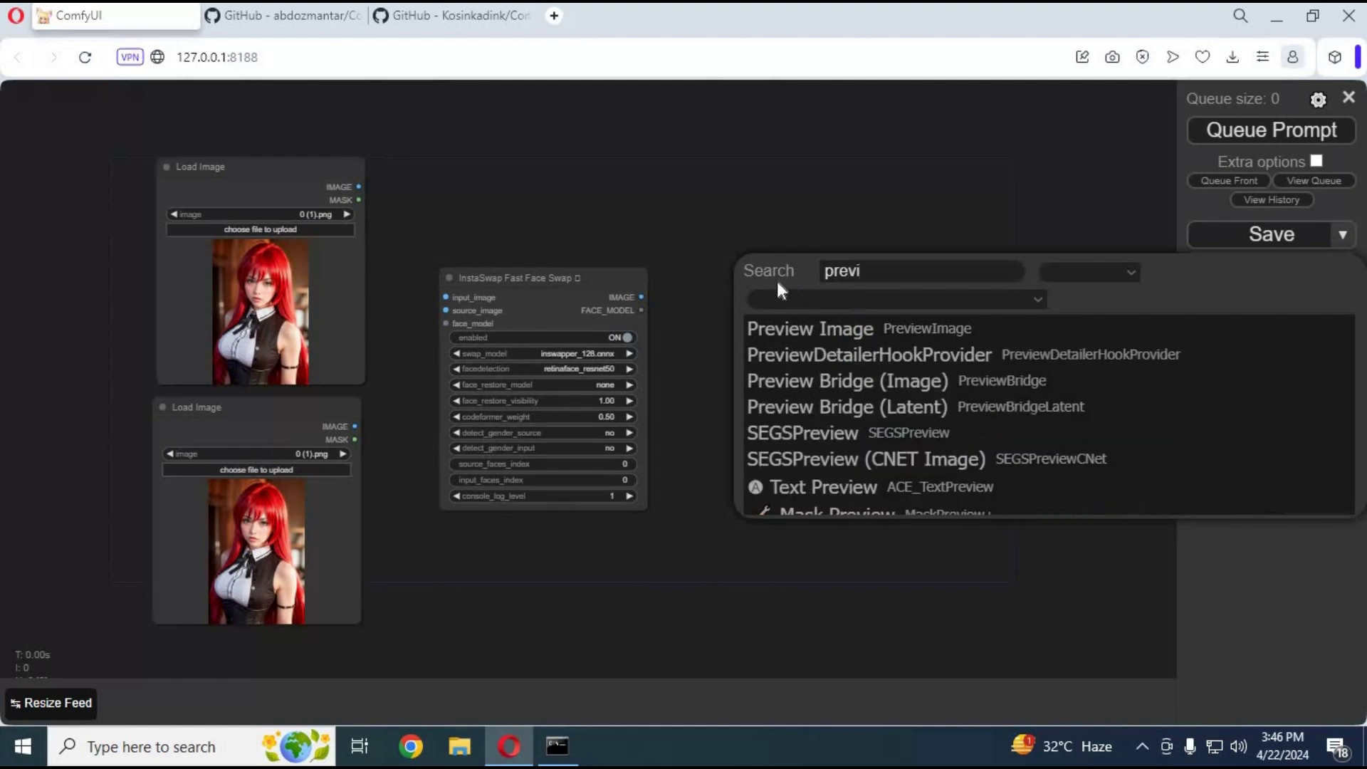
{"action": "key", "text": "Return"}
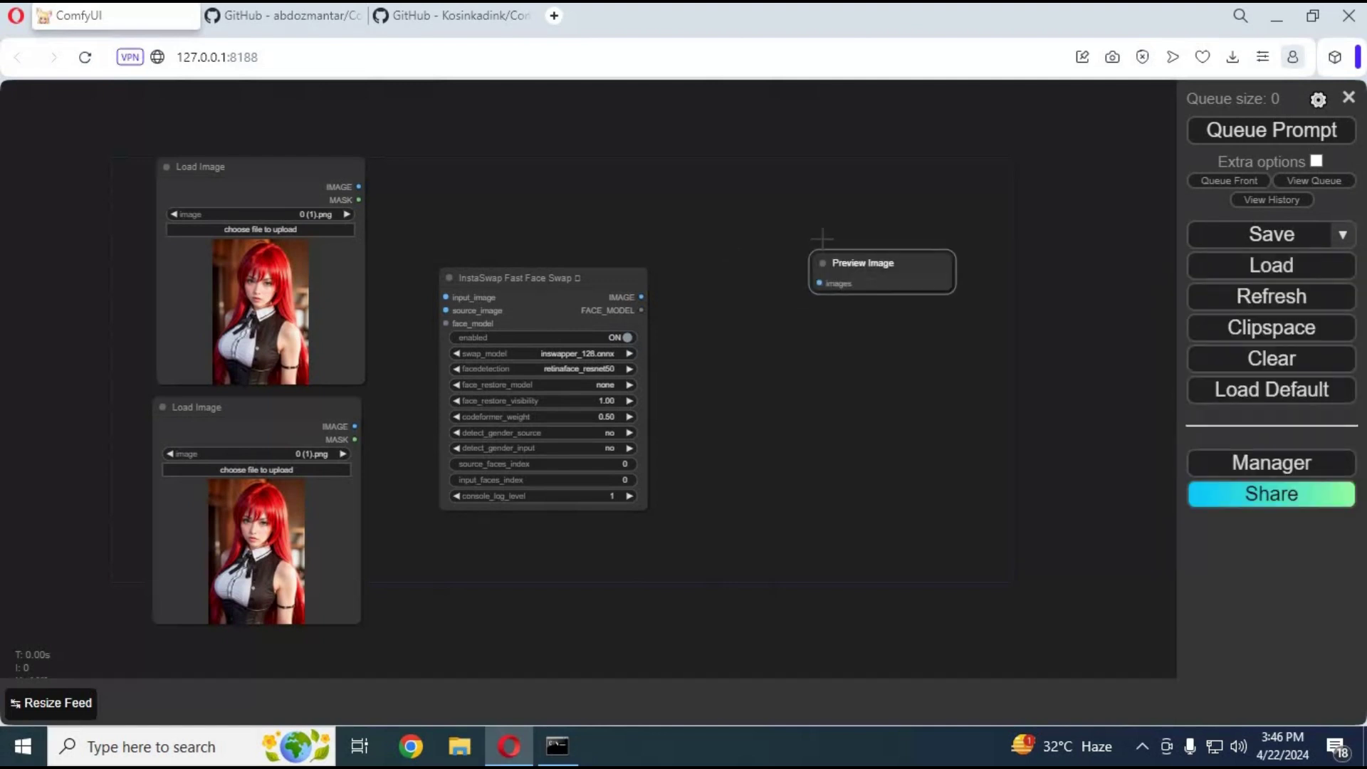
{"action": "left_click_drag", "start_coordinate": [833, 263], "coordinate": [782, 223]}
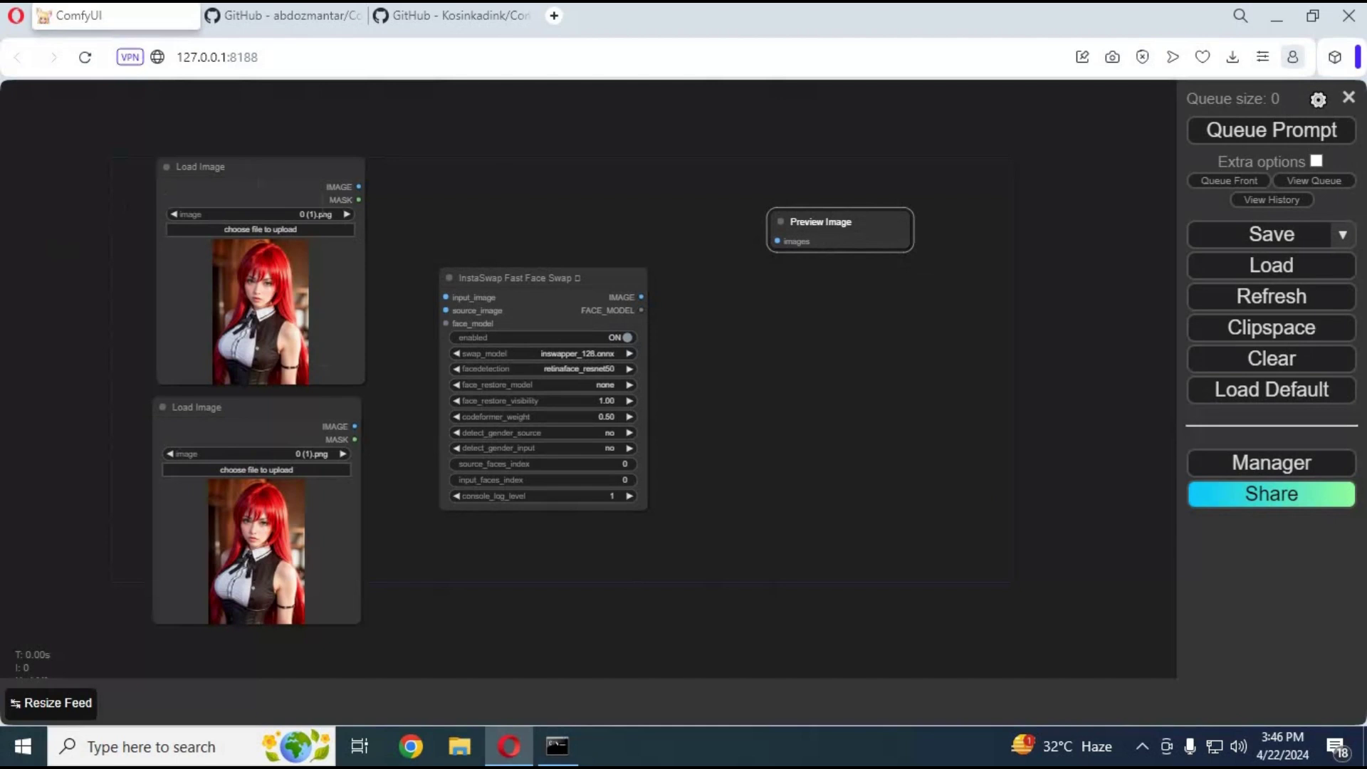
Wire the images to input_image and source_image, and the swap output to Preview Image.
{"action": "left_click_drag", "start_coordinate": [359, 187], "coordinate": [446, 297]}
{"action": "left_click_drag", "start_coordinate": [354, 426], "coordinate": [446, 310]}
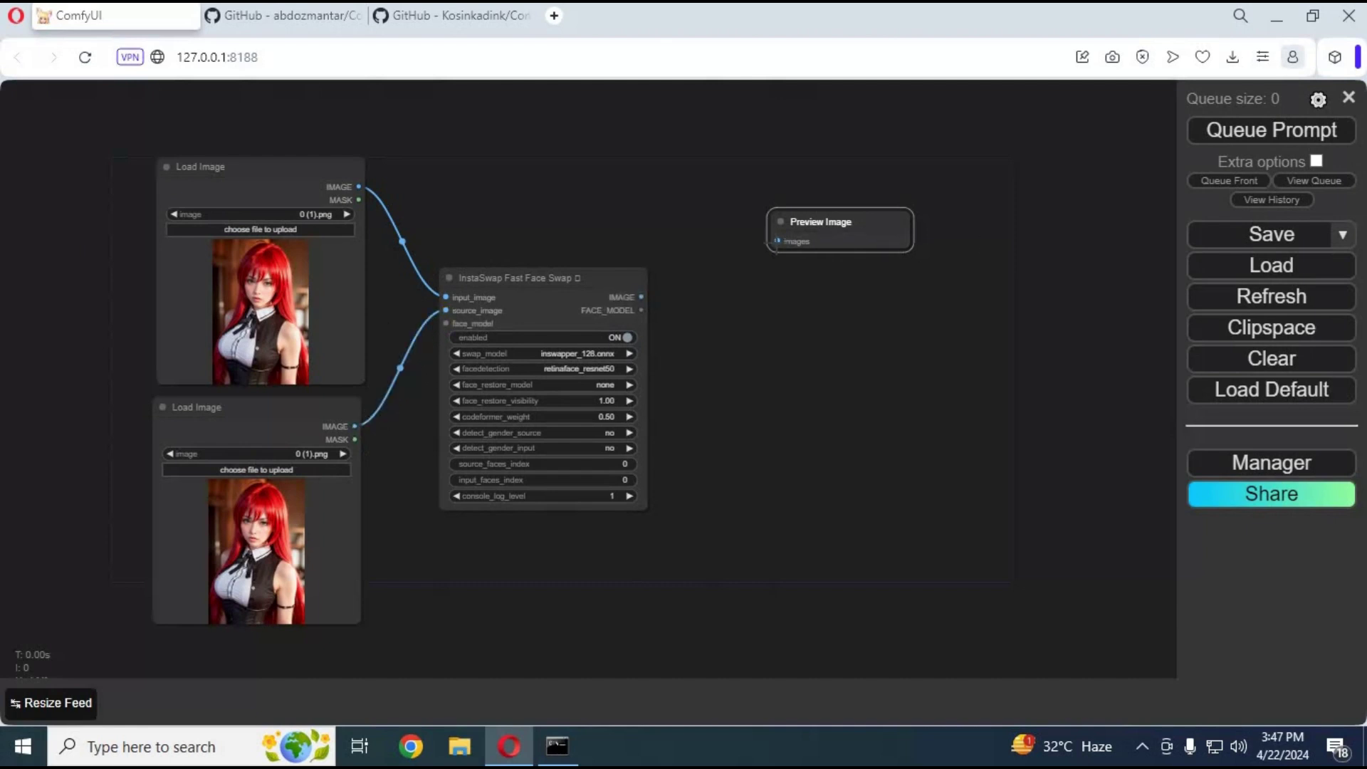
{"action": "left_click_drag", "start_coordinate": [776, 240], "coordinate": [640, 296]}
{"action": "left_click", "coordinate": [587, 370]}
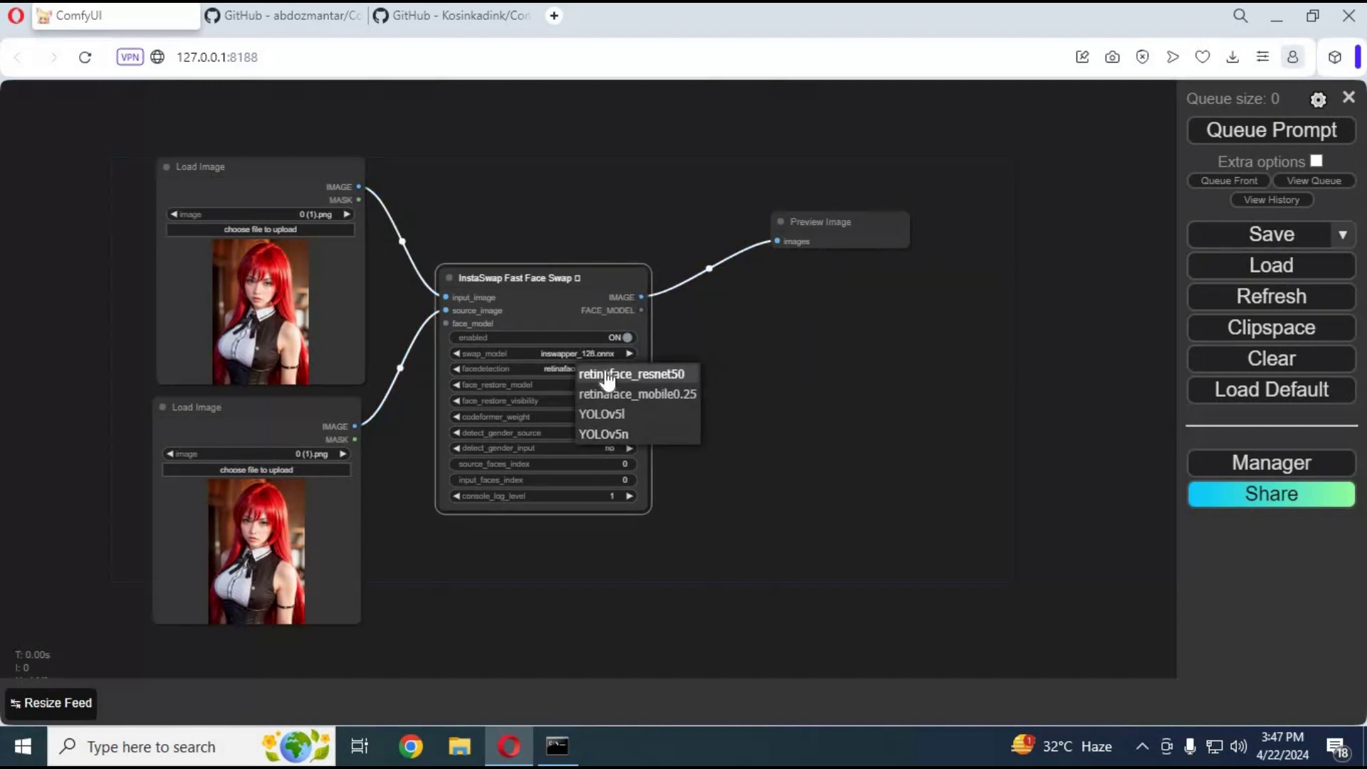
{"action": "left_click", "coordinate": [811, 367]}
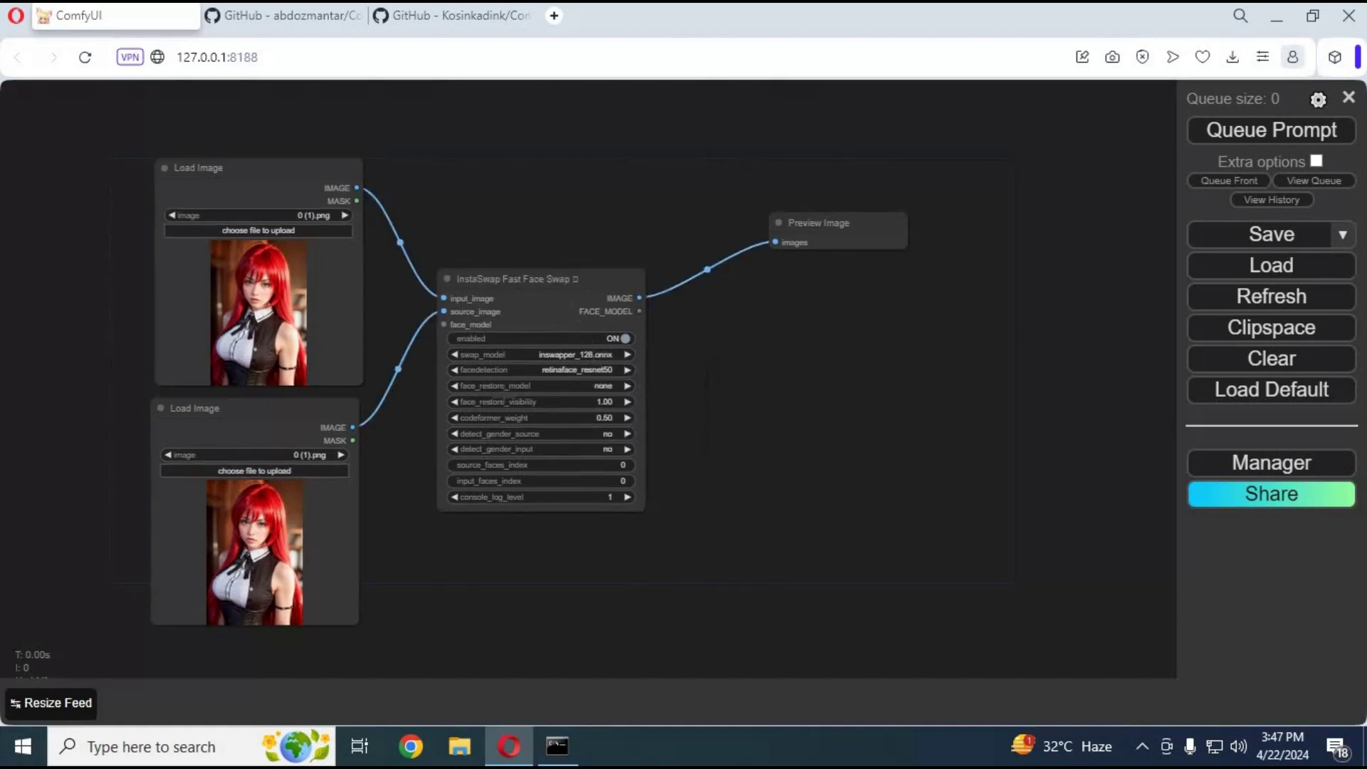
{"action": "left_click", "coordinate": [552, 386]}
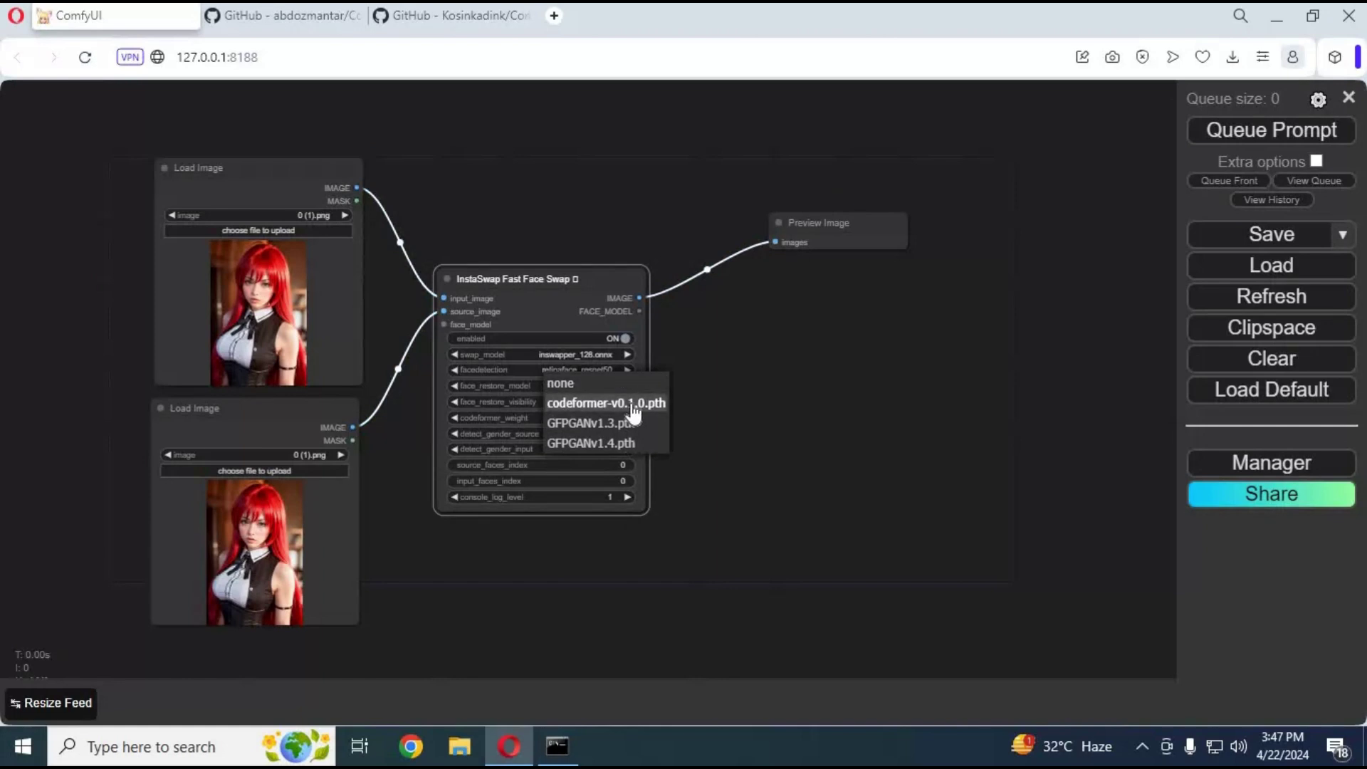
{"action": "left_click", "coordinate": [811, 366]}
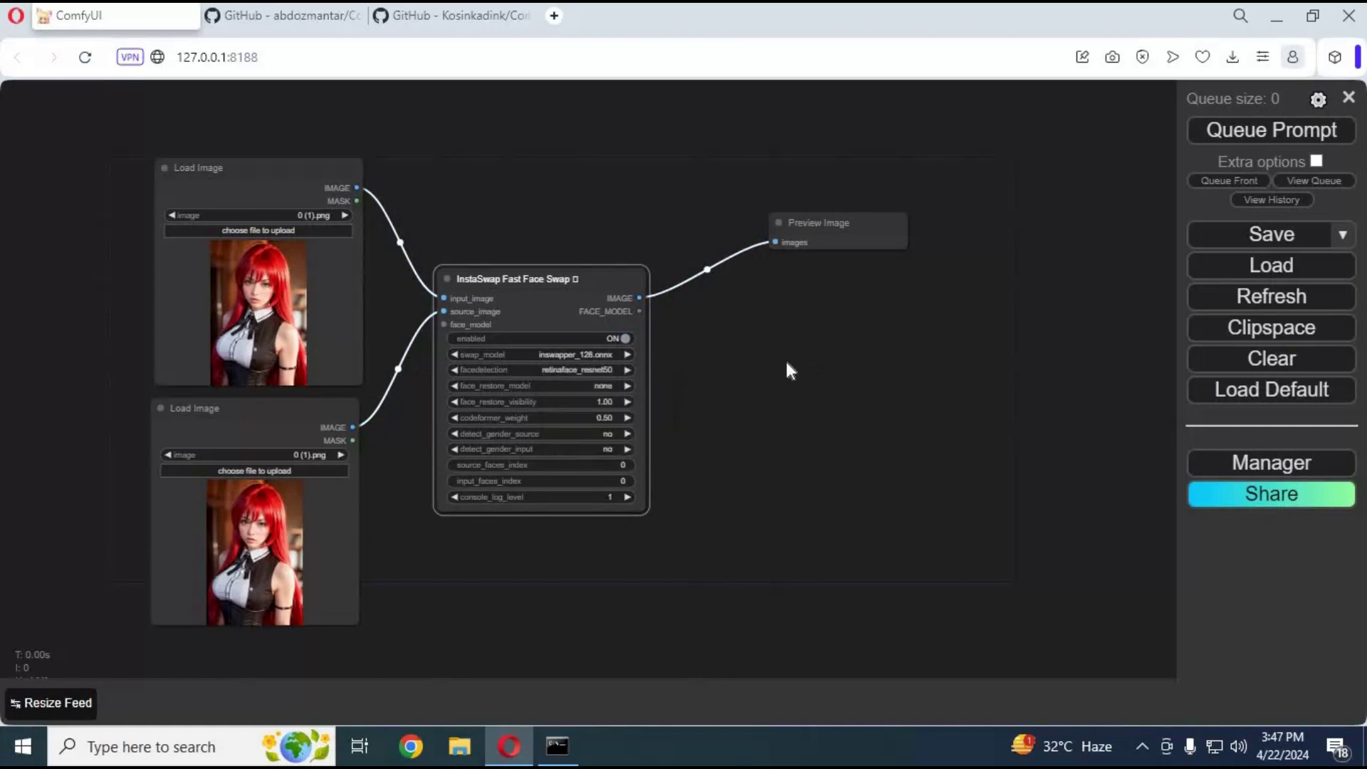
{"action": "left_click", "coordinate": [275, 474]}
Load 03.jpg from drive D as the source face image.
{"action": "left_click", "coordinate": [305, 24]}
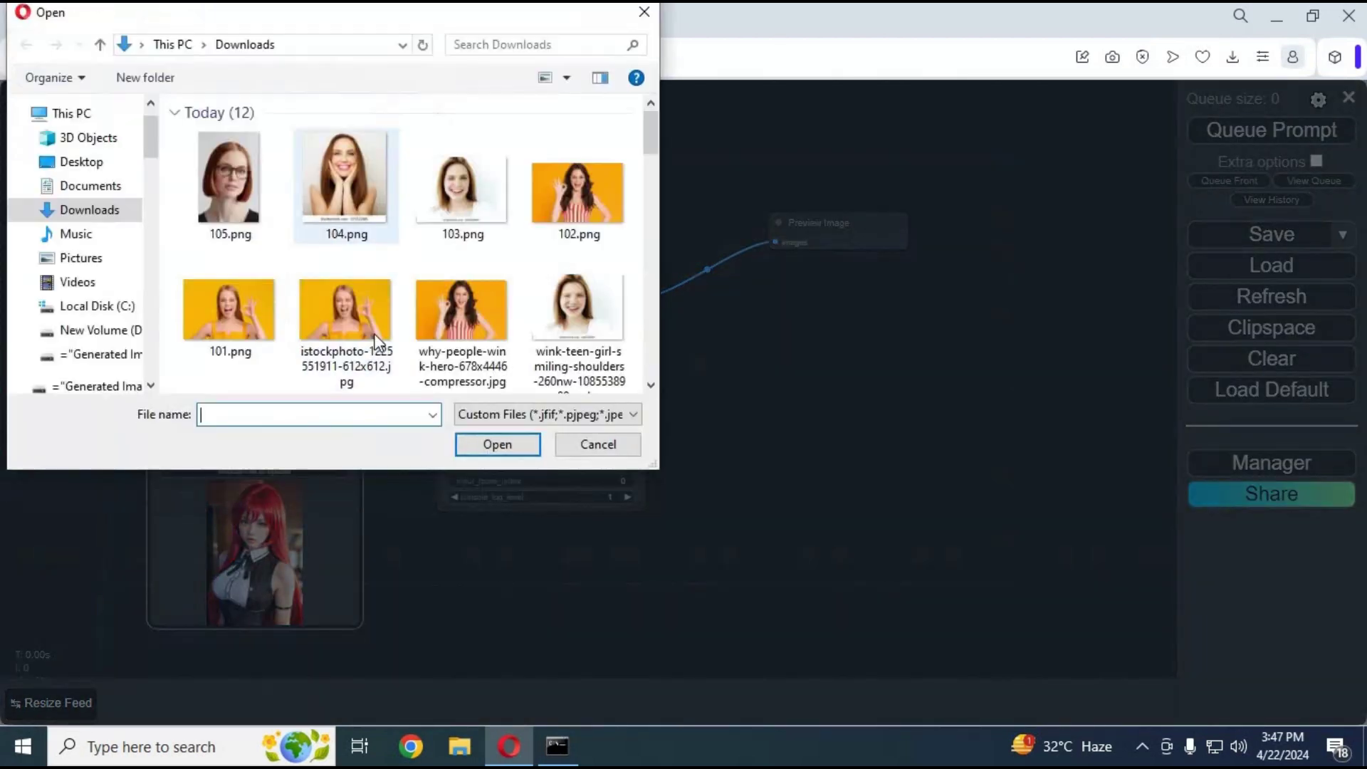
{"action": "left_click", "coordinate": [94, 330]}
{"action": "scroll", "coordinate": [376, 312], "scroll_direction": "down", "scroll_amount": 5}
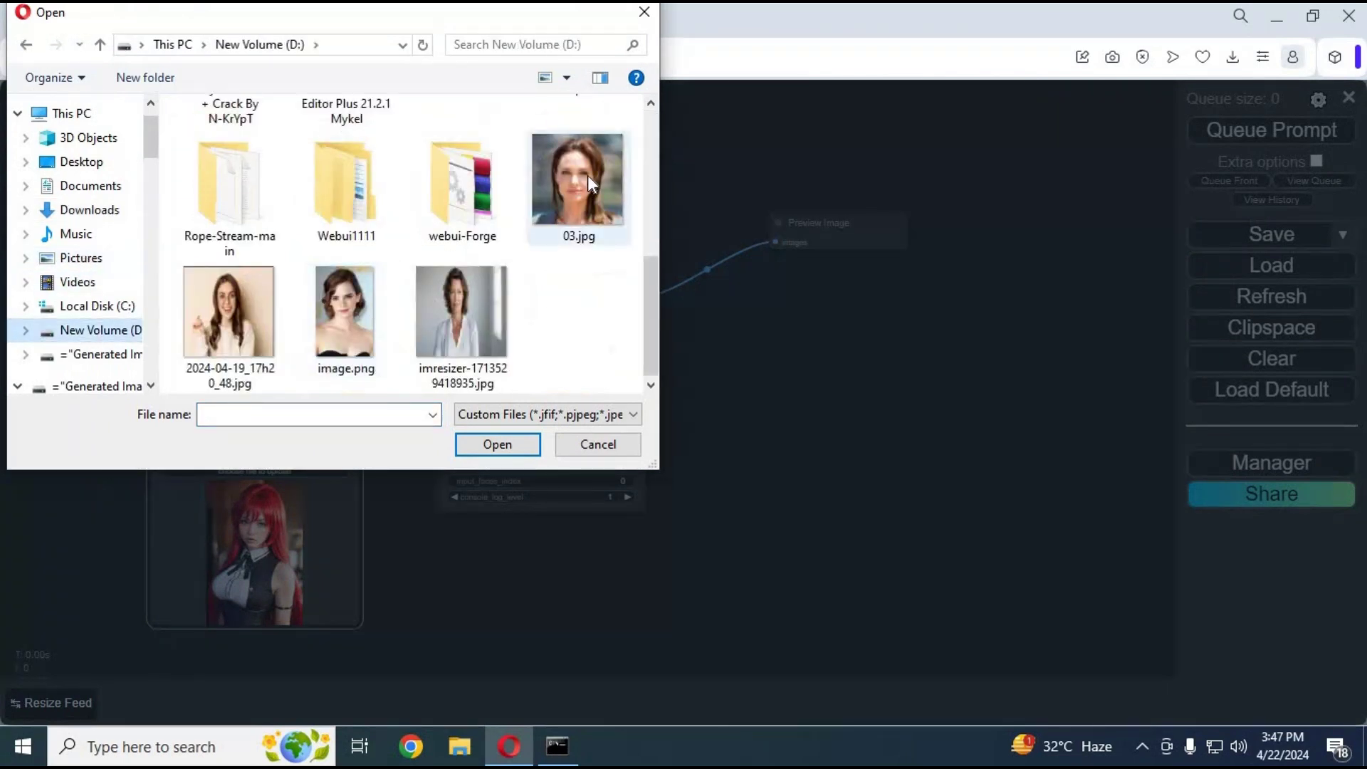
{"action": "double_click", "coordinate": [587, 175]}
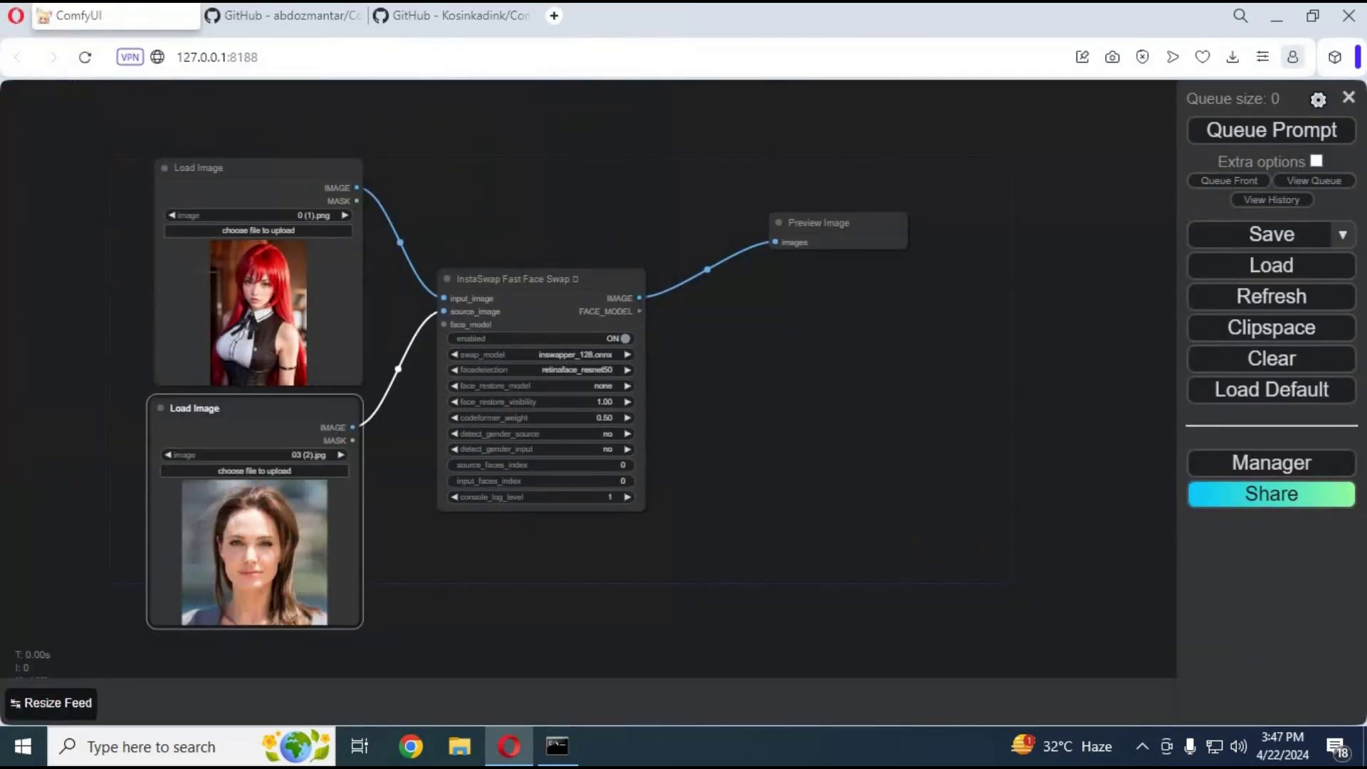
Load the blue-eyed girl picture from Downloads into the top image and queue the workflow.
{"action": "left_click", "coordinate": [239, 223]}
{"action": "left_click", "coordinate": [310, 36]}
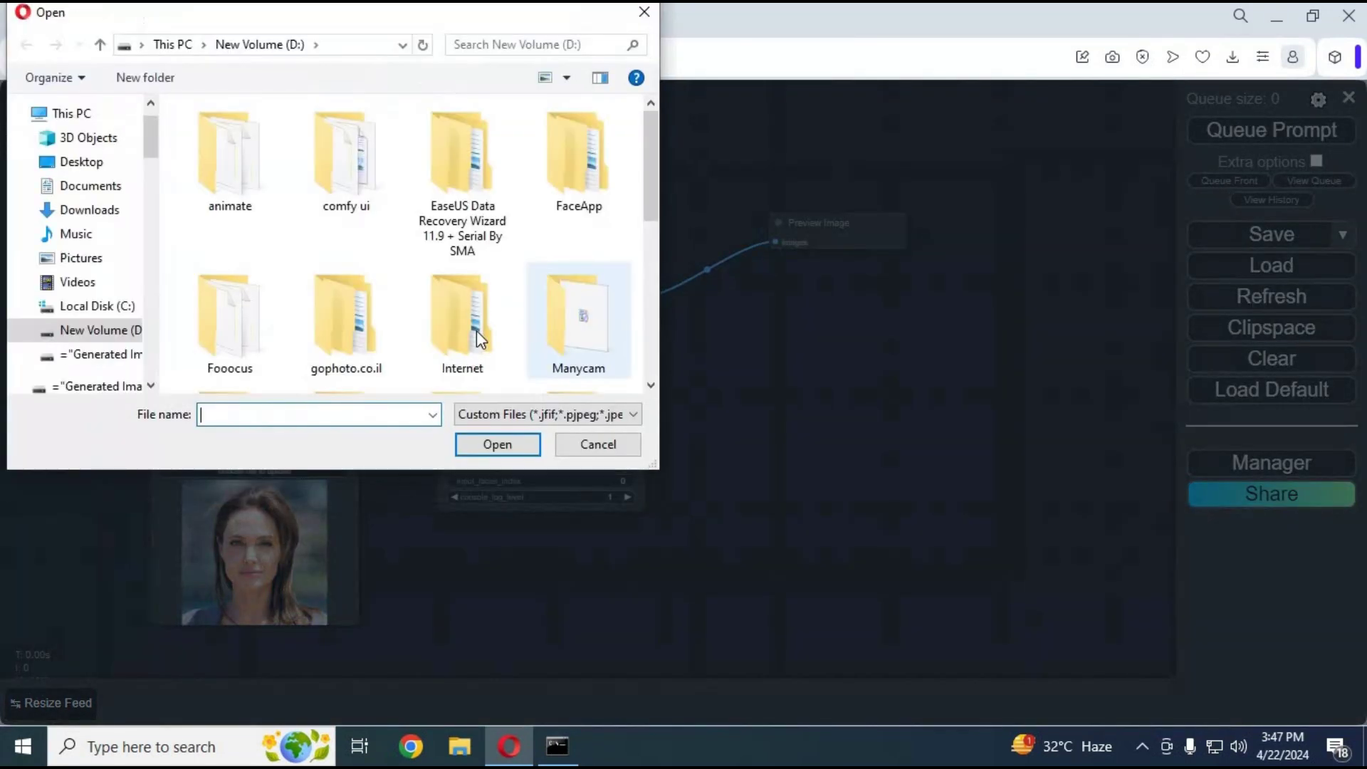
{"action": "scroll", "coordinate": [478, 337], "scroll_direction": "down", "scroll_amount": 5}
{"action": "left_click", "coordinate": [90, 211]}
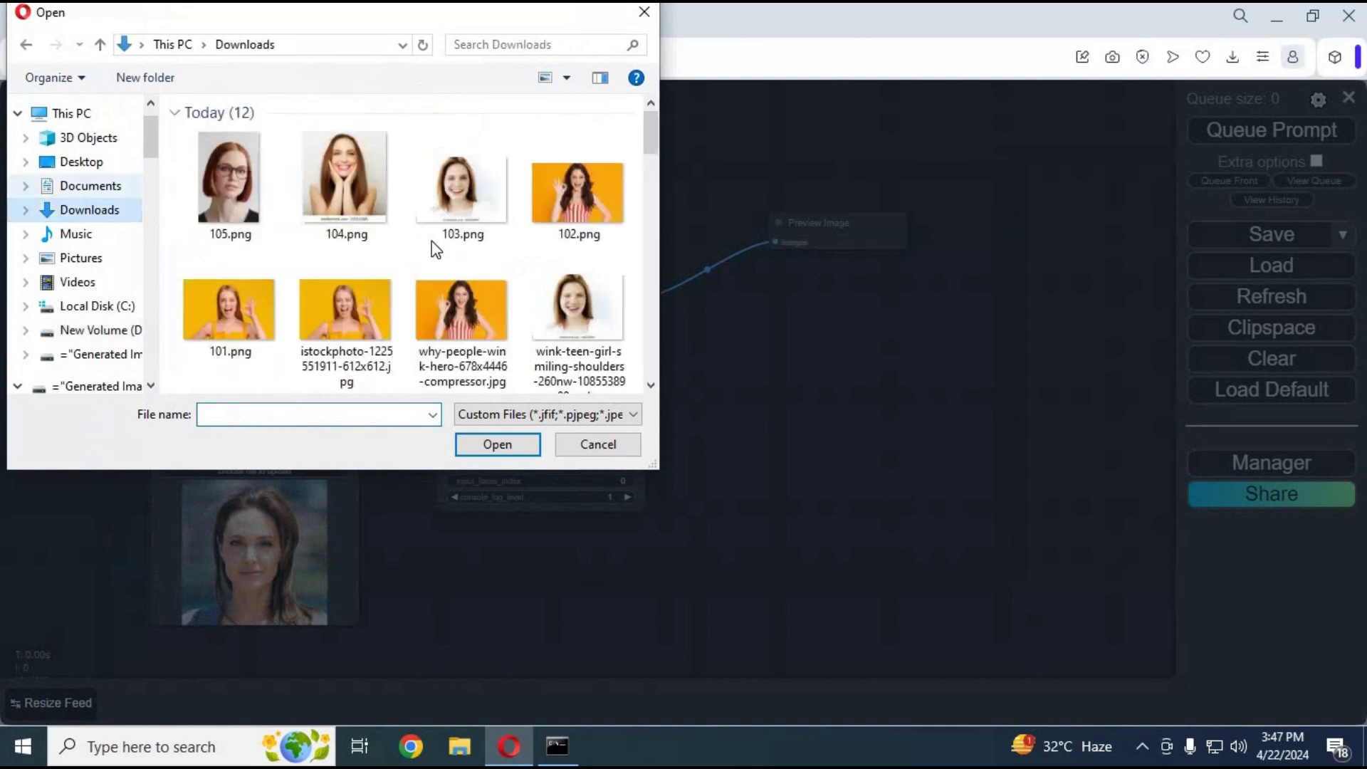
{"action": "scroll", "coordinate": [418, 259], "scroll_direction": "down", "scroll_amount": 2}
{"action": "scroll", "coordinate": [417, 282], "scroll_direction": "down", "scroll_amount": 1}
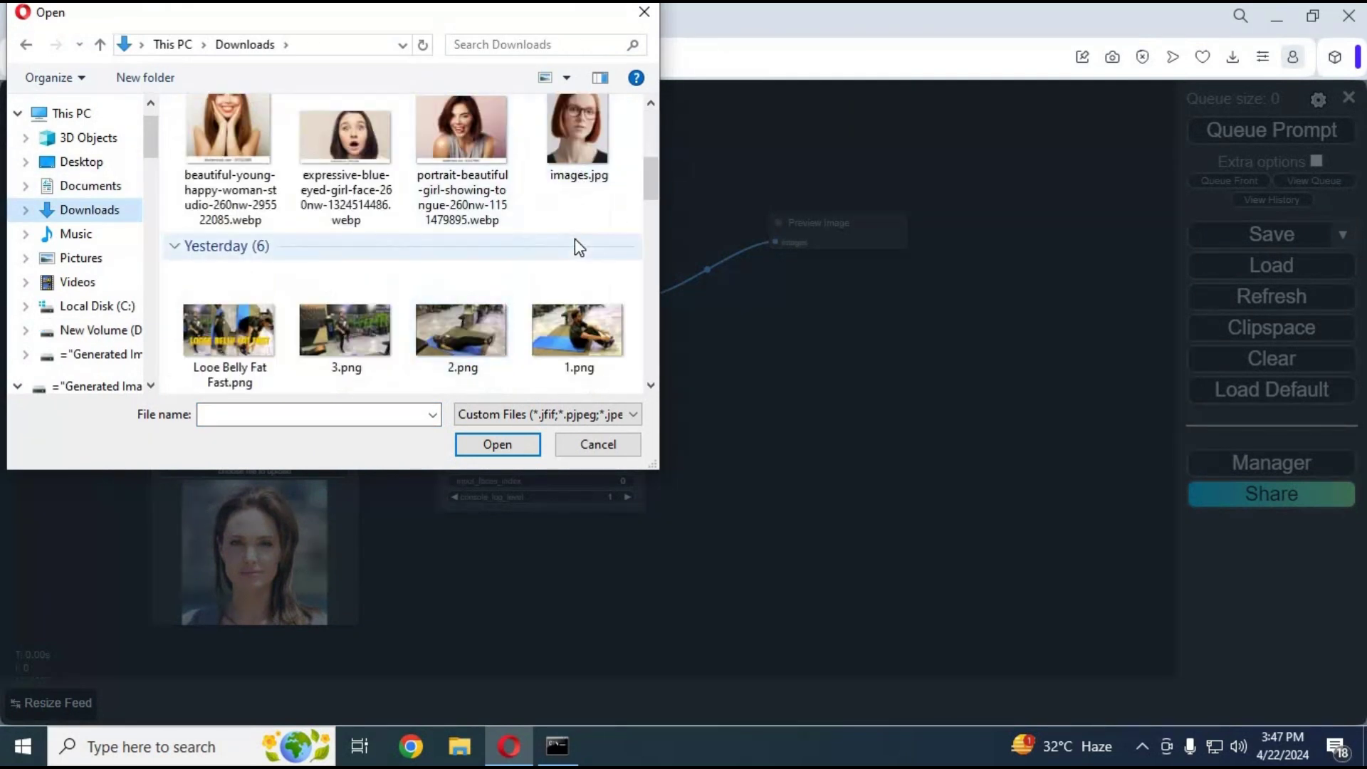
{"action": "double_click", "coordinate": [345, 137]}
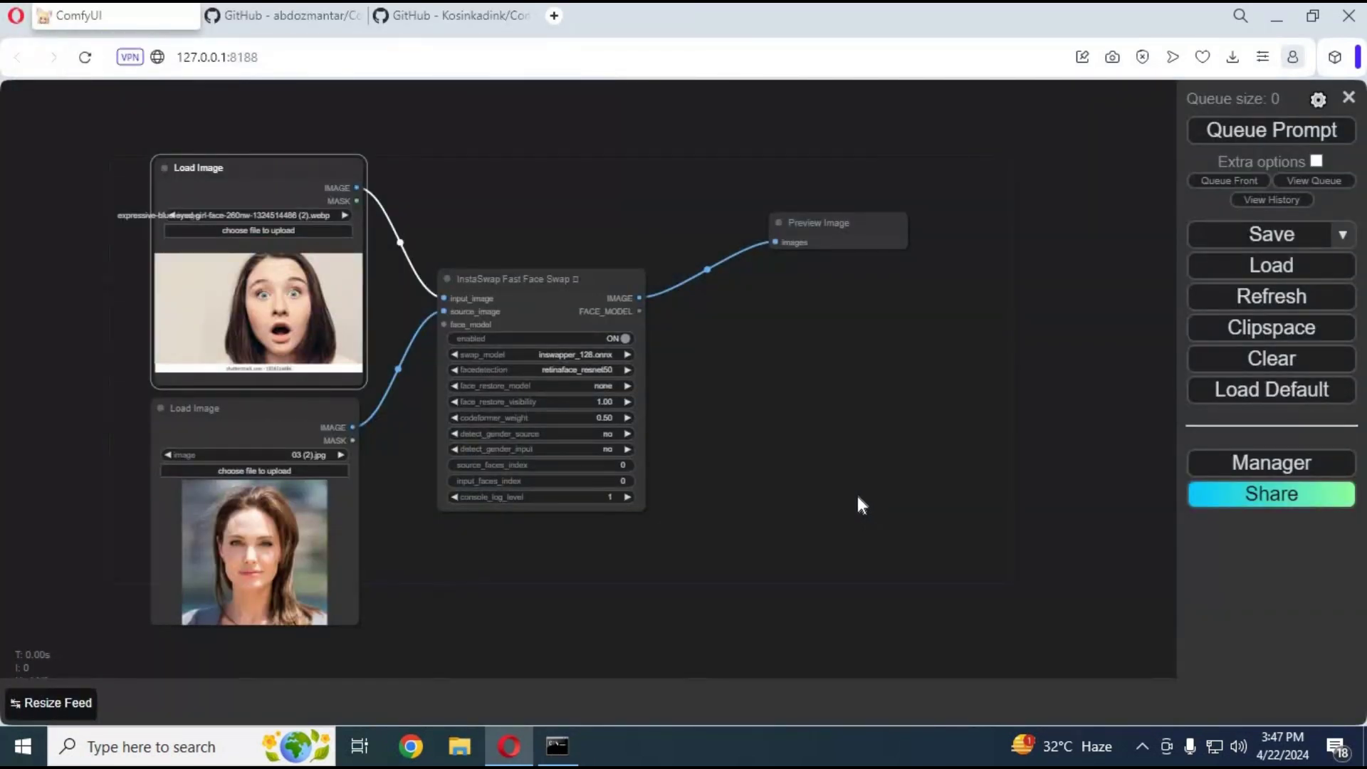
{"action": "left_click", "coordinate": [1236, 132]}
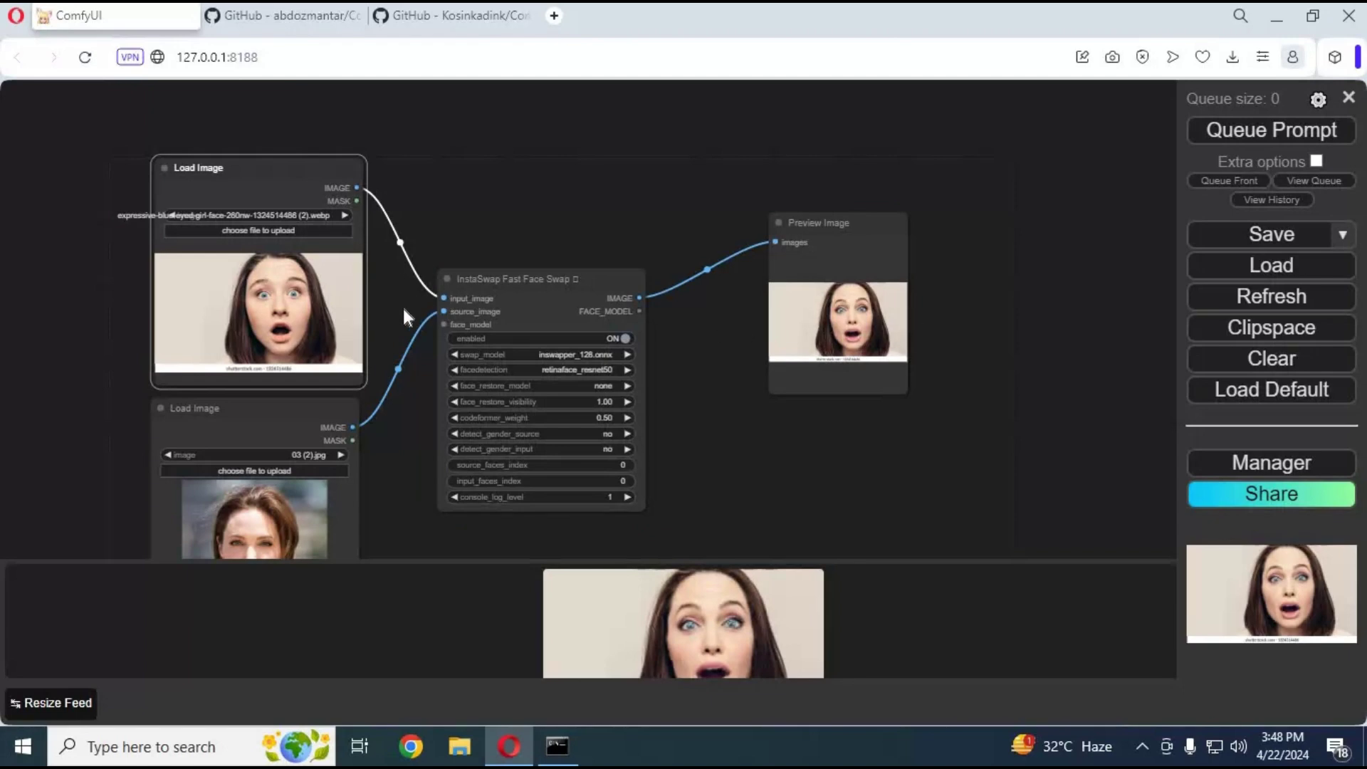
{"action": "left_click", "coordinate": [277, 230]}
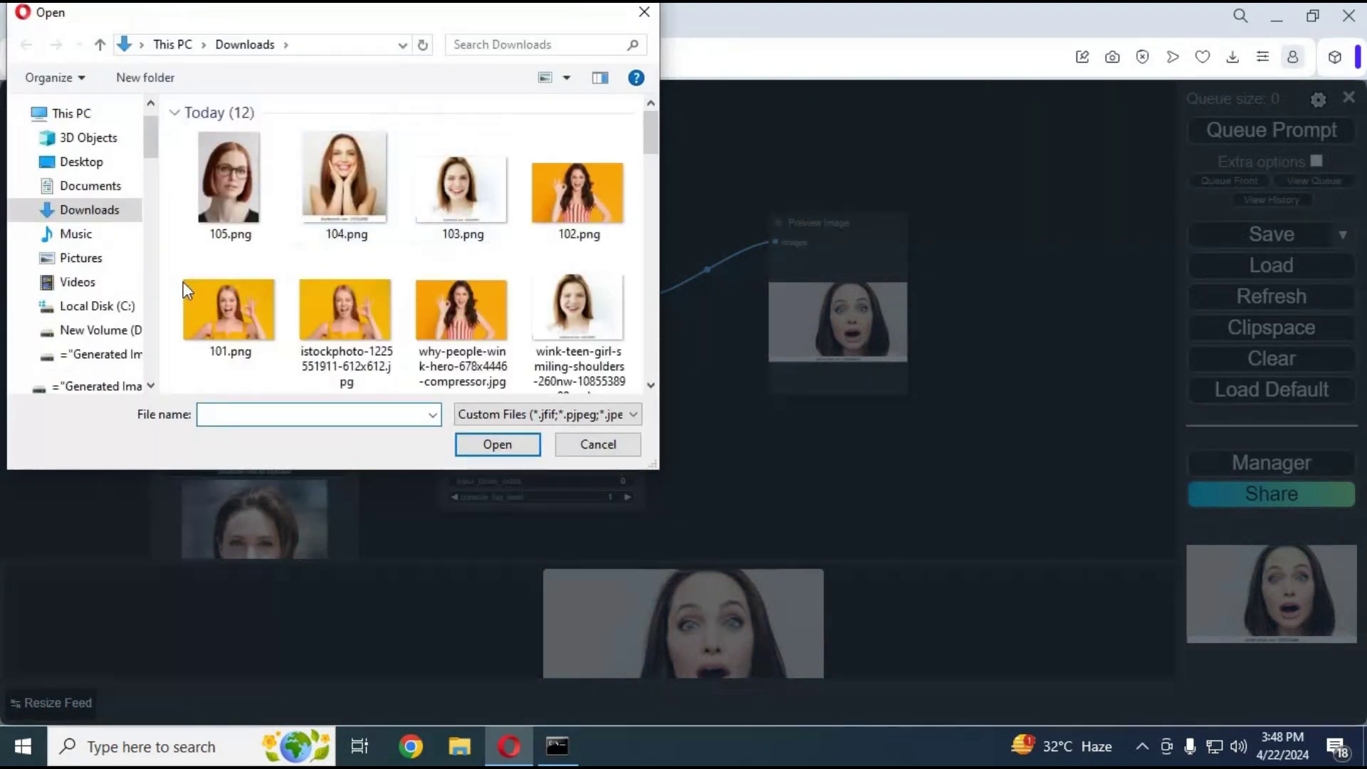
Load the two-girls photo from Pictures > Screenpresso into the top Load Image node.
{"action": "left_click", "coordinate": [90, 258]}
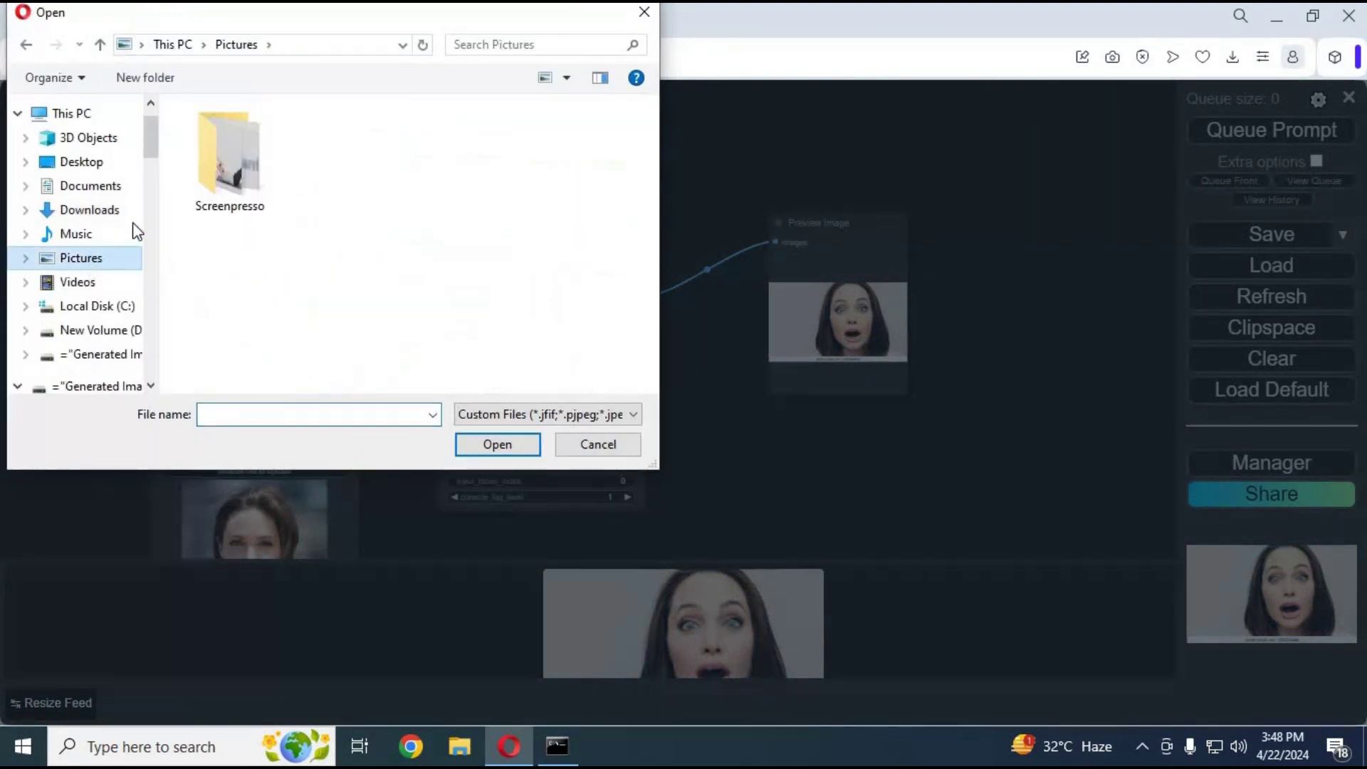
{"action": "double_click", "coordinate": [209, 166]}
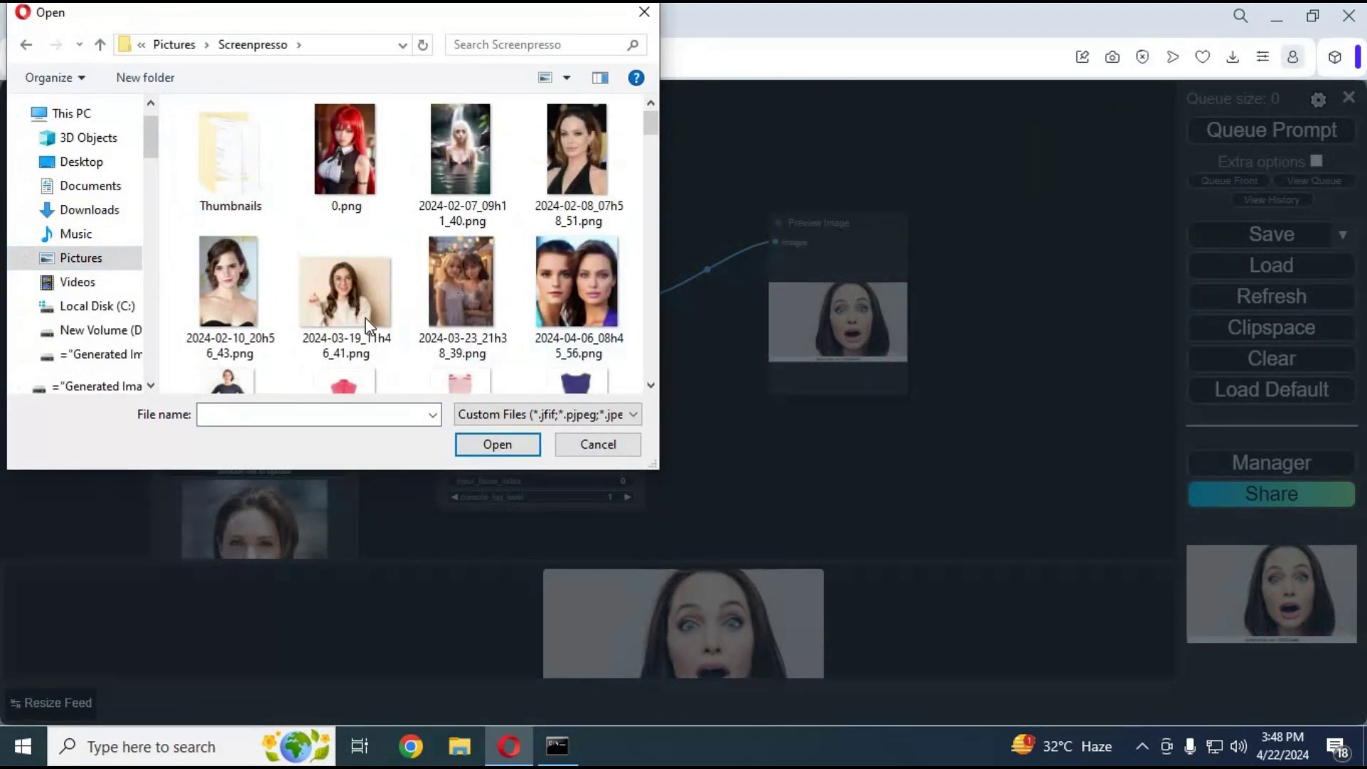
{"action": "scroll", "coordinate": [365, 318], "scroll_direction": "down", "scroll_amount": 3}
{"action": "double_click", "coordinate": [239, 331]}
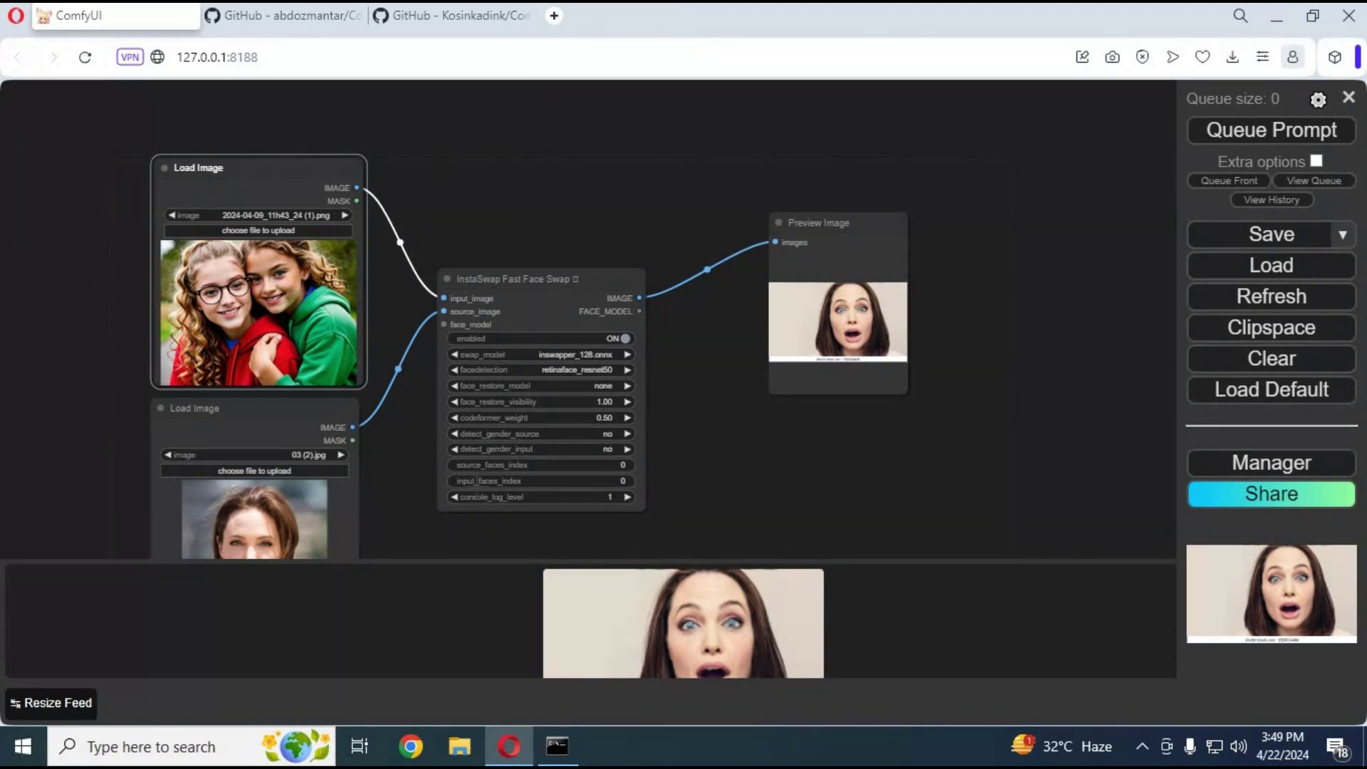
{"action": "left_click", "coordinate": [565, 481]}
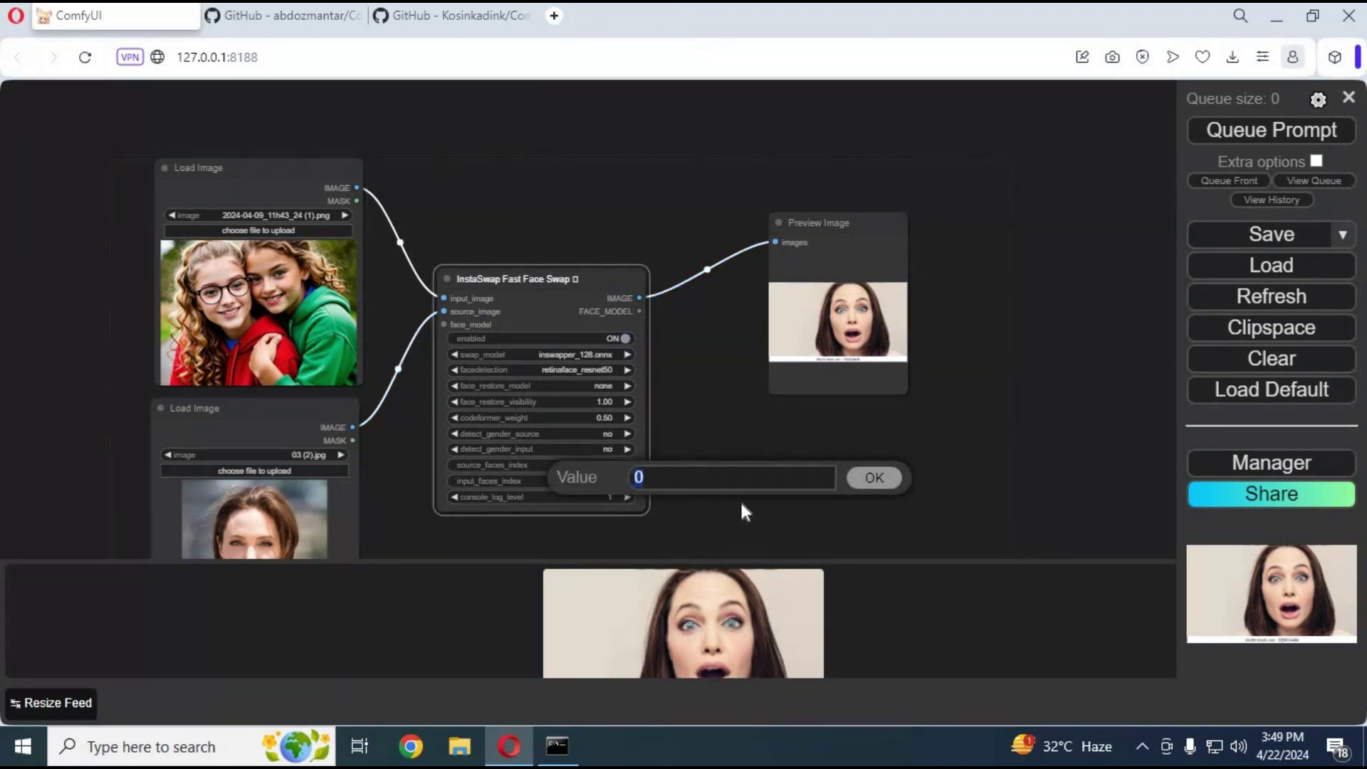
{"action": "type", "text": "1"}
Queue a run with input_faces_index 1, then set it to 0 and queue again.
{"action": "left_click", "coordinate": [866, 479]}
{"action": "left_click", "coordinate": [1263, 133]}
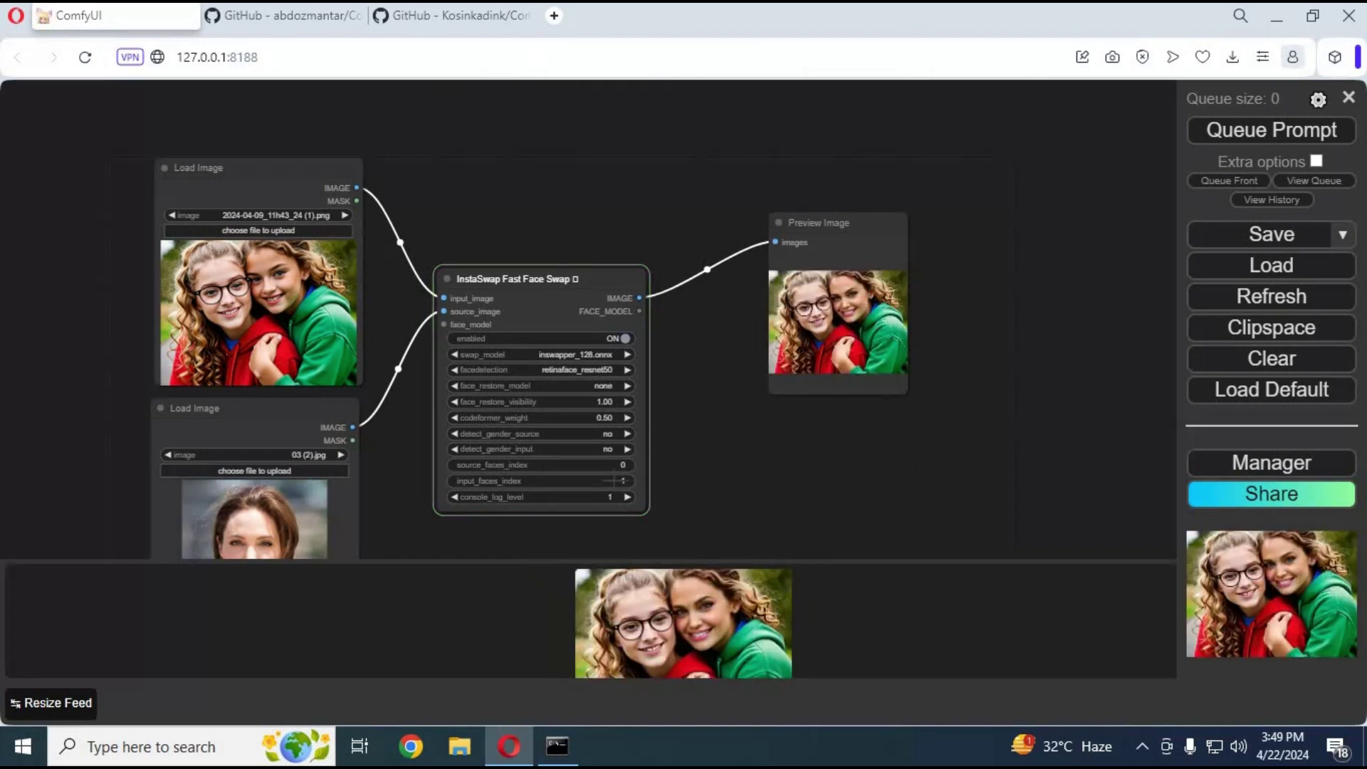
{"action": "left_click", "coordinate": [620, 481]}
{"action": "type", "text": "0"}
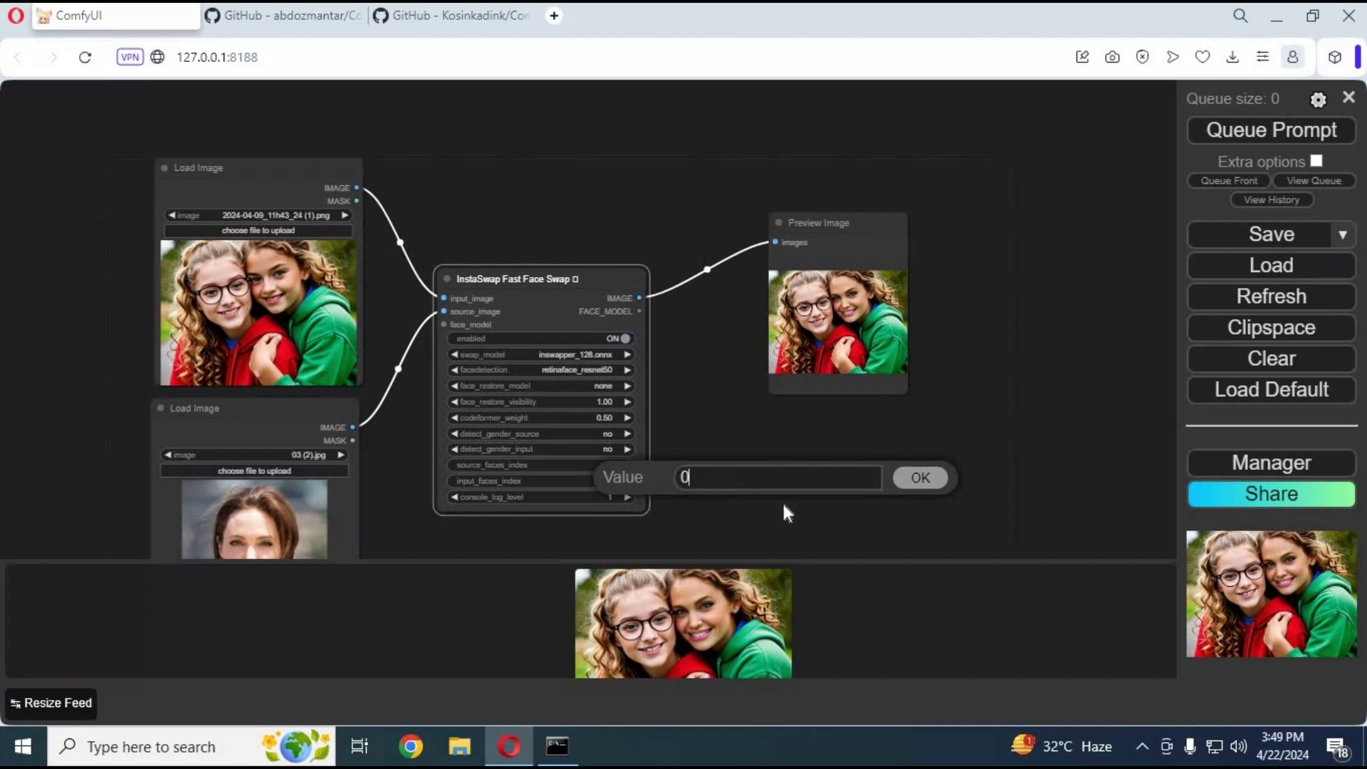
{"action": "left_click", "coordinate": [919, 477]}
{"action": "left_click", "coordinate": [1239, 133]}
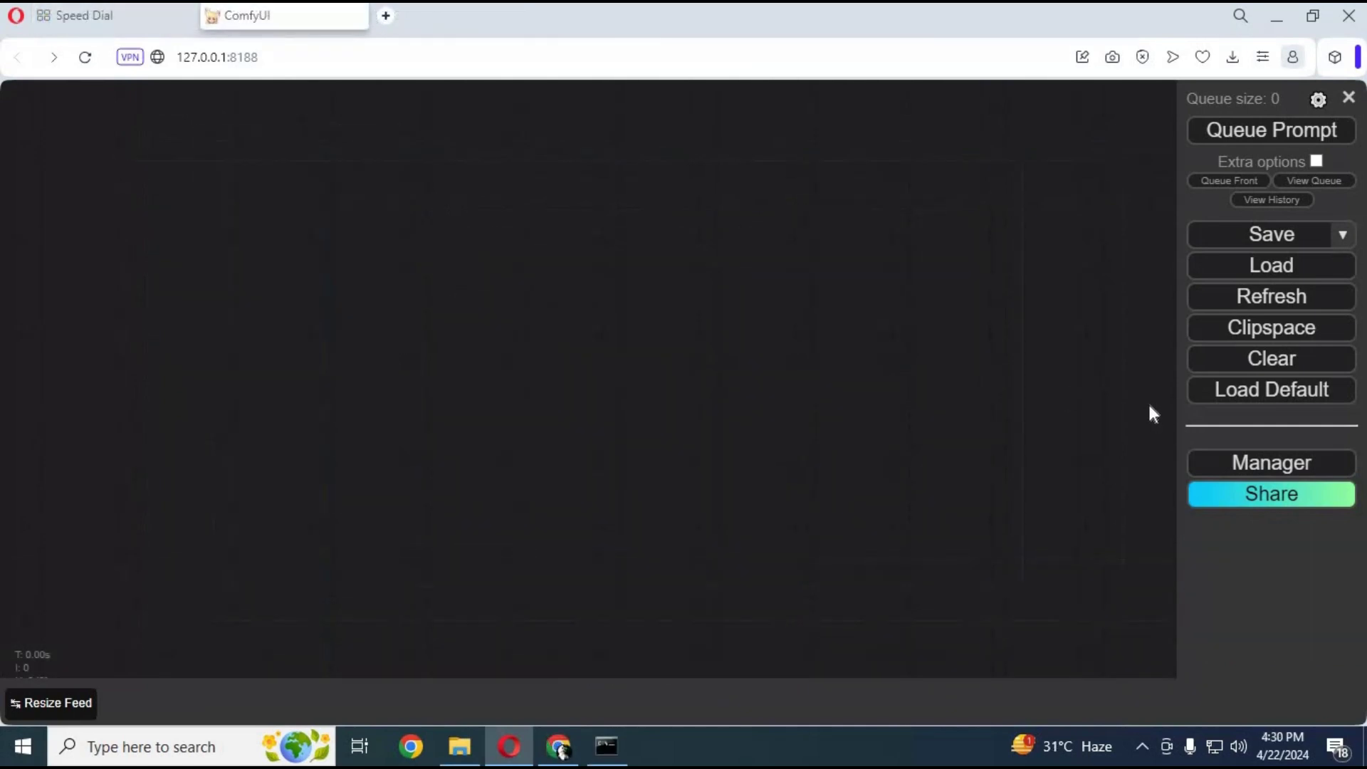
Add a Load Image node, then a LoadVideo [n-suite] node positioned beside it.
{"action": "double_click", "coordinate": [194, 209]}
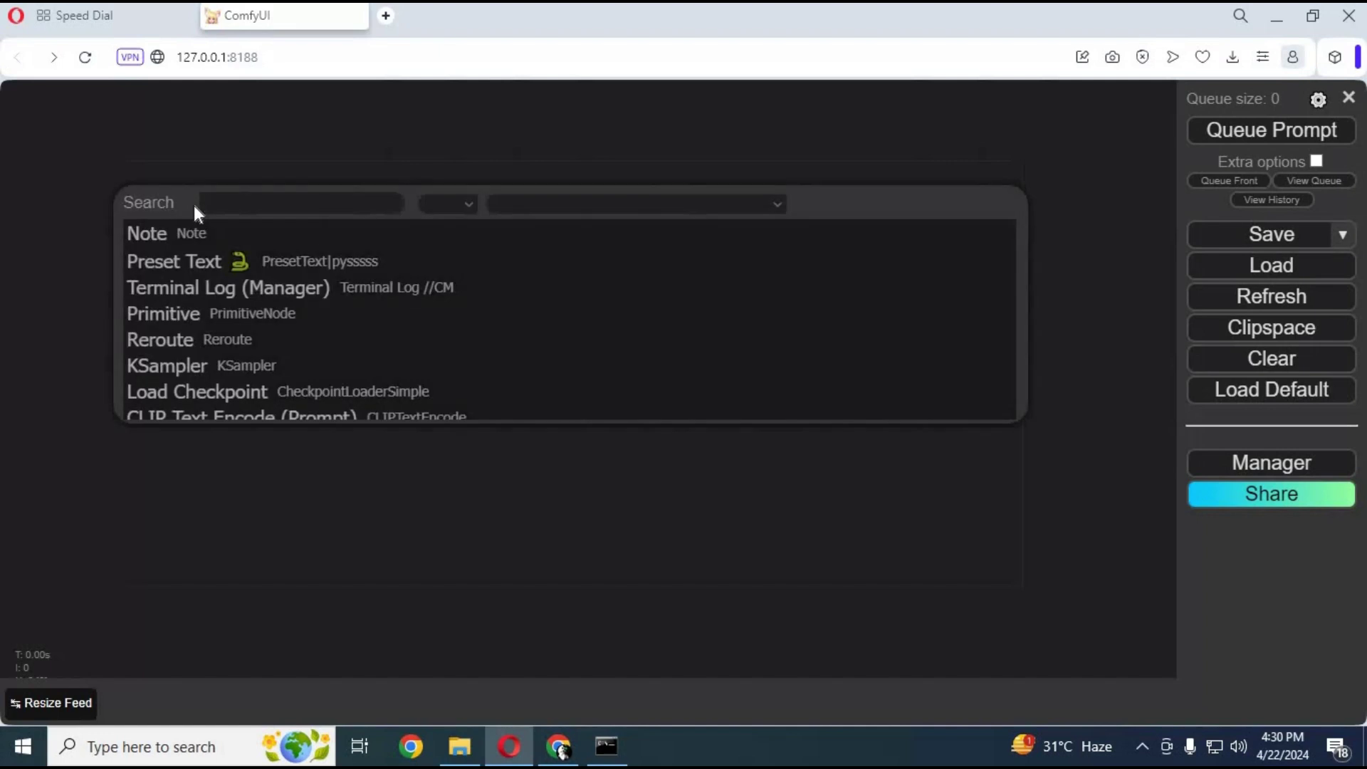
{"action": "type", "text": "load"}
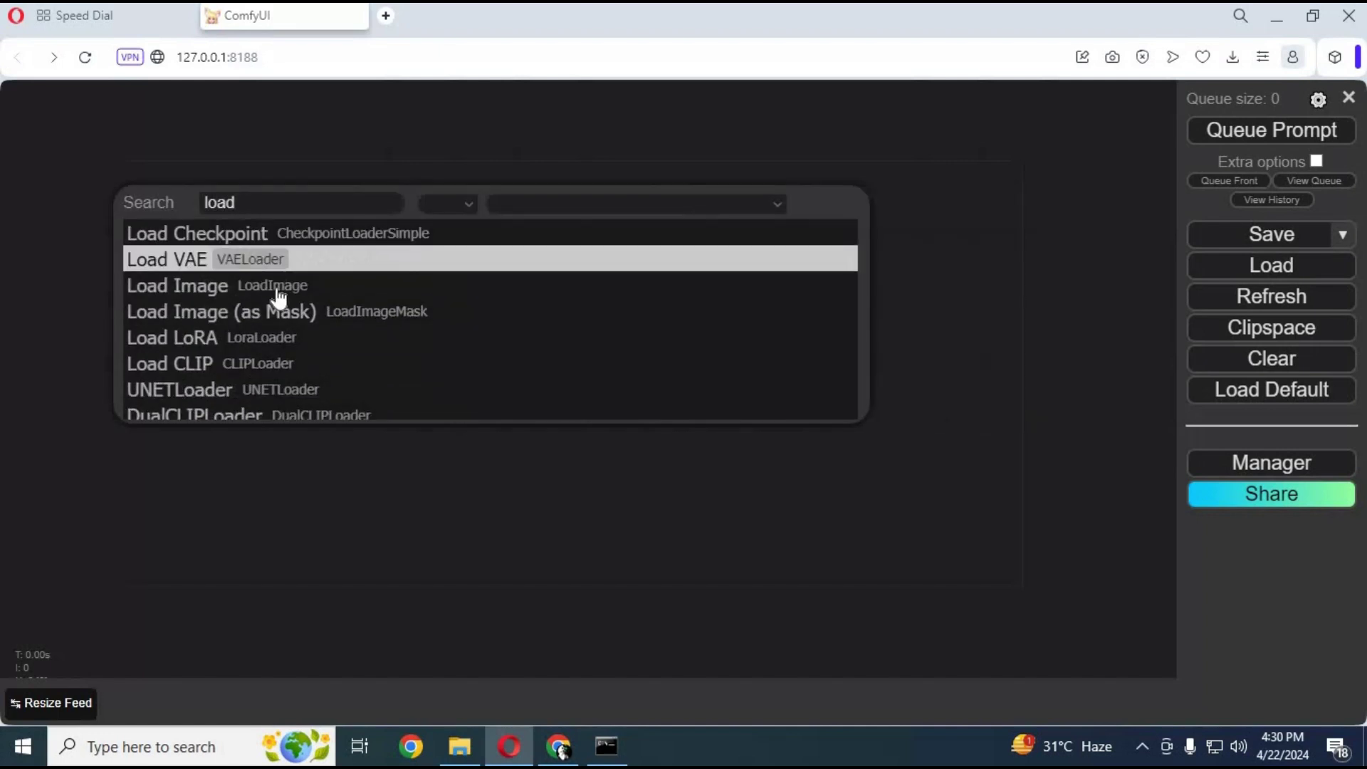
{"action": "left_click", "coordinate": [276, 297]}
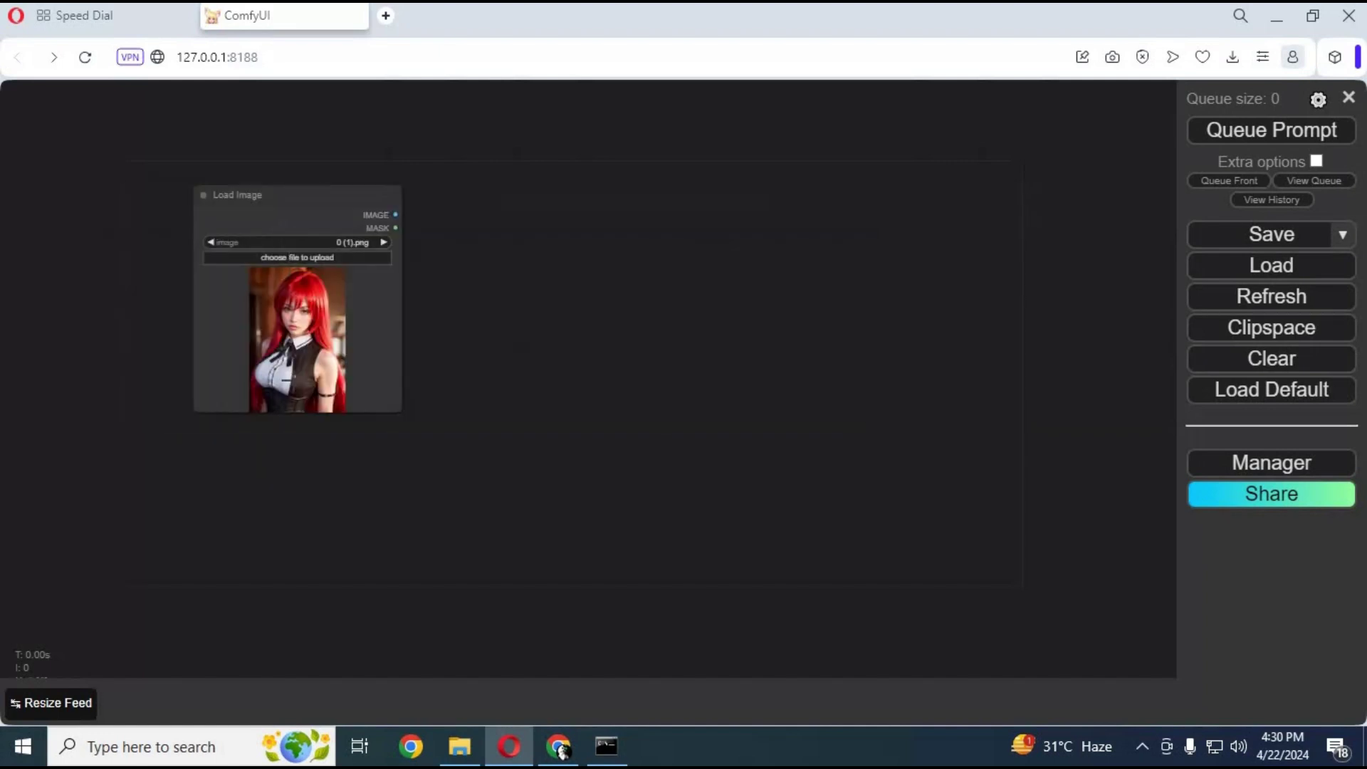
{"action": "double_click", "coordinate": [478, 401]}
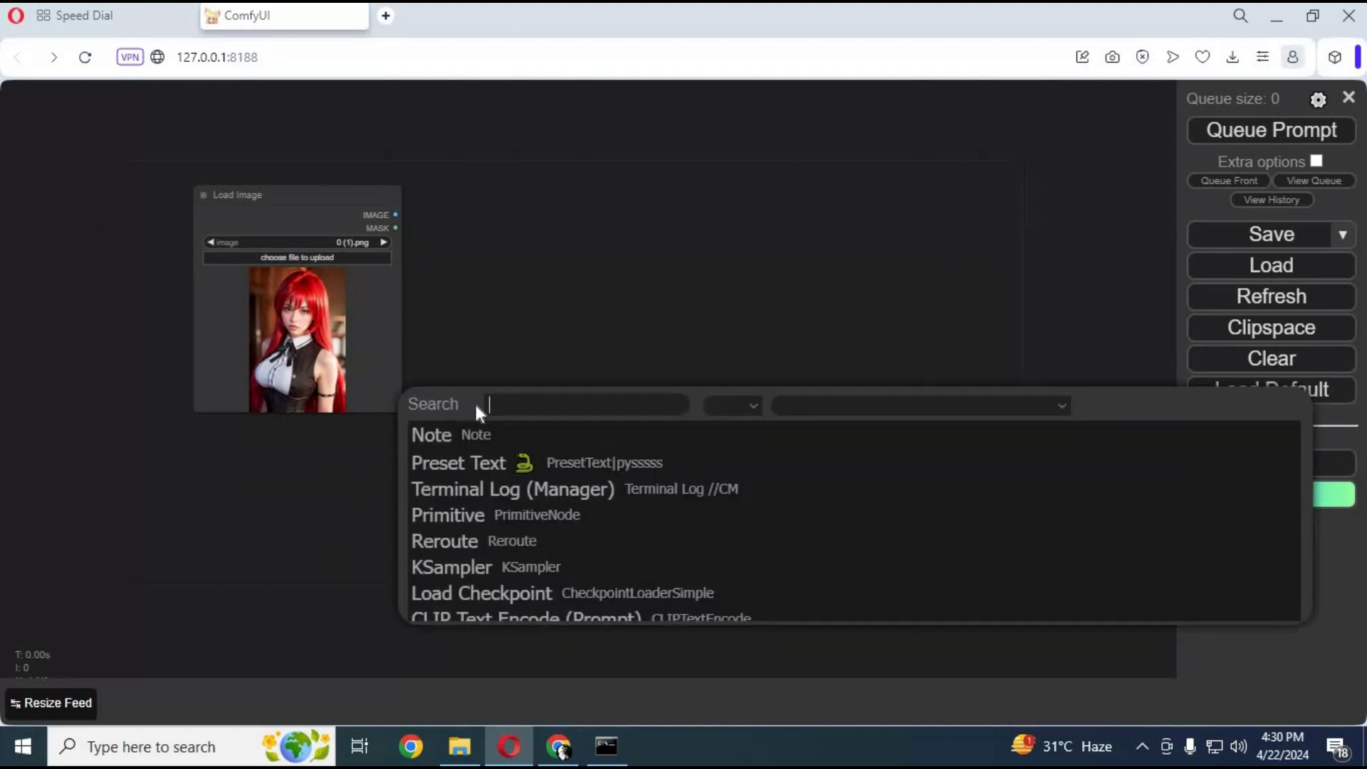
{"action": "type", "text": "uplo"}
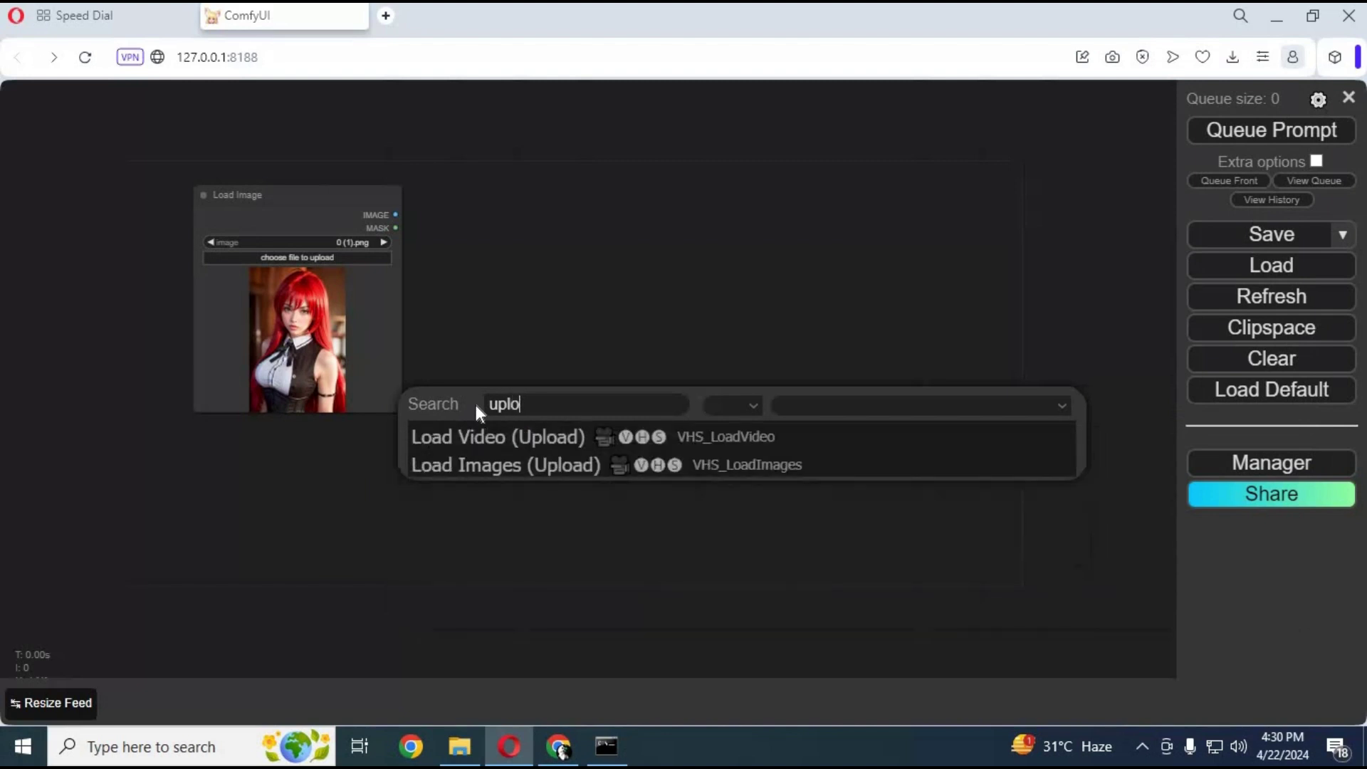
{"action": "type", "text": "ad"}
{"action": "key", "text": "BackSpace"}
{"action": "key", "text": "BackSpace"}
{"action": "key", "text": "BackSpace"}
{"action": "key", "text": "BackSpace"}
{"action": "key", "text": "BackSpace"}
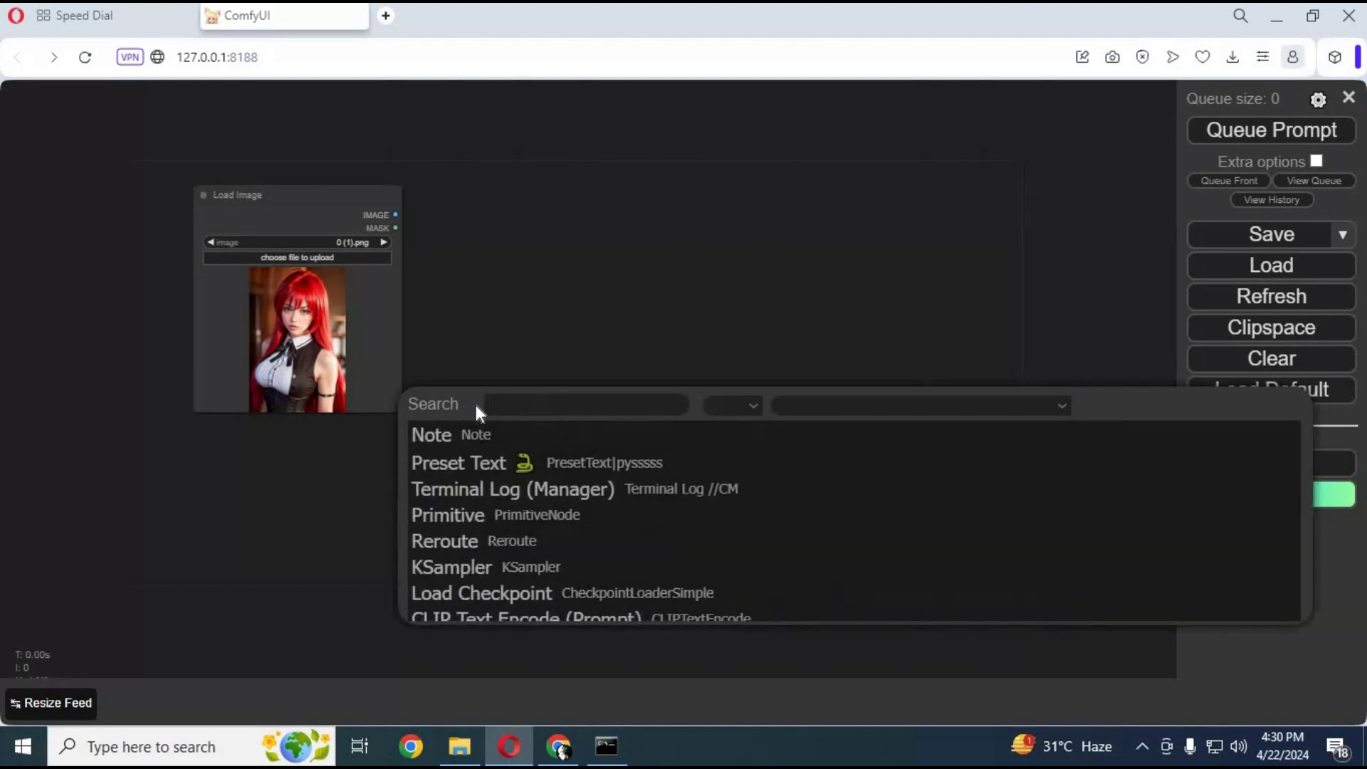
{"action": "type", "text": "video"}
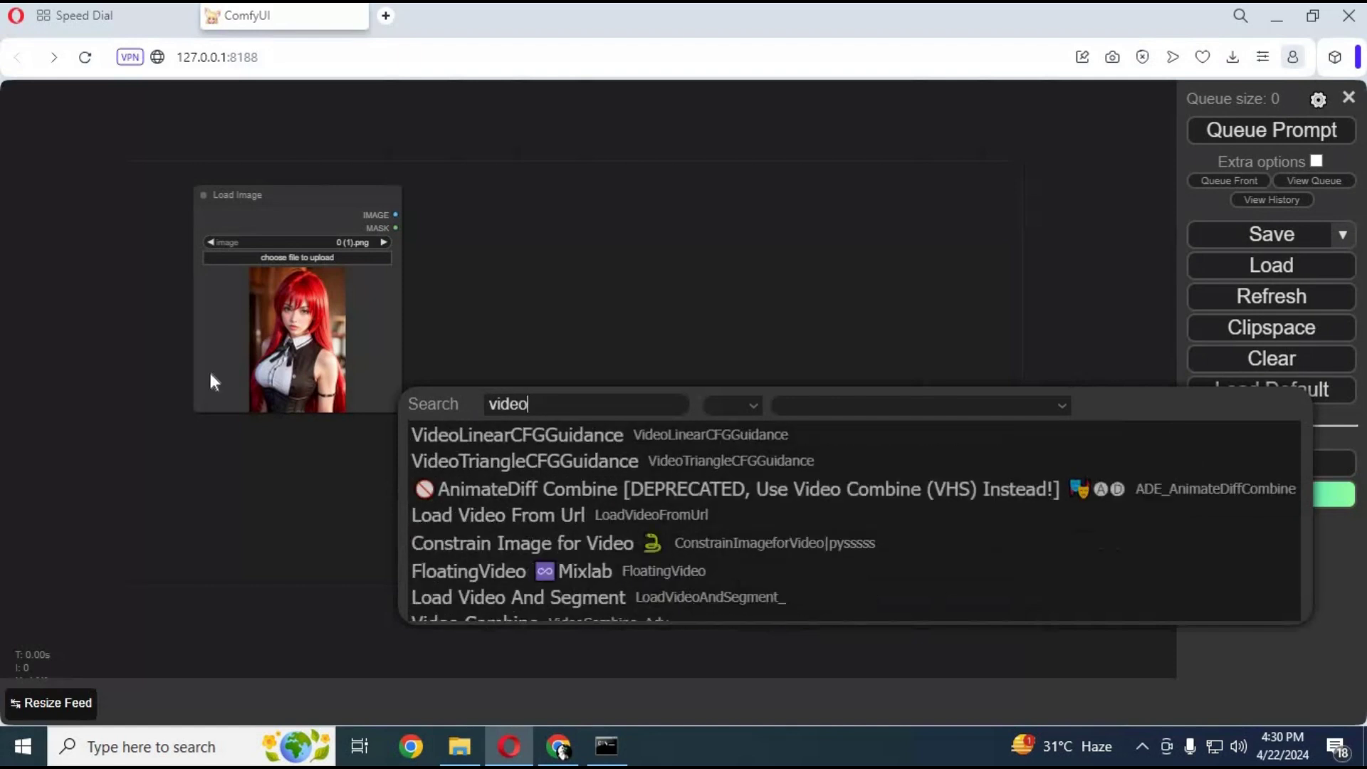
{"action": "scroll", "coordinate": [695, 491], "scroll_direction": "down", "scroll_amount": 1}
{"action": "scroll", "coordinate": [711, 499], "scroll_direction": "down", "scroll_amount": 1}
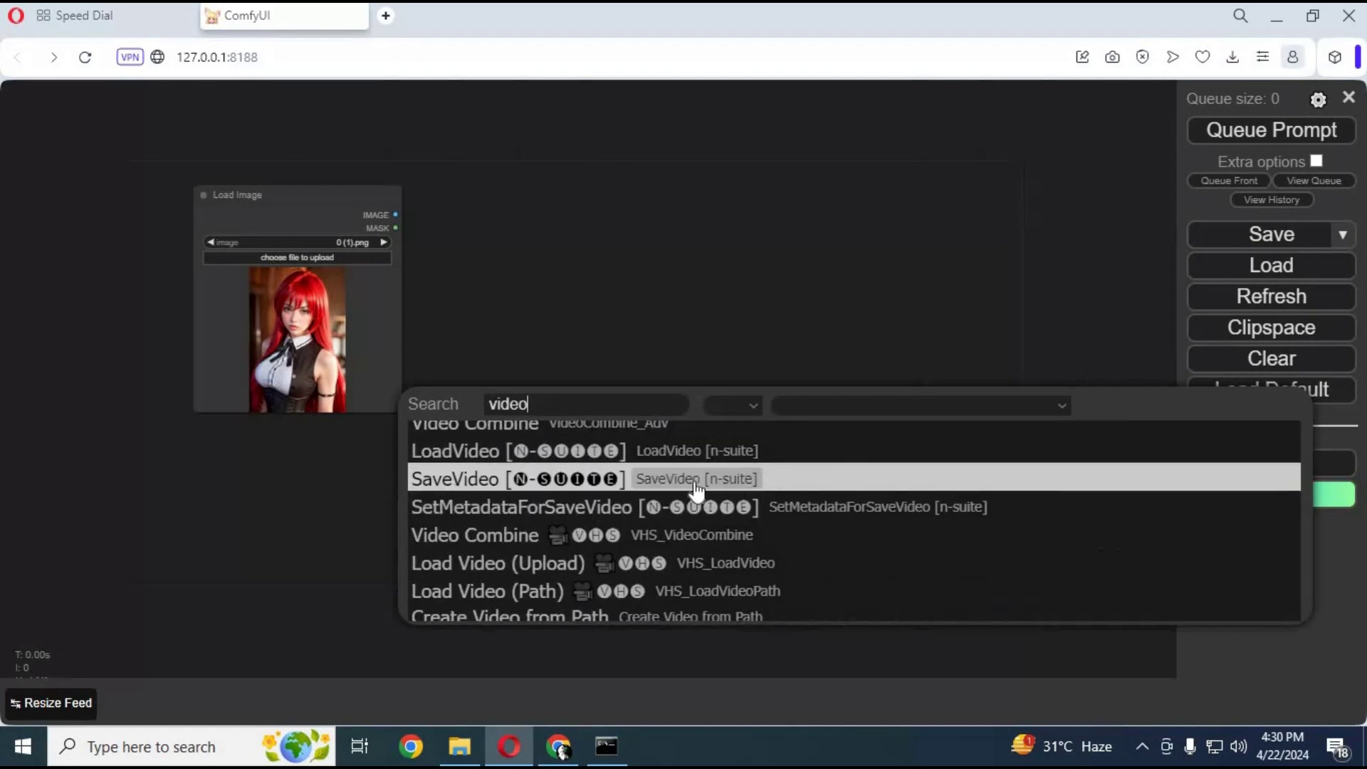
{"action": "left_click", "coordinate": [580, 449]}
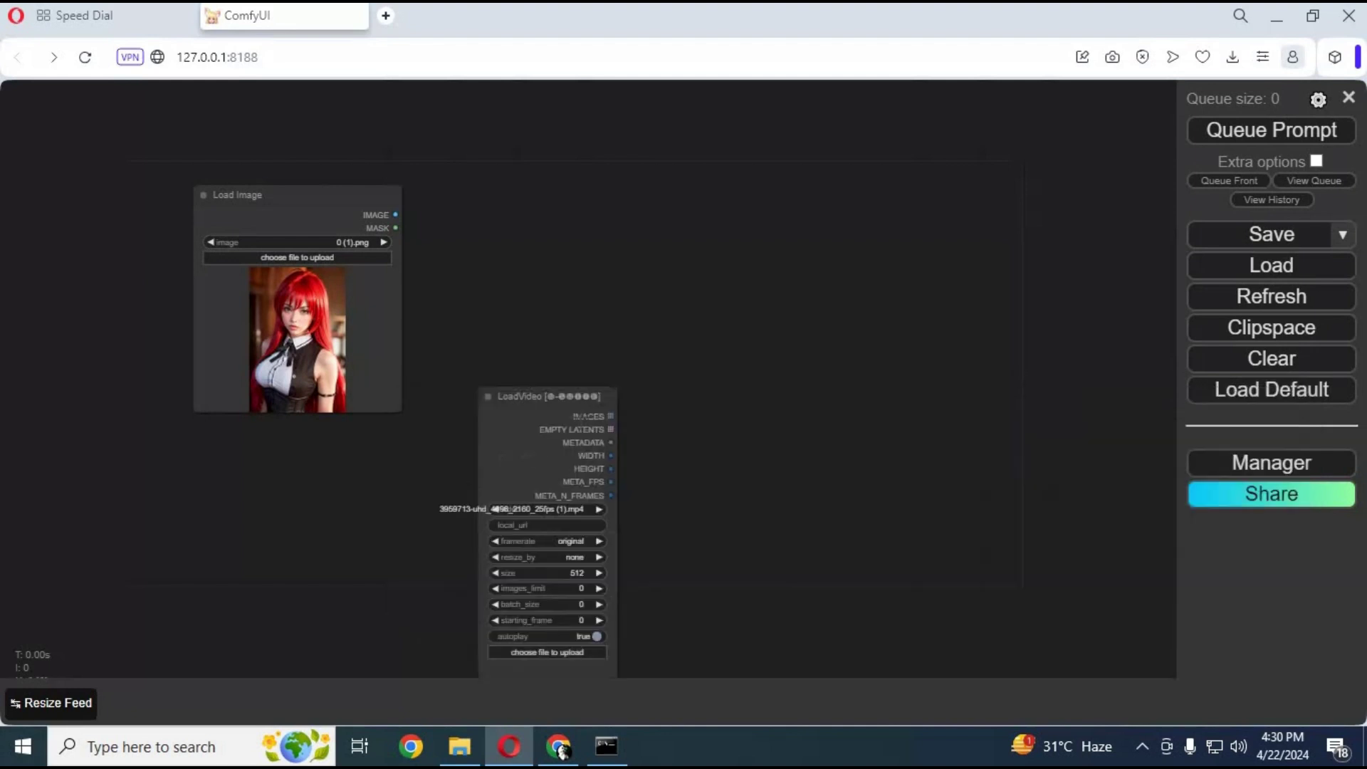
{"action": "left_click_drag", "start_coordinate": [534, 396], "coordinate": [501, 197]}
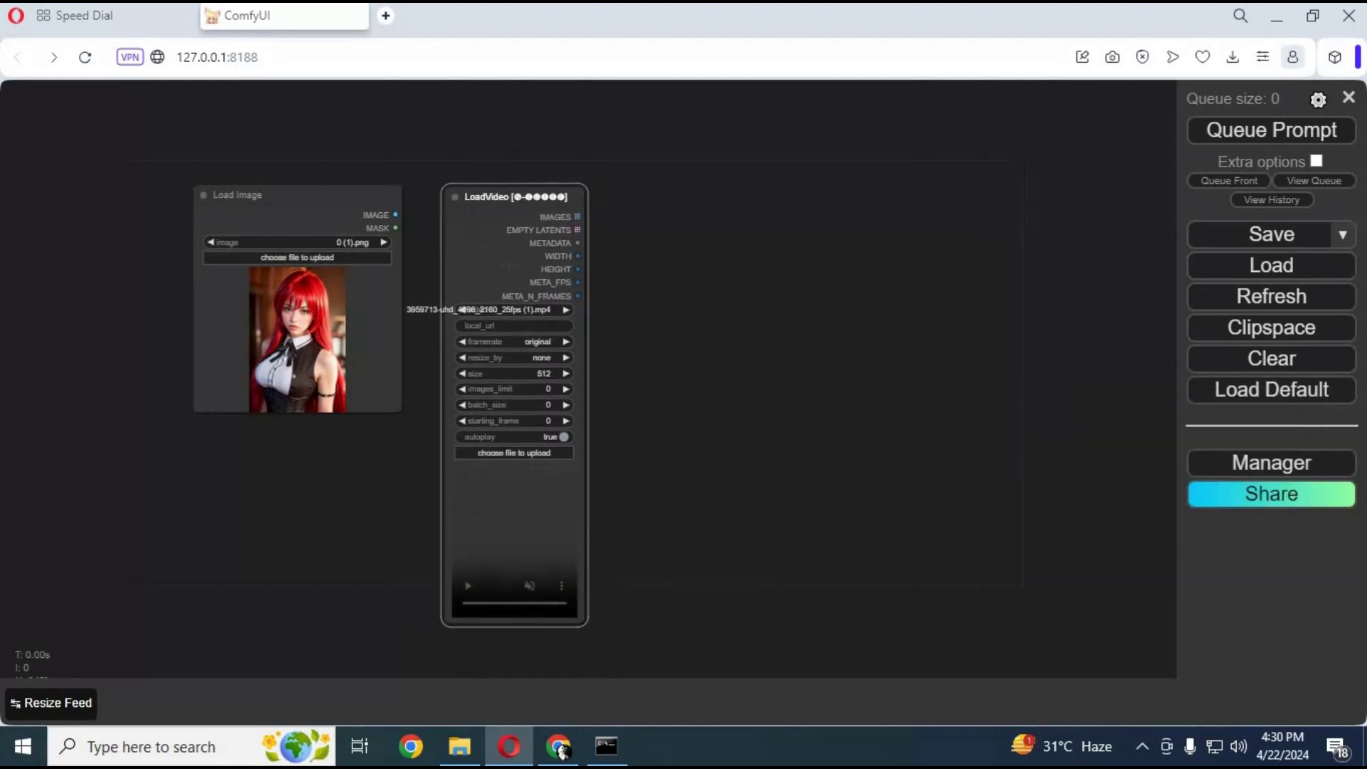
Add an InstaSwap Fast Face Swap node and place it near LoadVideo.
{"action": "double_click", "coordinate": [787, 334]}
{"action": "type", "text": "in"}
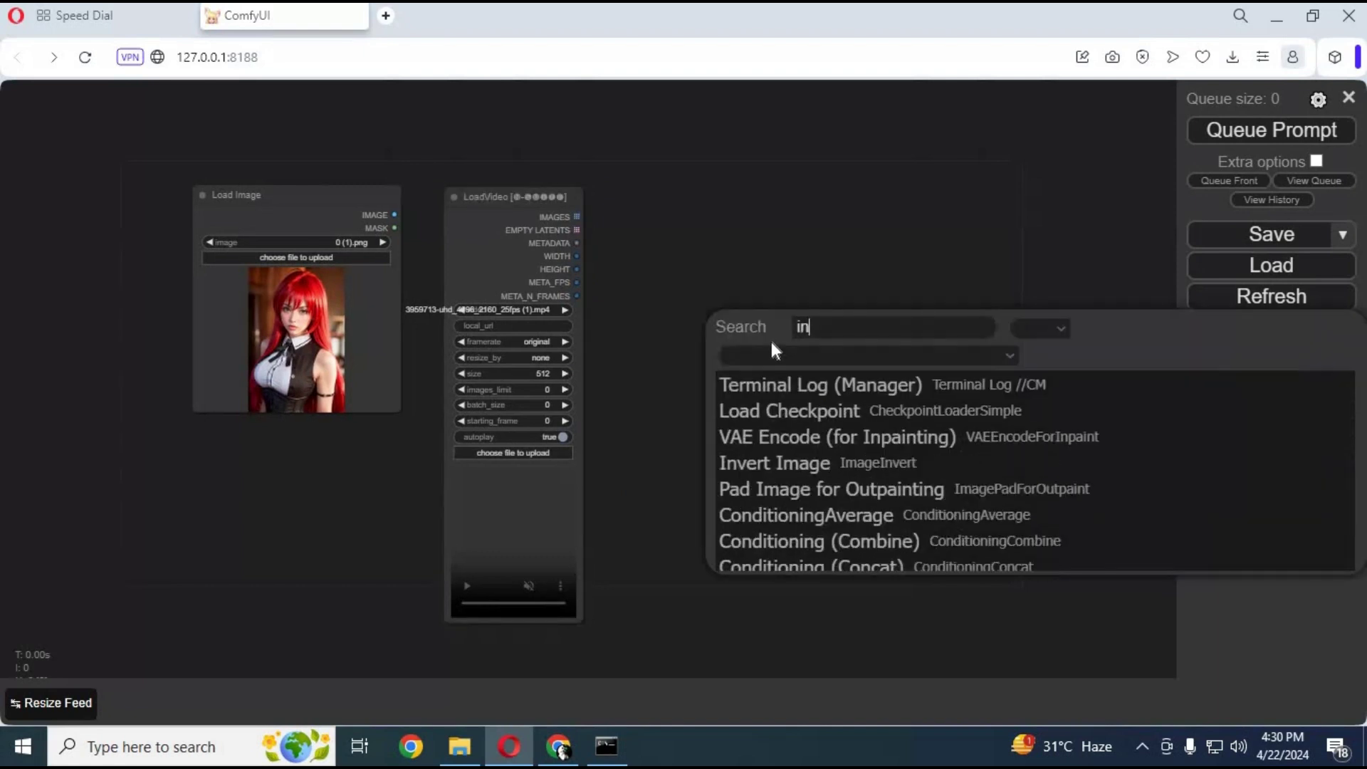
{"action": "type", "text": "sta"}
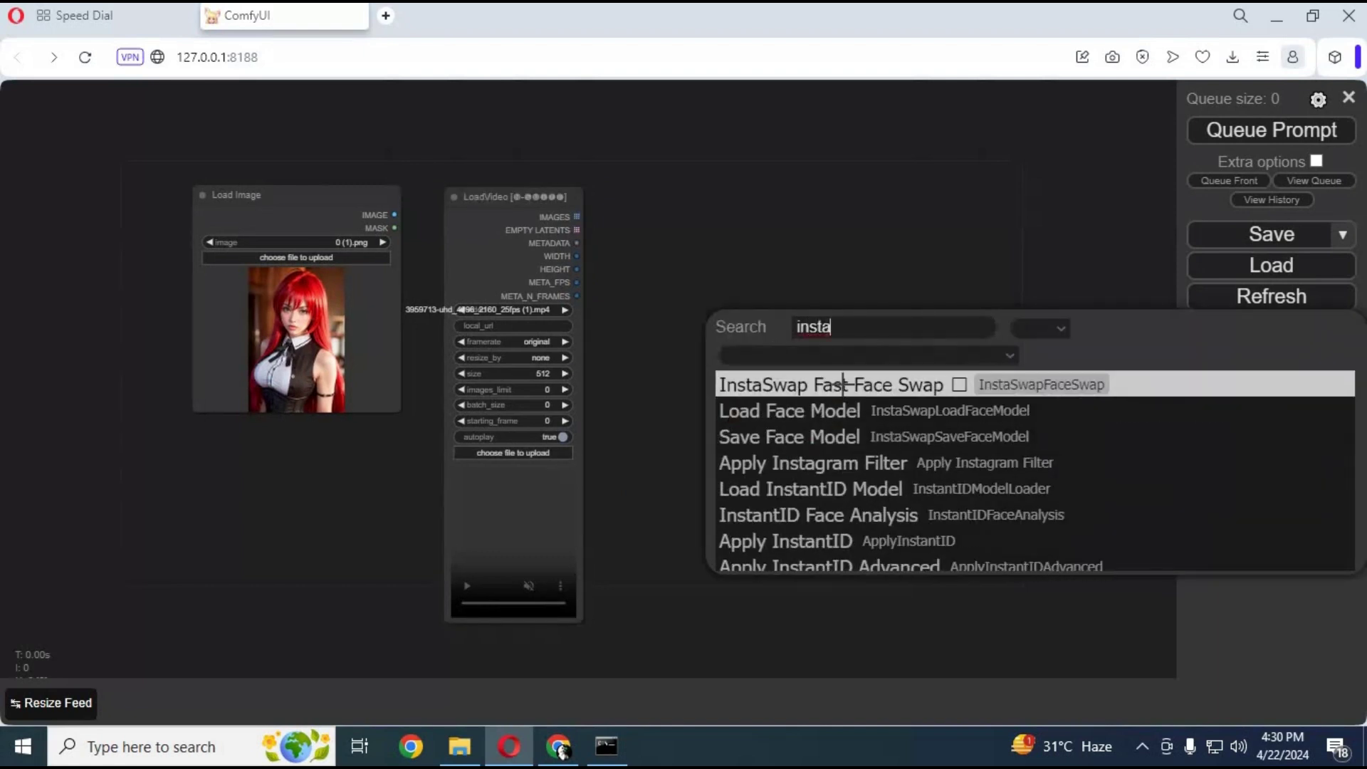
{"action": "left_click", "coordinate": [843, 385]}
{"action": "left_click_drag", "start_coordinate": [843, 319], "coordinate": [654, 240]}
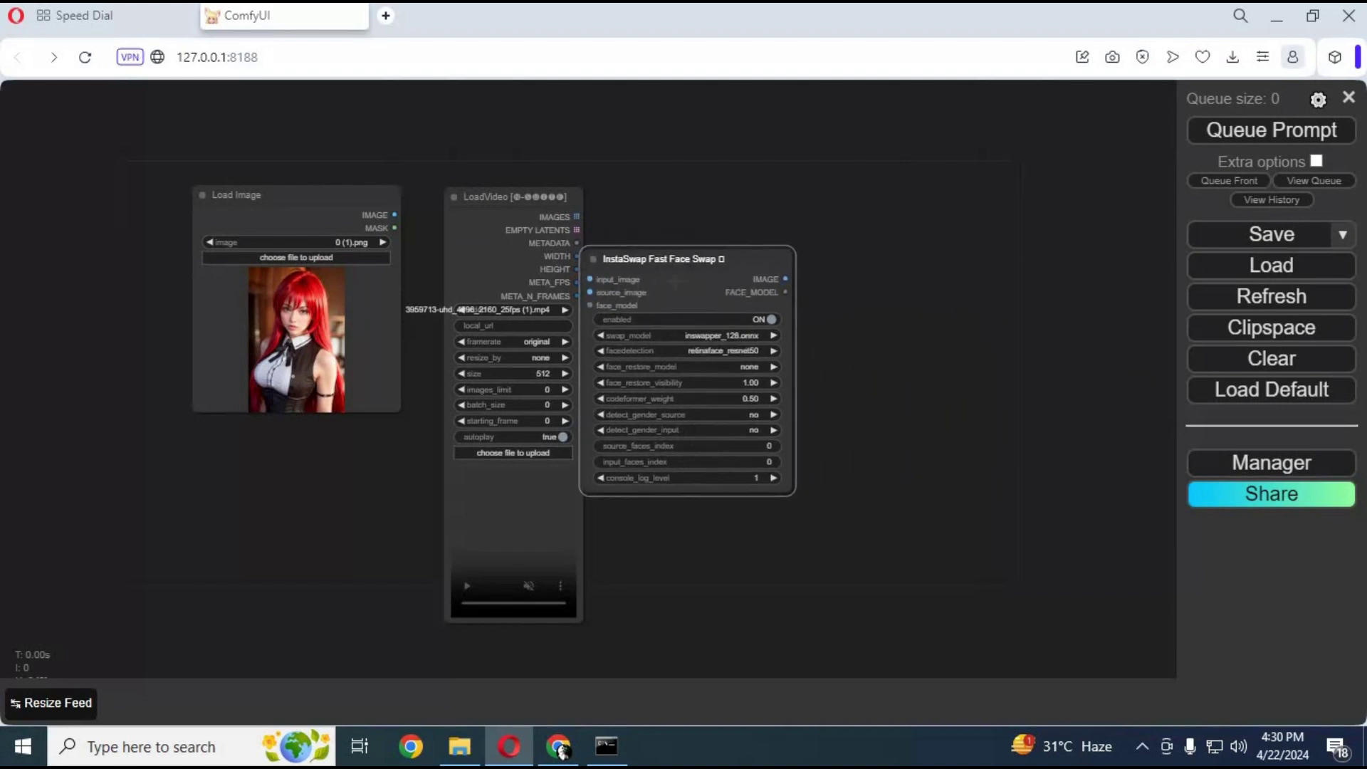
Add a SaveVideo [n-suite] node to the right of the face-swap node.
{"action": "double_click", "coordinate": [922, 250]}
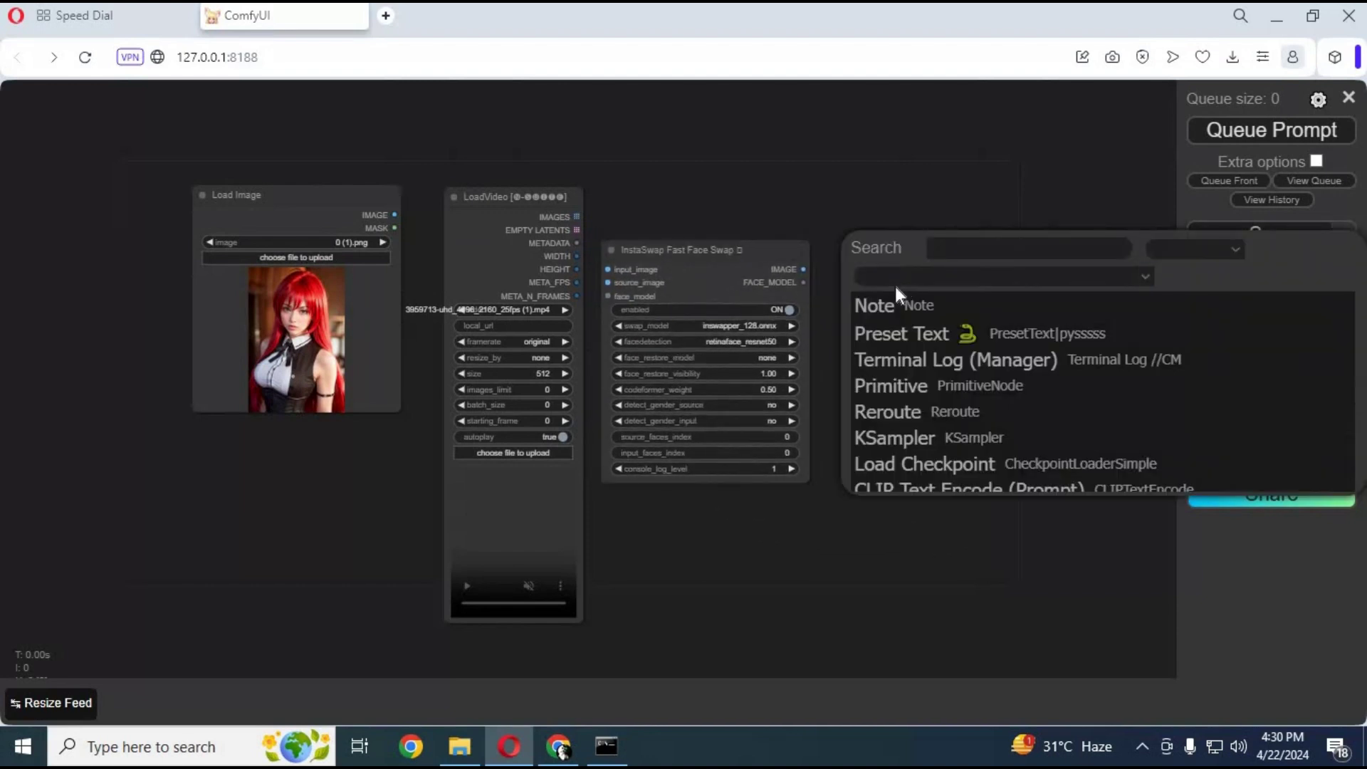
{"action": "type", "text": "save"}
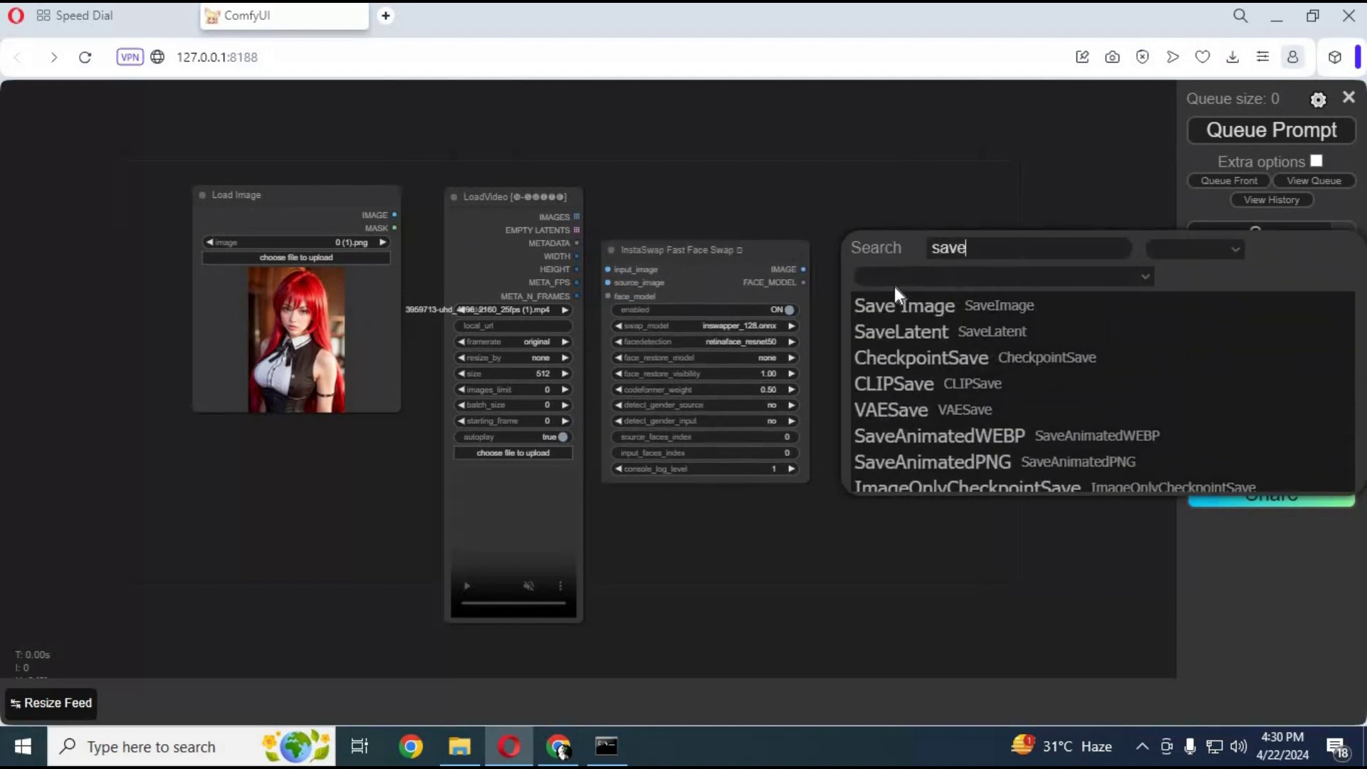
{"action": "type", "text": "v"}
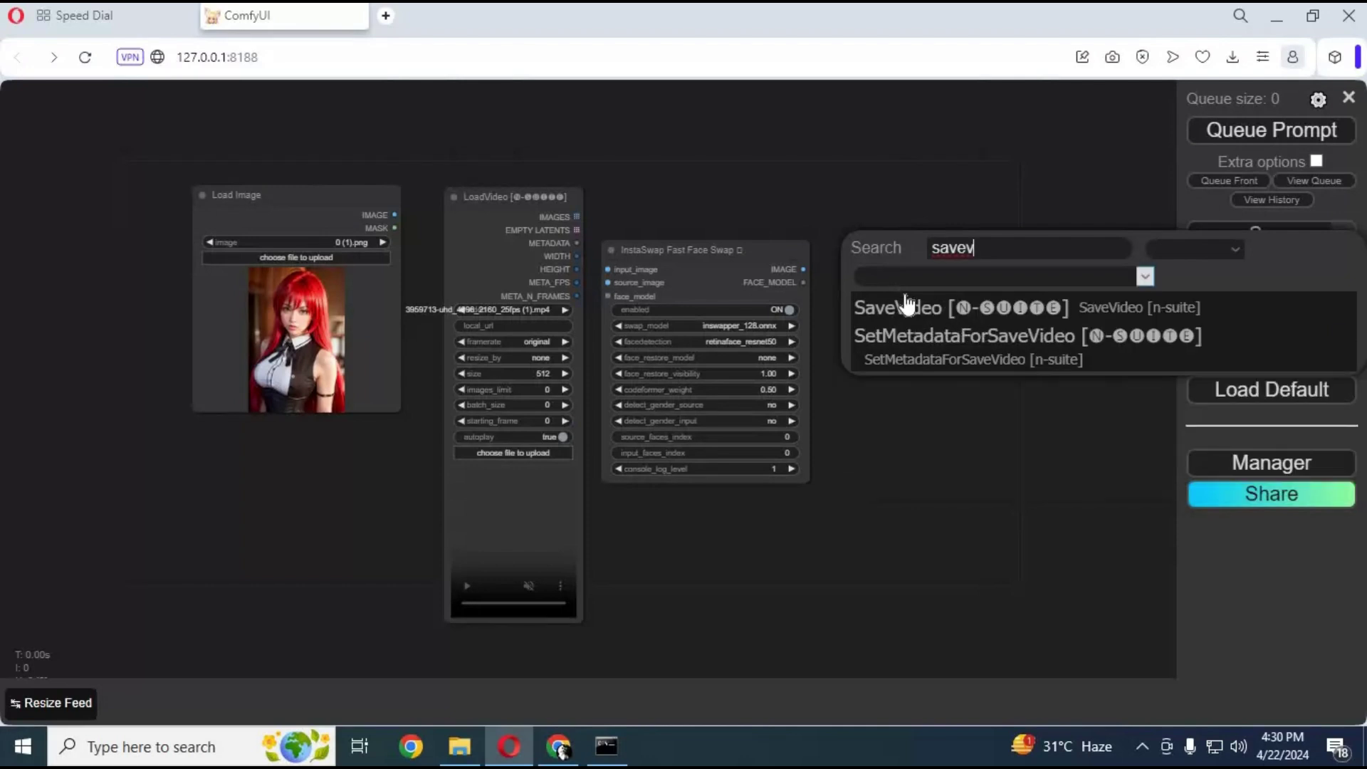
{"action": "left_click", "coordinate": [914, 309]}
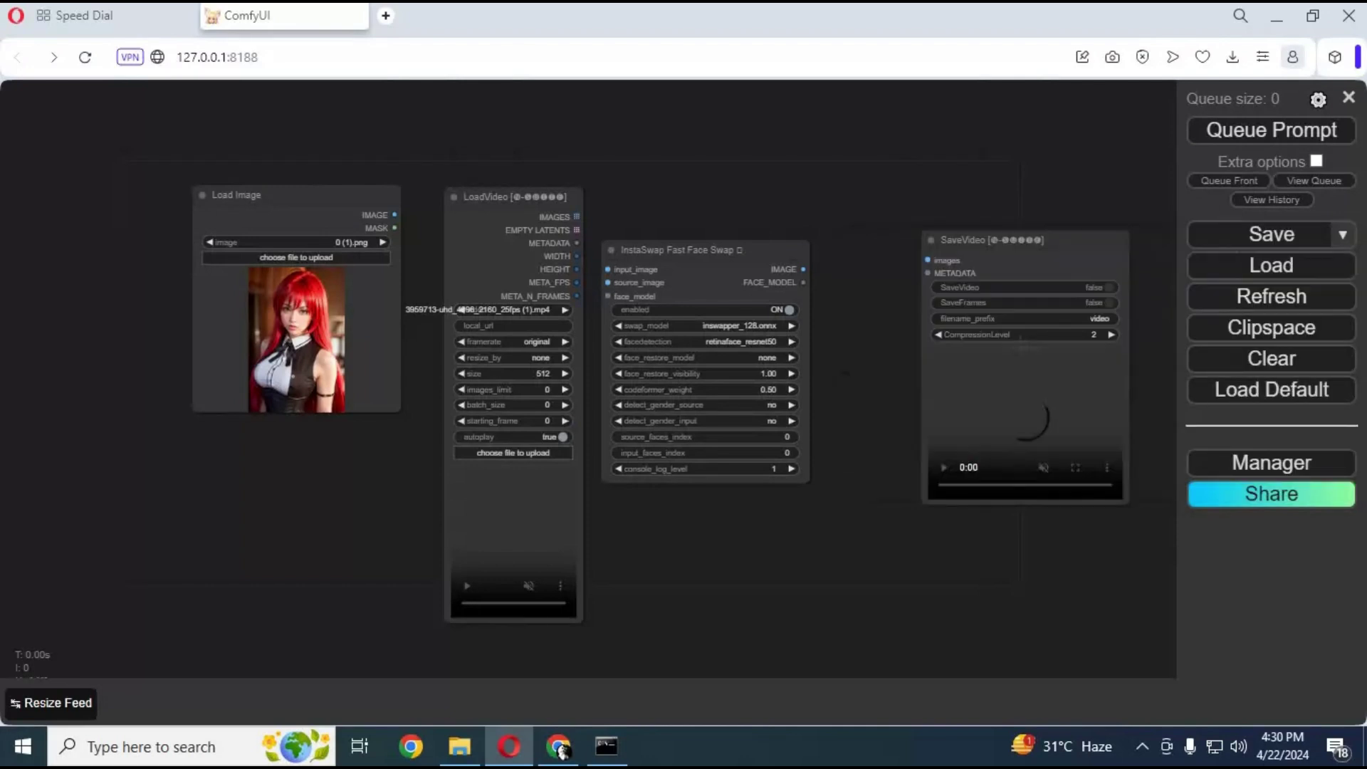
{"action": "left_click_drag", "start_coordinate": [1076, 258], "coordinate": [992, 245]}
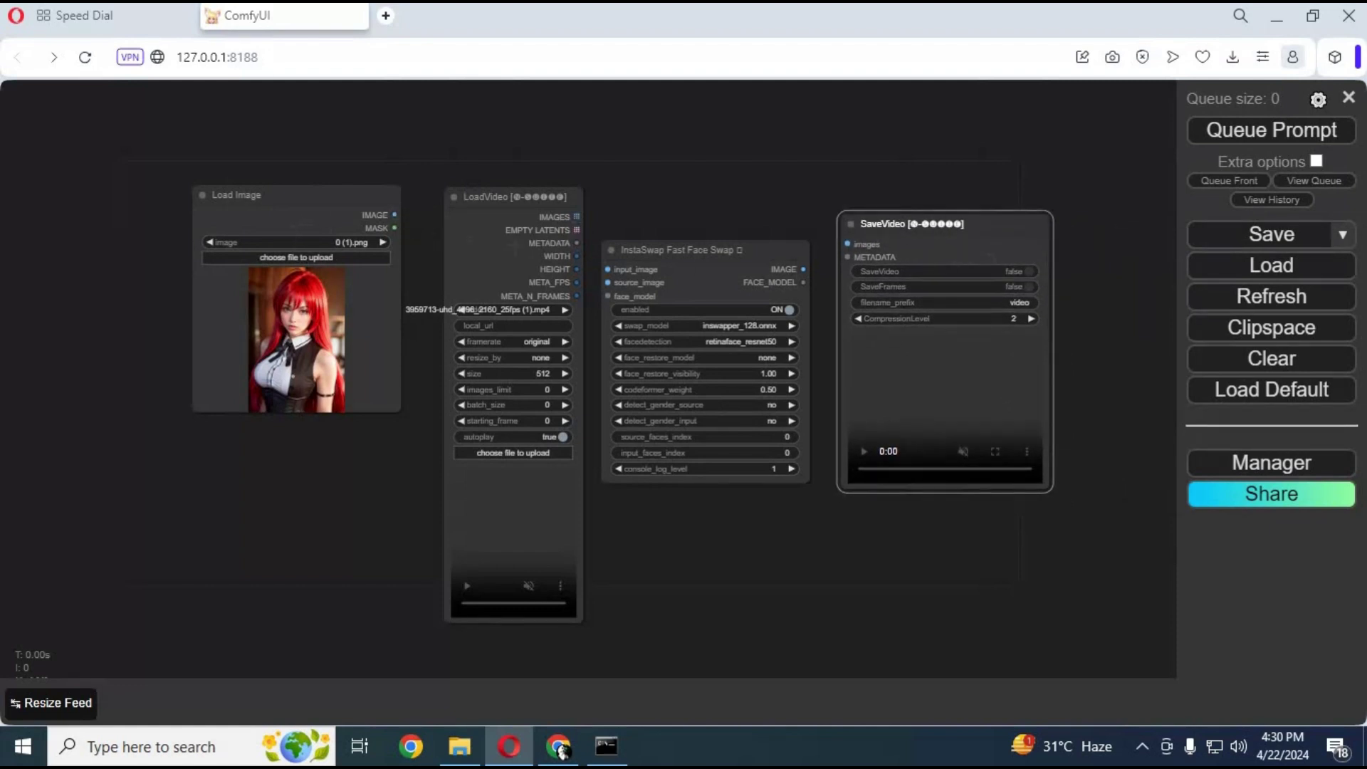
Link the photo and video frames into InstaSwap, and its IMAGE output to SaveVideo.
{"action": "left_click_drag", "start_coordinate": [395, 215], "coordinate": [606, 270]}
{"action": "left_click_drag", "start_coordinate": [578, 216], "coordinate": [608, 280]}
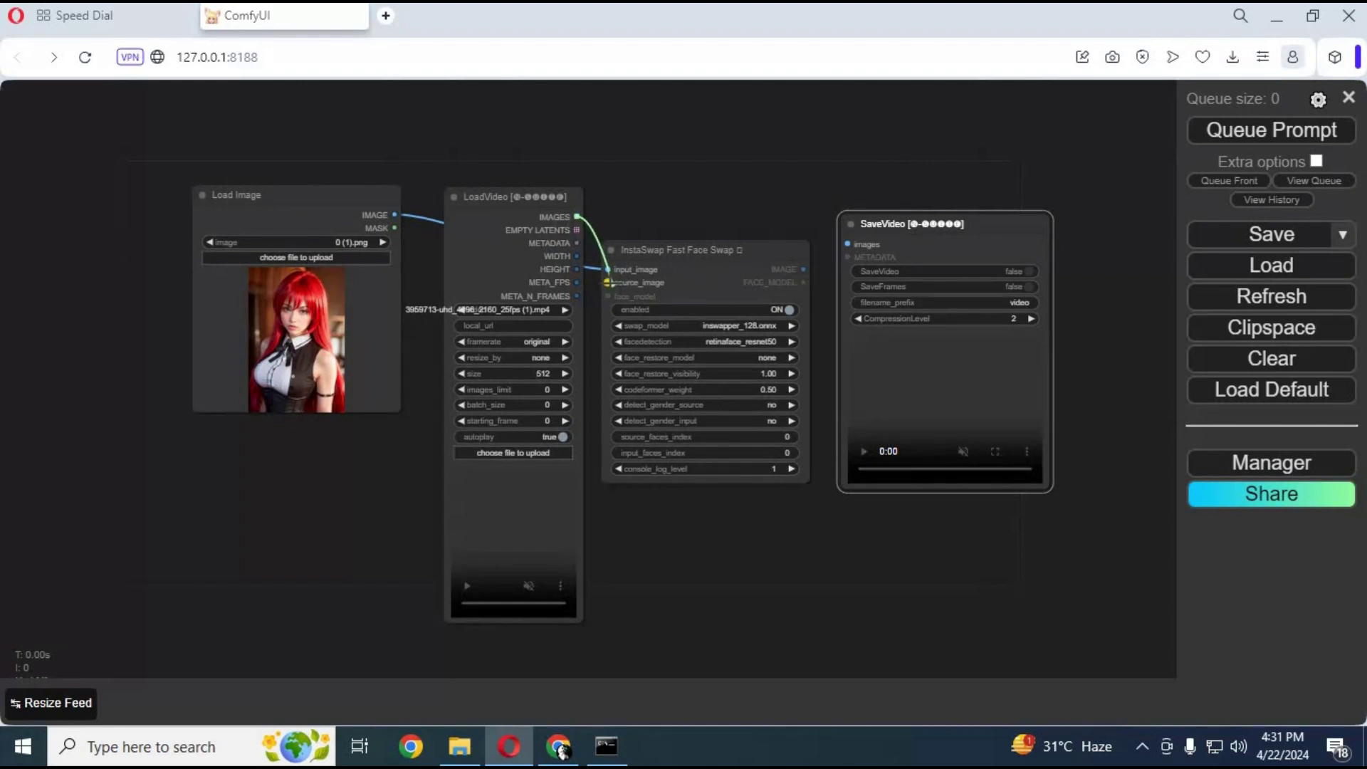
{"action": "left_click_drag", "start_coordinate": [607, 270], "coordinate": [607, 269]}
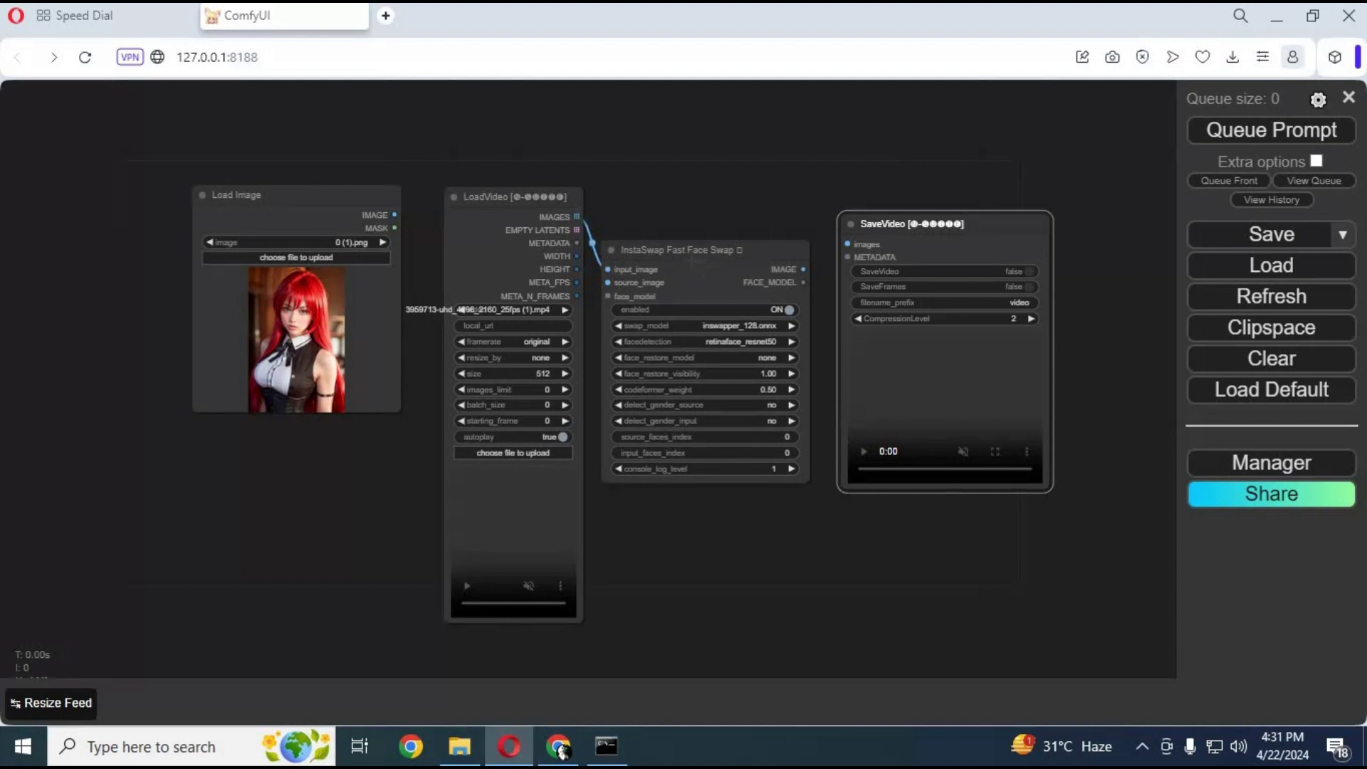
{"action": "mouse_move", "coordinate": [804, 270]}
{"action": "left_mouse_down"}
{"action": "mouse_move", "coordinate": [836, 275]}
{"action": "mouse_move", "coordinate": [850, 247]}
{"action": "mouse_move", "coordinate": [576, 242]}
{"action": "left_mouse_up"}
{"action": "left_click_drag", "start_coordinate": [407, 223], "coordinate": [411, 226]}
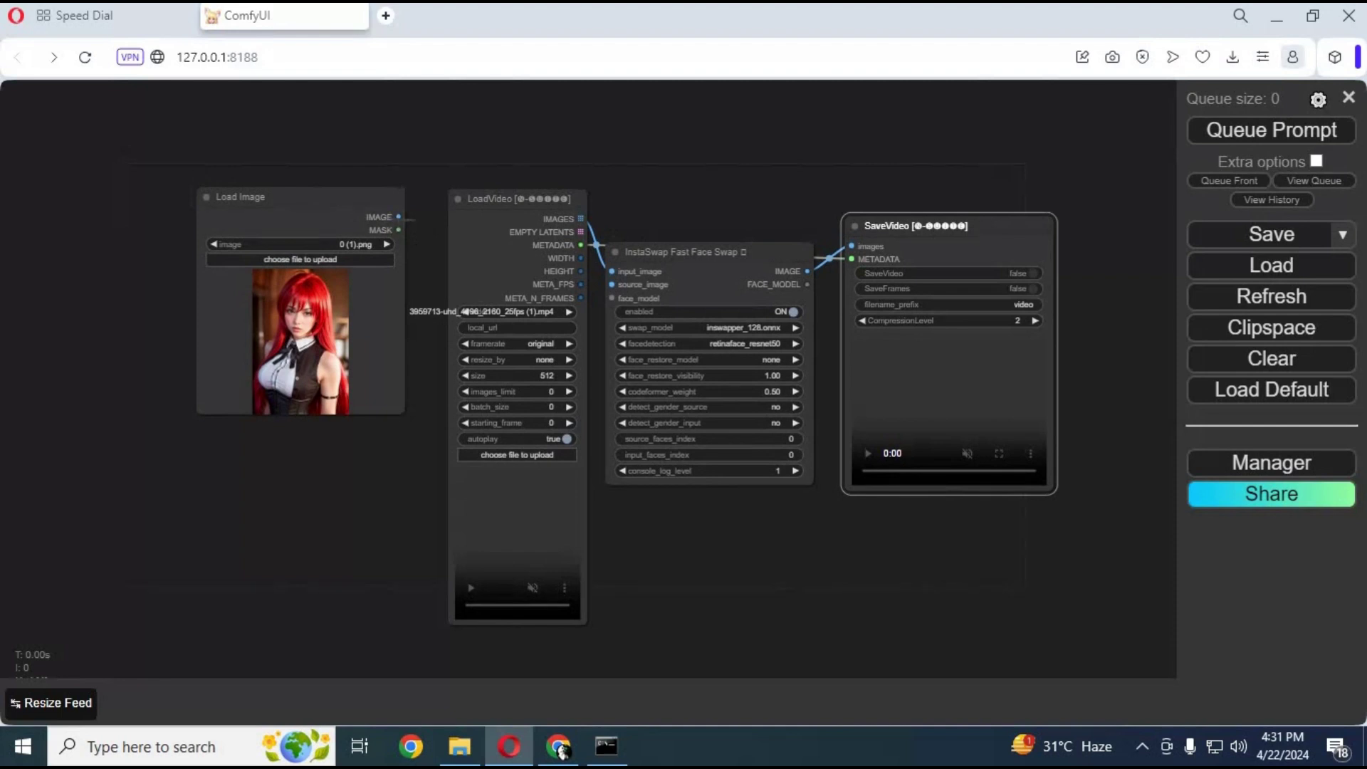
Reconnect Load Image to source_image and LoadVideo IMAGES to input_image, tidying node positions.
{"action": "left_click_drag", "start_coordinate": [415, 223], "coordinate": [611, 271]}
{"action": "mouse_move", "coordinate": [502, 198]}
{"action": "left_mouse_down"}
{"action": "mouse_move", "coordinate": [352, 164]}
{"action": "mouse_move", "coordinate": [314, 184]}
{"action": "mouse_move", "coordinate": [457, 165]}
{"action": "left_mouse_up"}
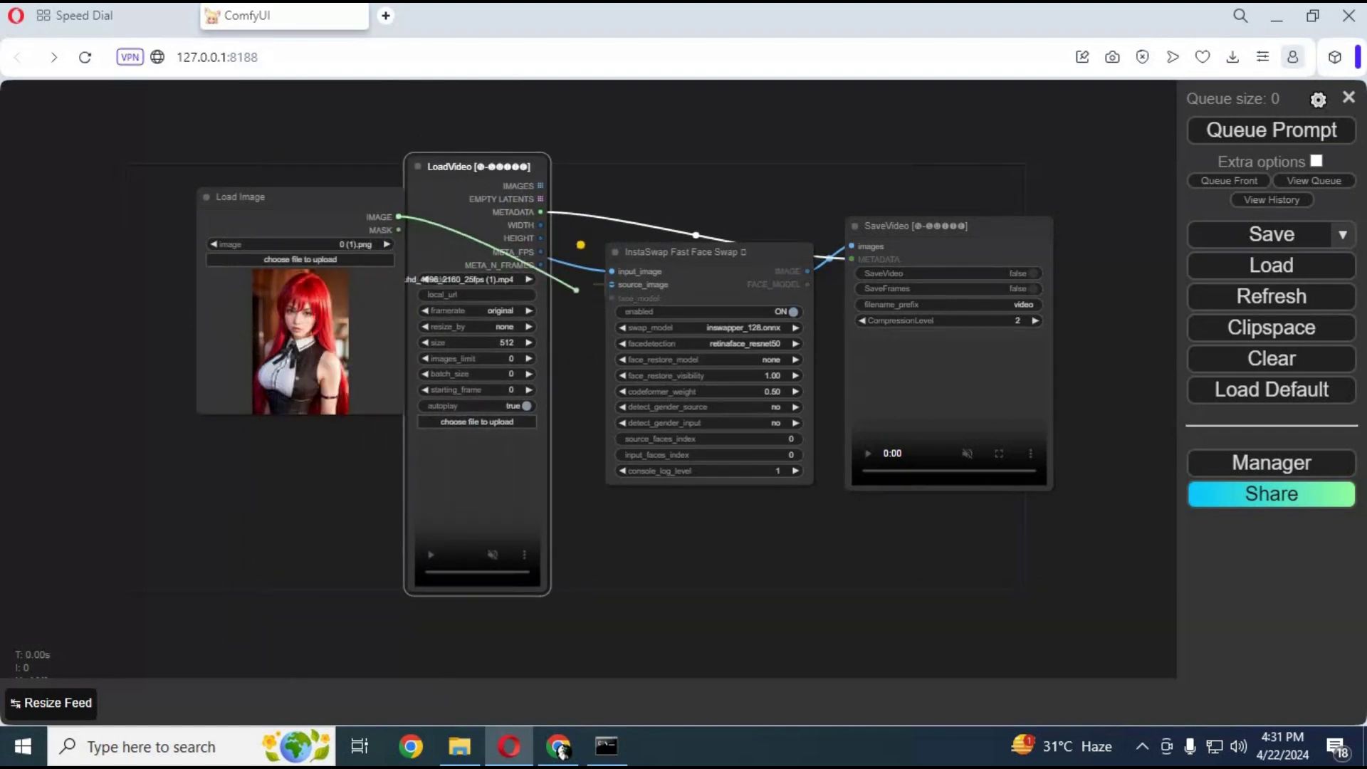
{"action": "left_click_drag", "start_coordinate": [398, 217], "coordinate": [611, 284]}
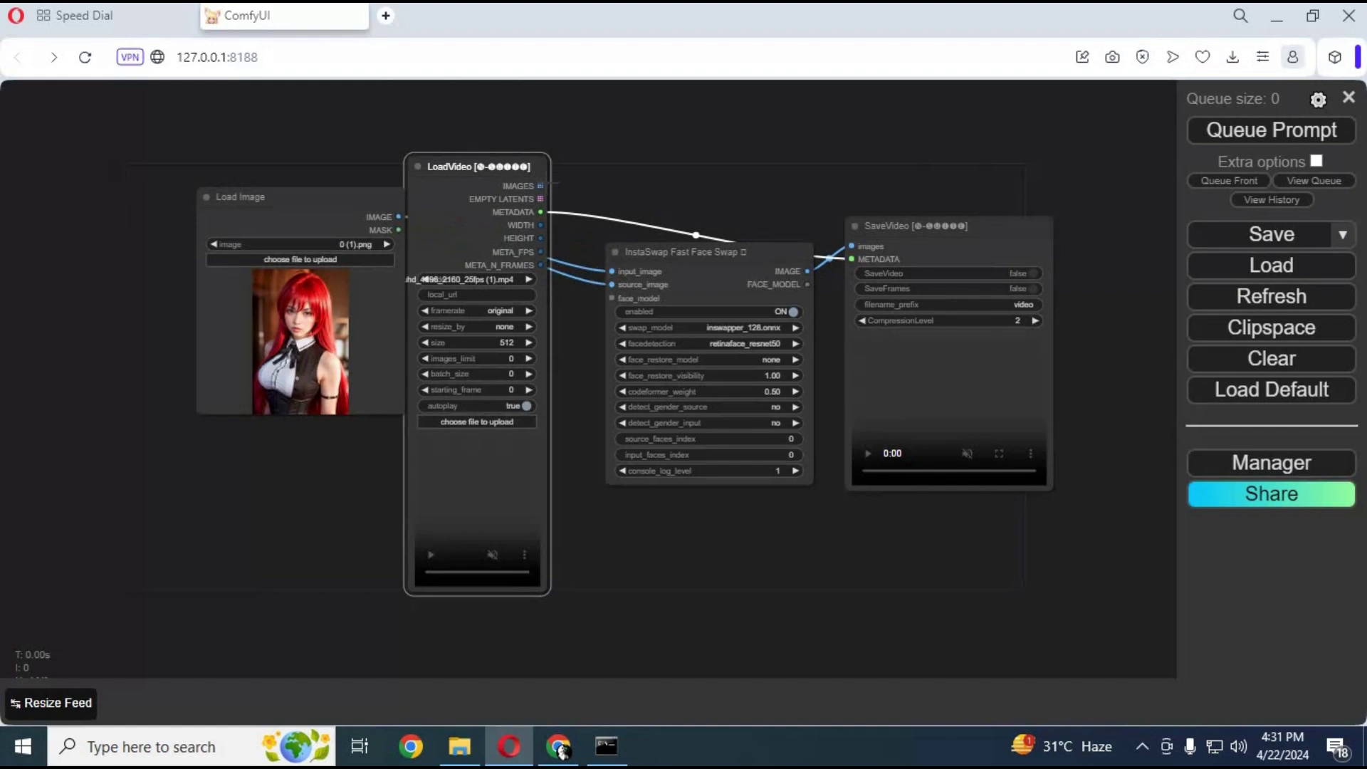
{"action": "left_click_drag", "start_coordinate": [542, 185], "coordinate": [612, 272]}
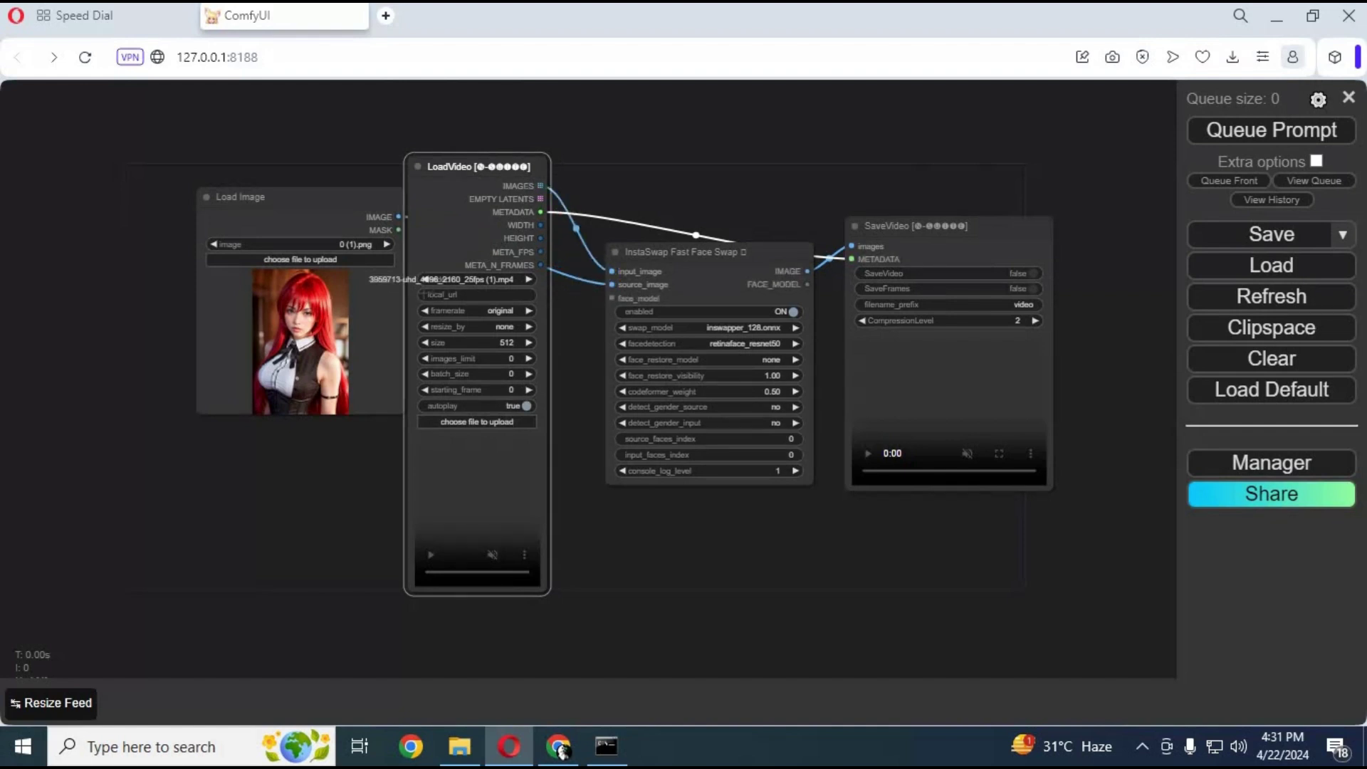
{"action": "left_click_drag", "start_coordinate": [278, 197], "coordinate": [243, 192]}
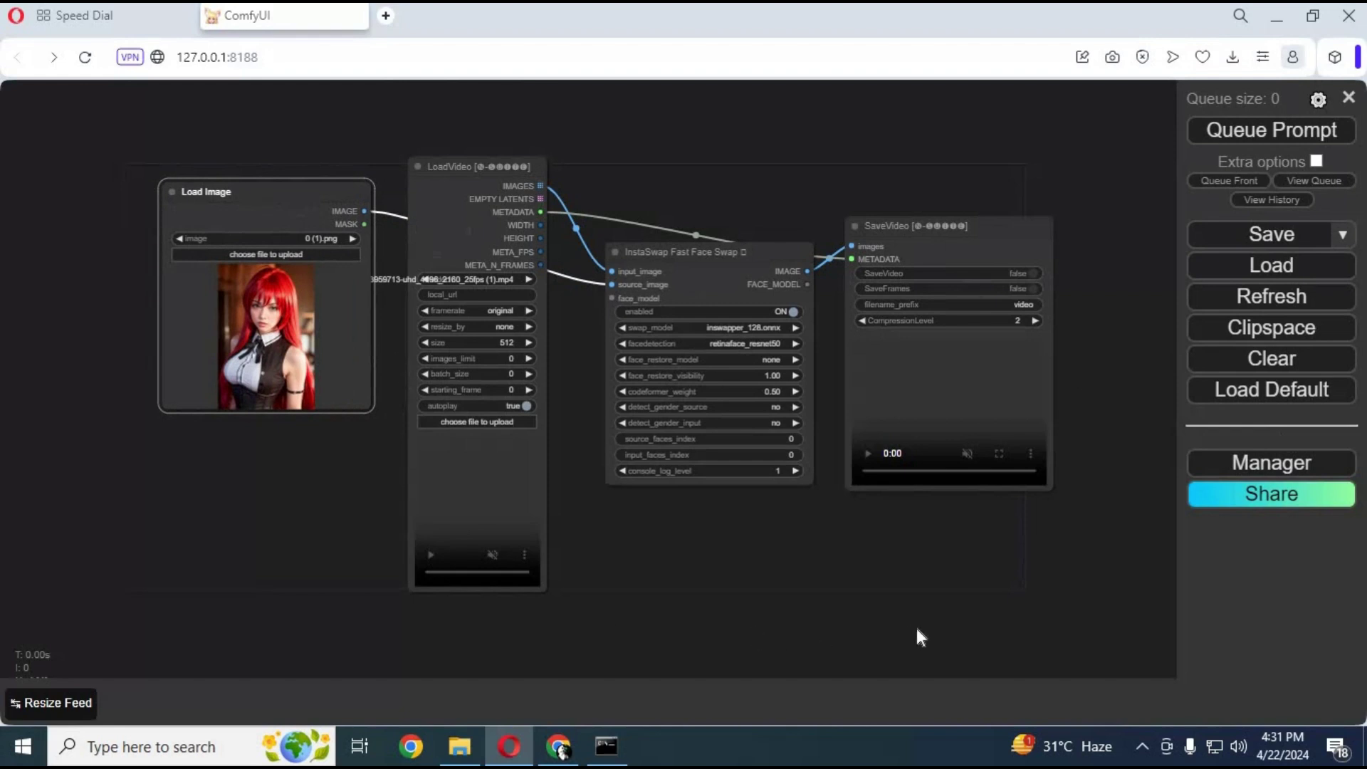
Upload 03.jpg from drive D as the source portrait and pick a different workout video.
{"action": "left_click", "coordinate": [262, 256]}
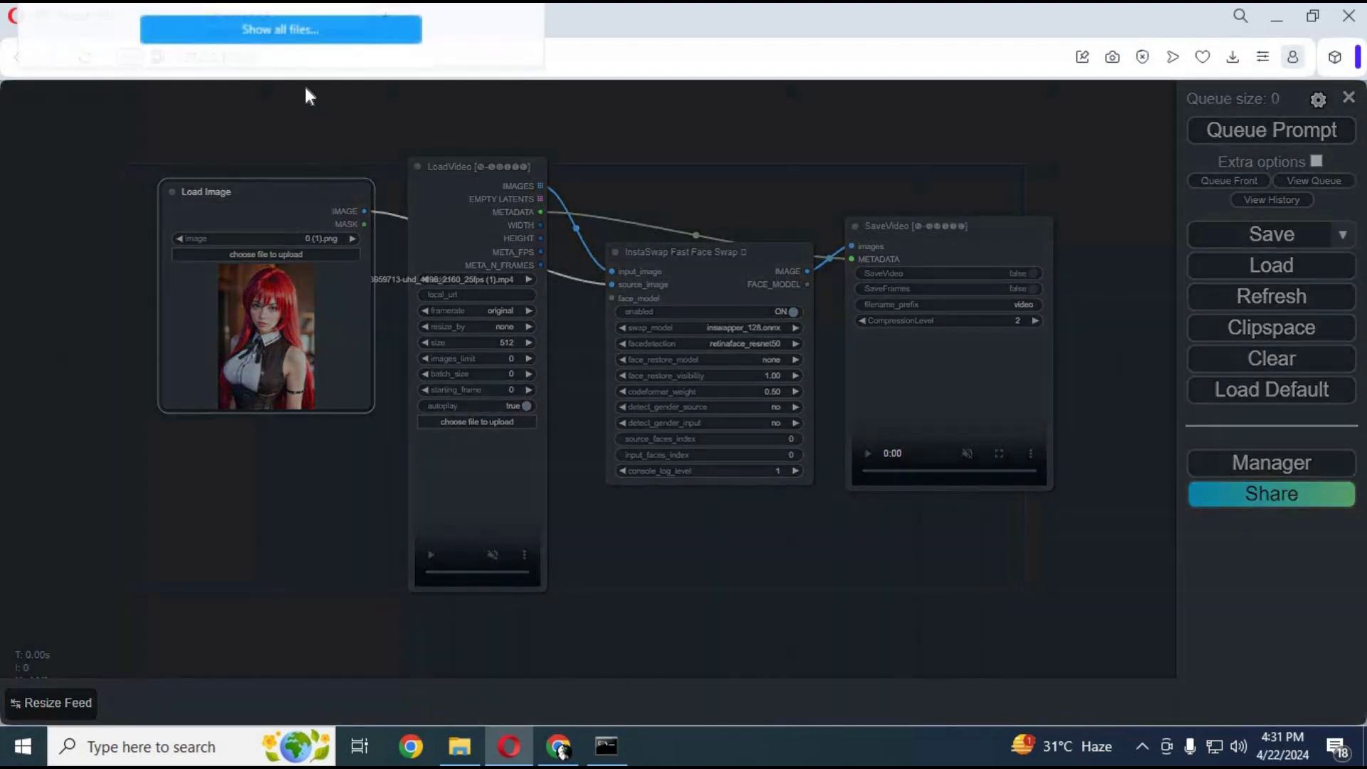
{"action": "left_click", "coordinate": [283, 44]}
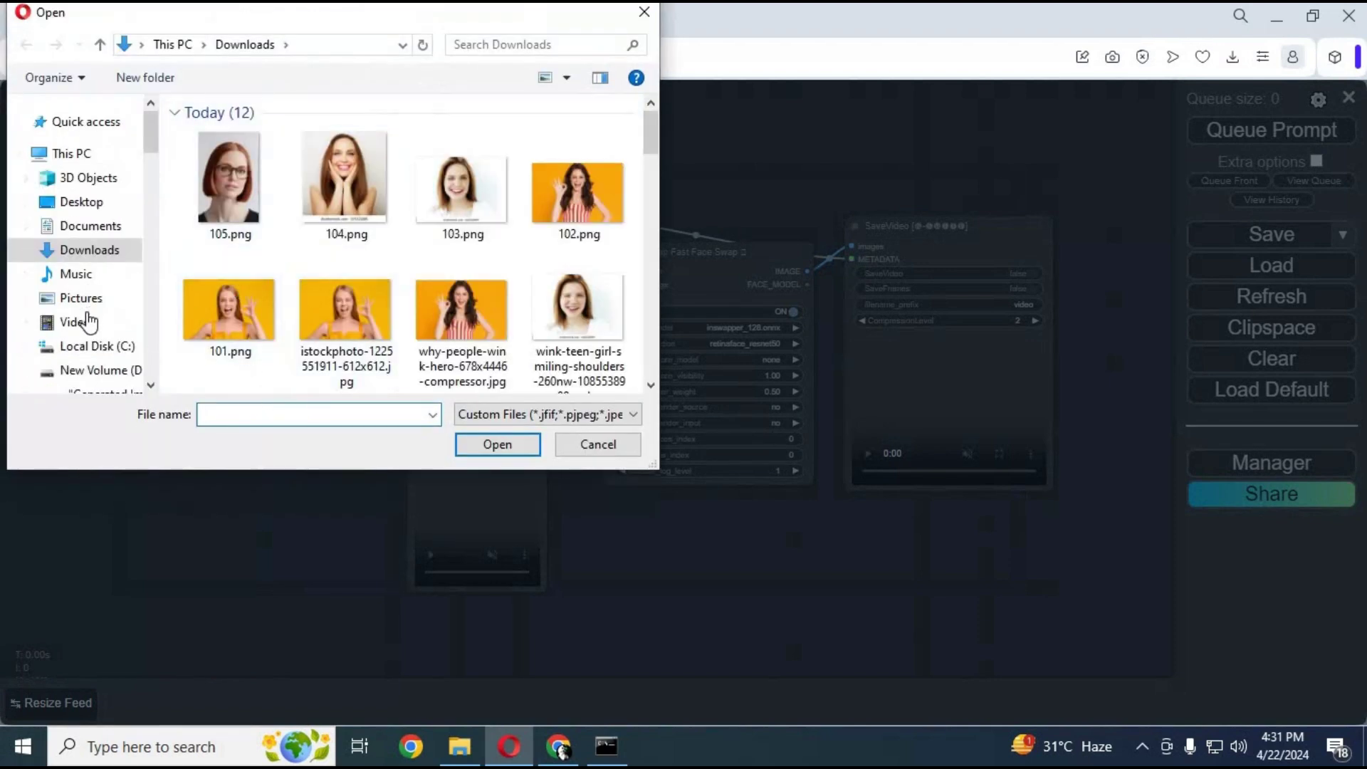
{"action": "left_click", "coordinate": [91, 369]}
{"action": "scroll", "coordinate": [548, 179], "scroll_direction": "down", "scroll_amount": 5}
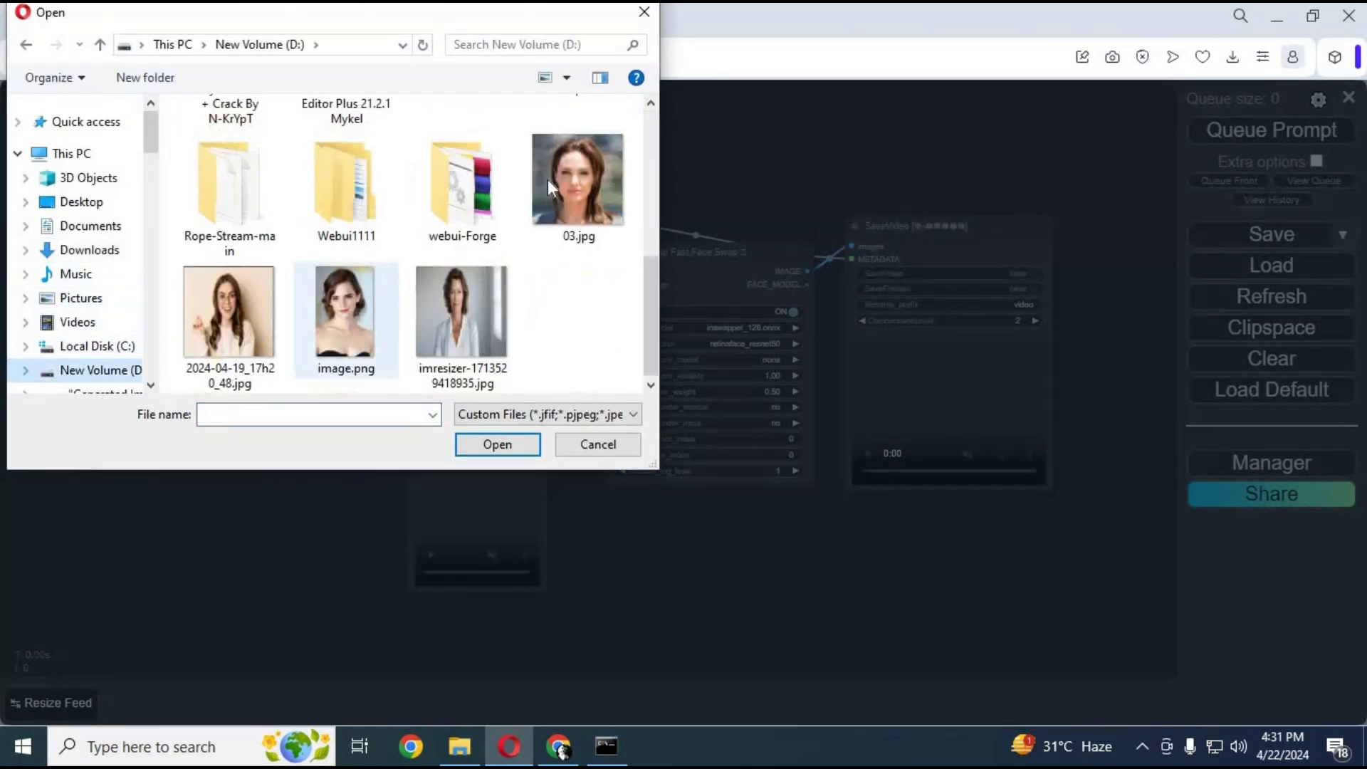
{"action": "double_click", "coordinate": [562, 172]}
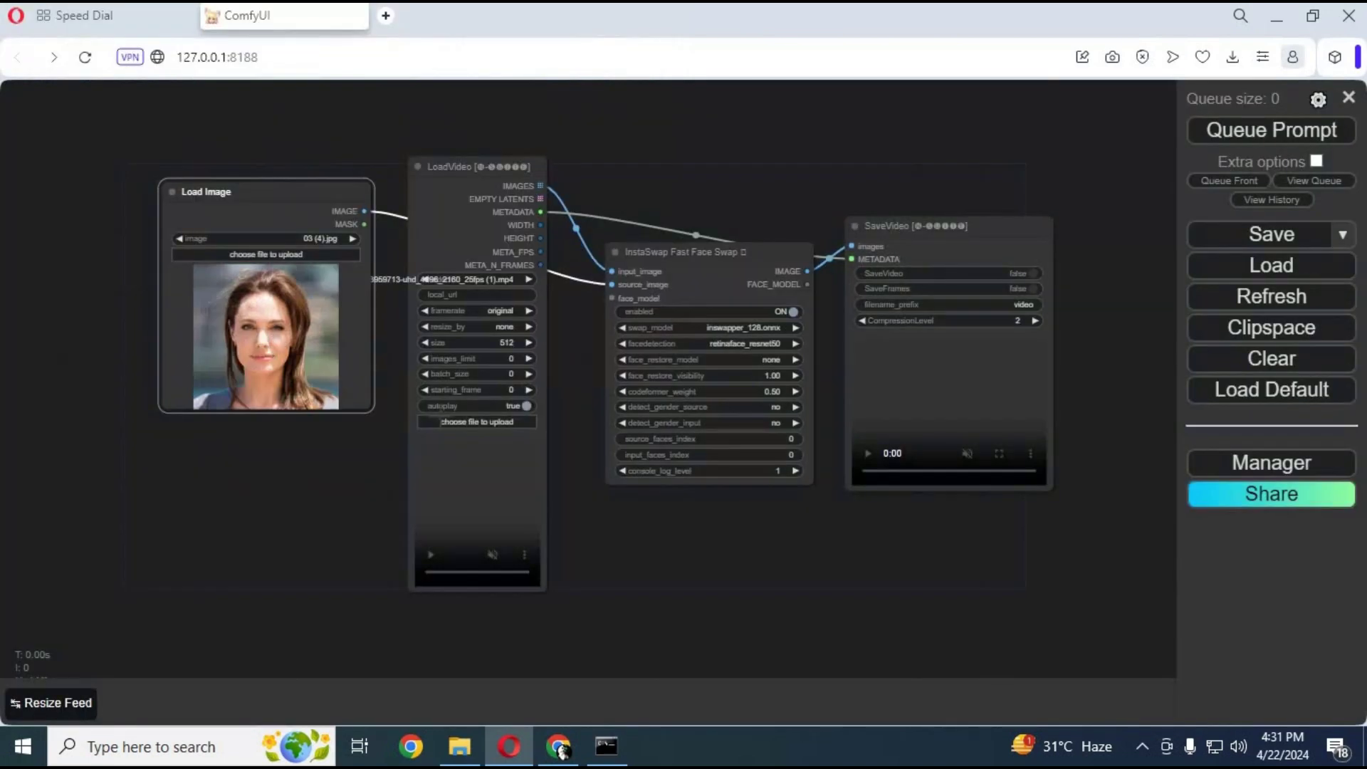
{"action": "left_click", "coordinate": [481, 421]}
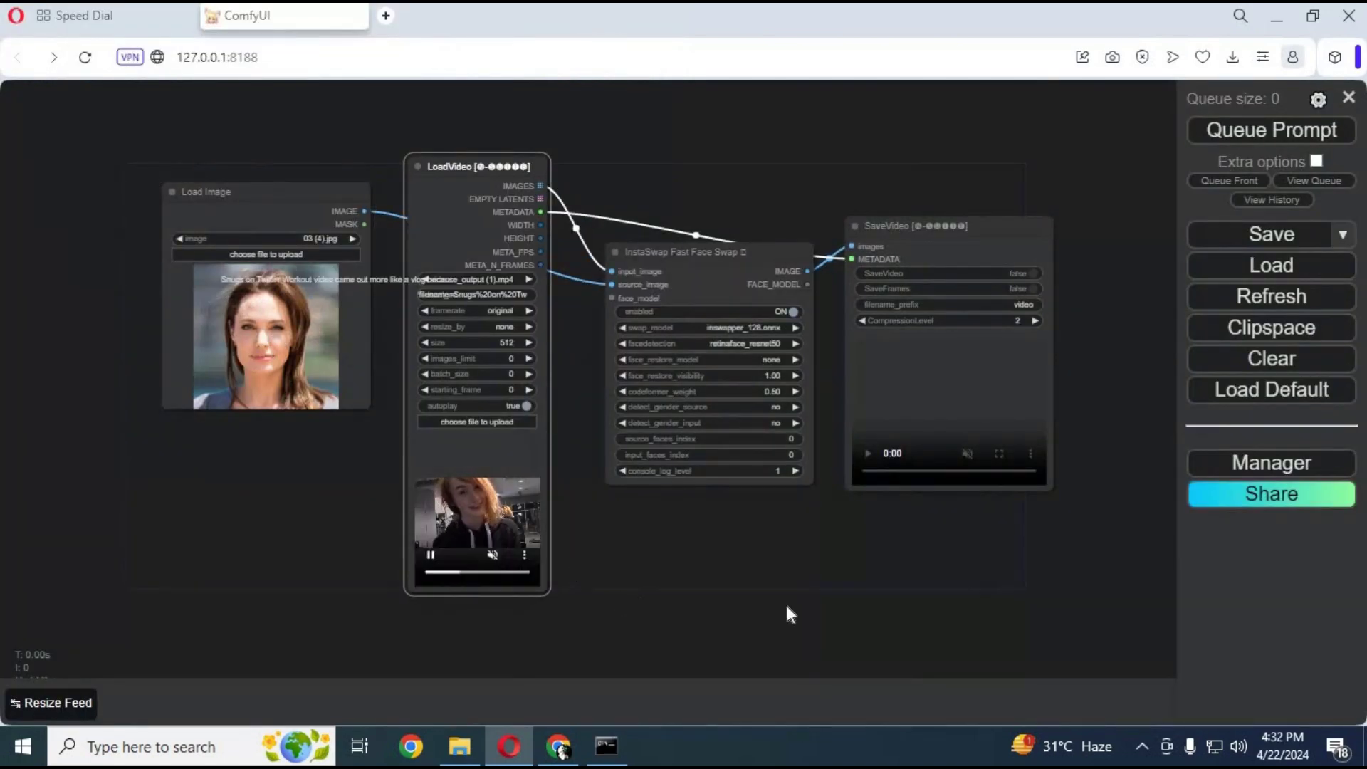
Leave face_restore_model at 'none' and queue the prompt.
{"action": "left_click", "coordinate": [780, 362]}
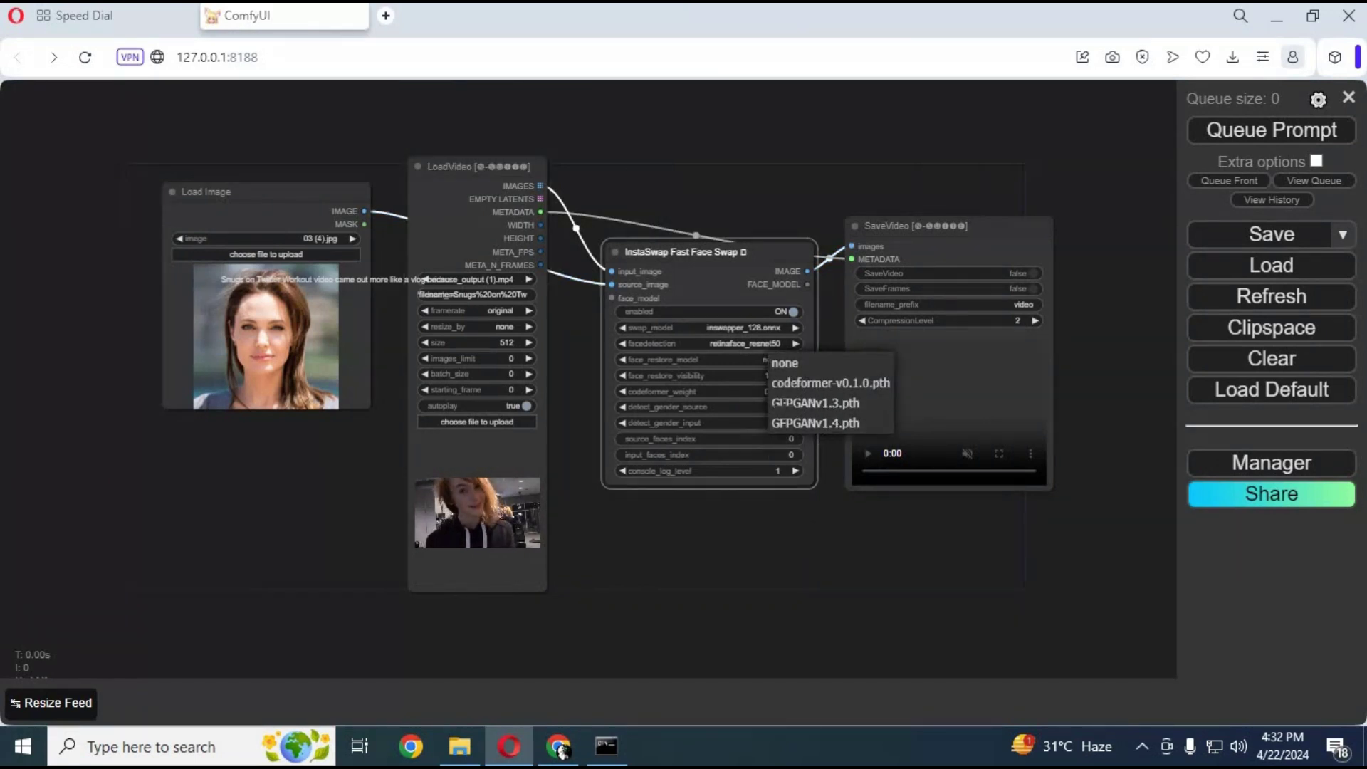
{"action": "left_click", "coordinate": [799, 514]}
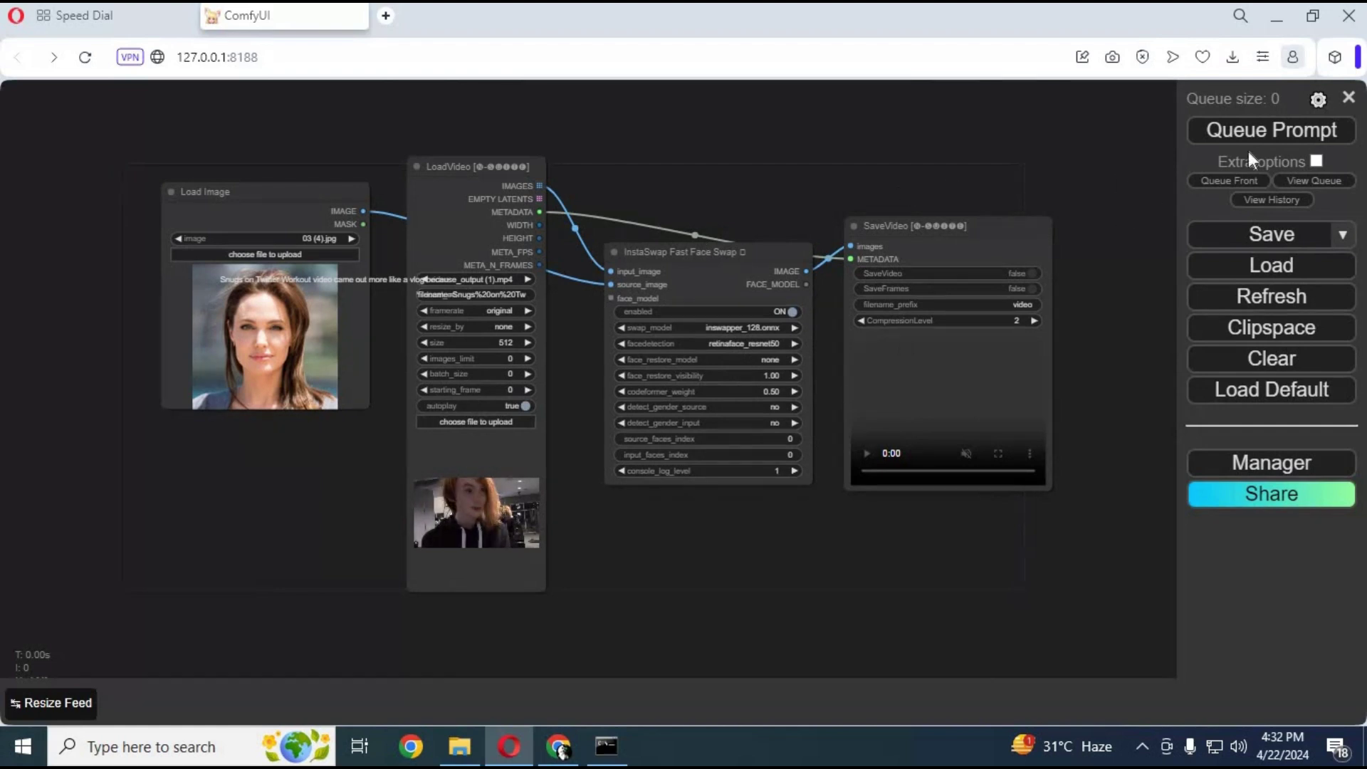
{"action": "left_click", "coordinate": [1269, 131]}
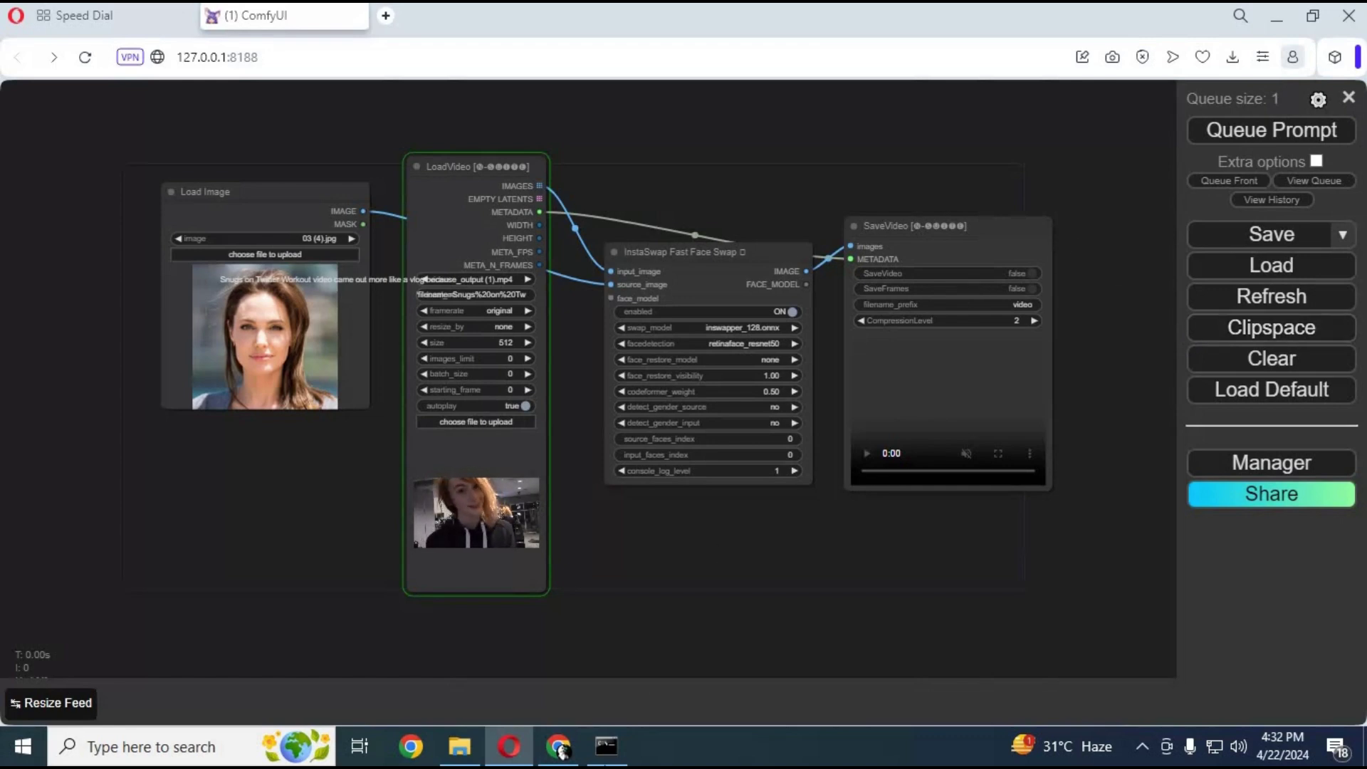
Bring the Command Prompt server console forward and move it aside to read the log.
{"action": "left_click", "coordinate": [611, 756]}
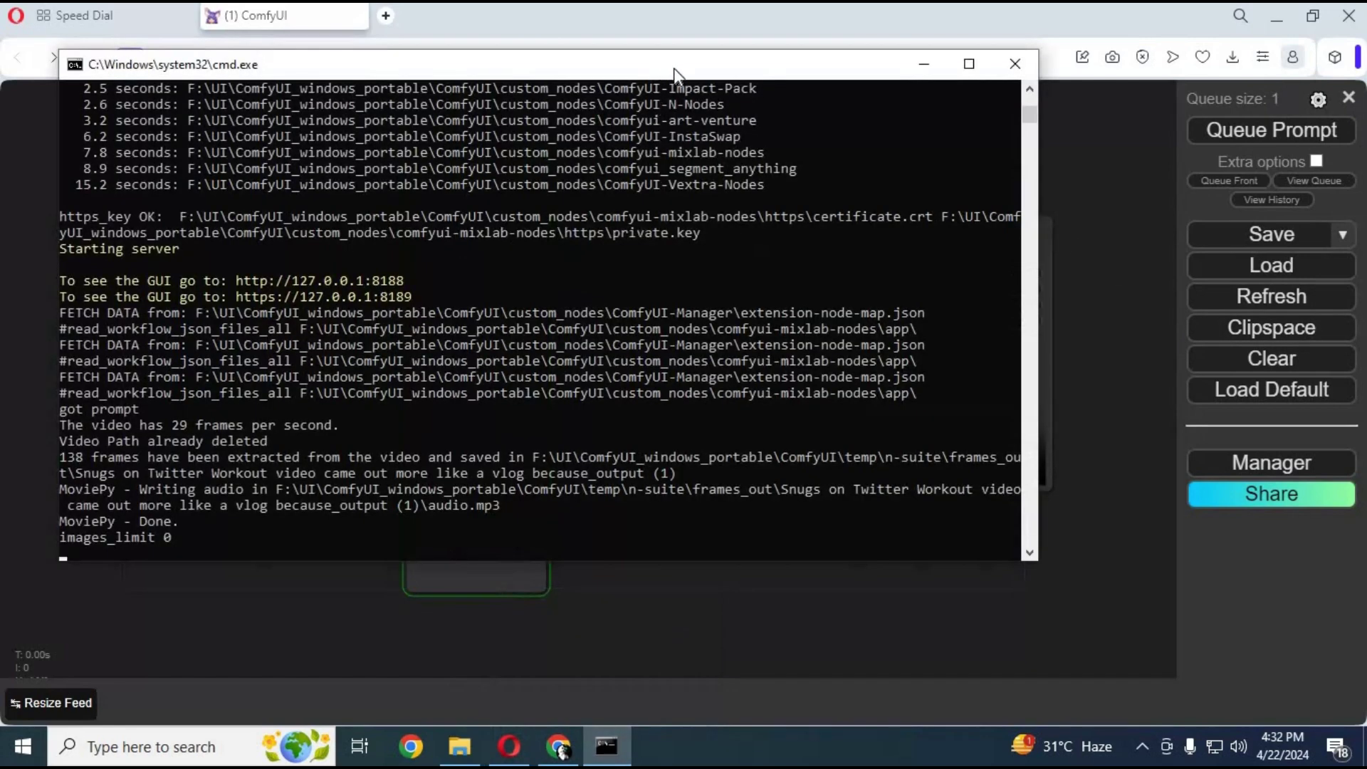
{"action": "left_click_drag", "start_coordinate": [674, 67], "coordinate": [756, 81]}
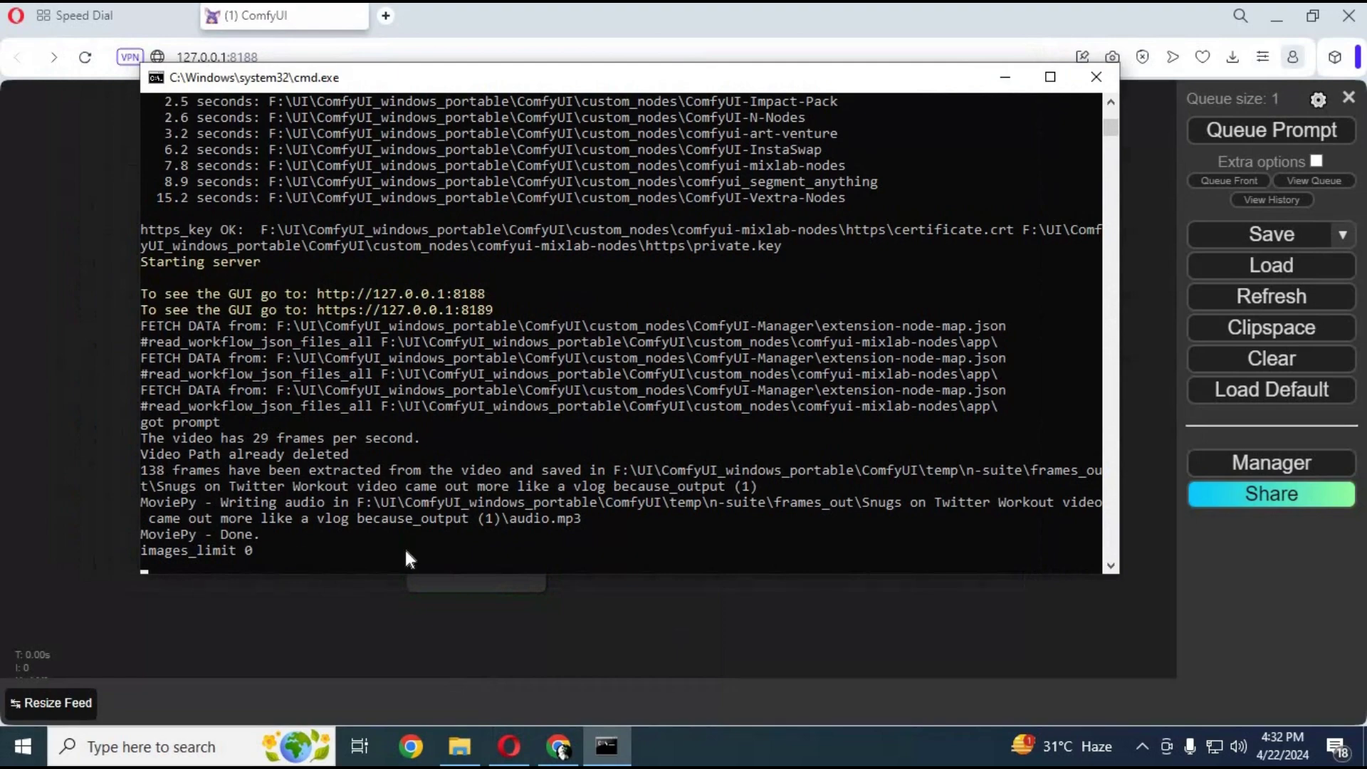